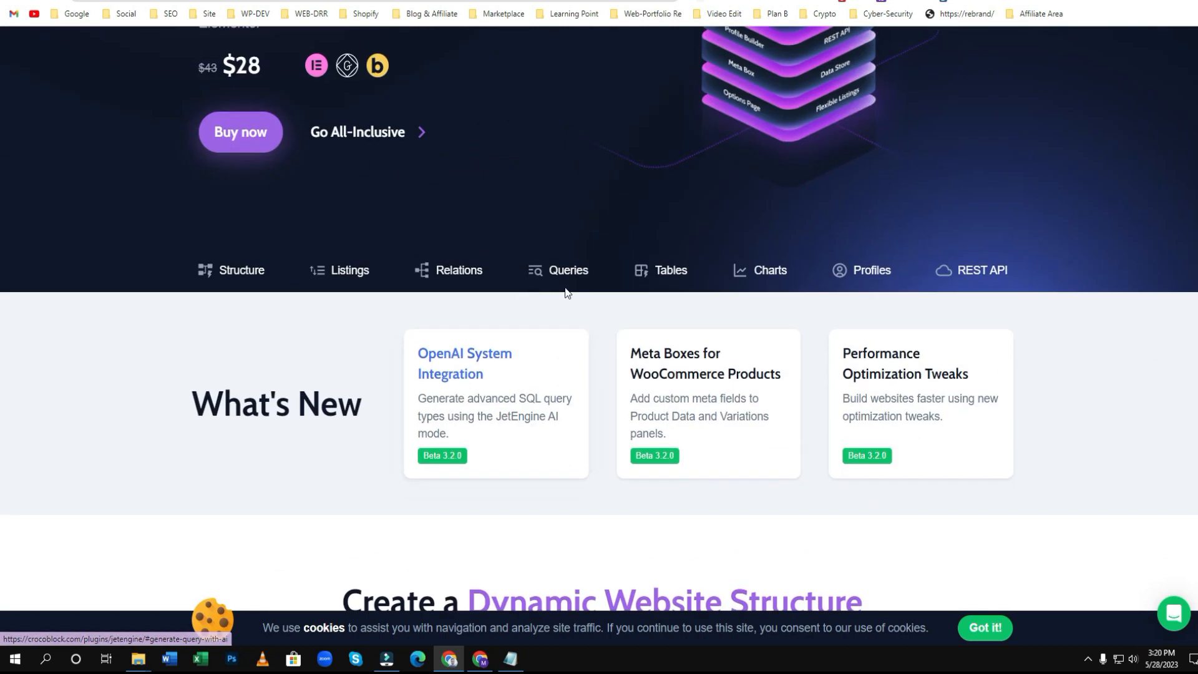
Go to the Queries section of the JetEngine product page and read the Query Builder overview.
click(569, 265)
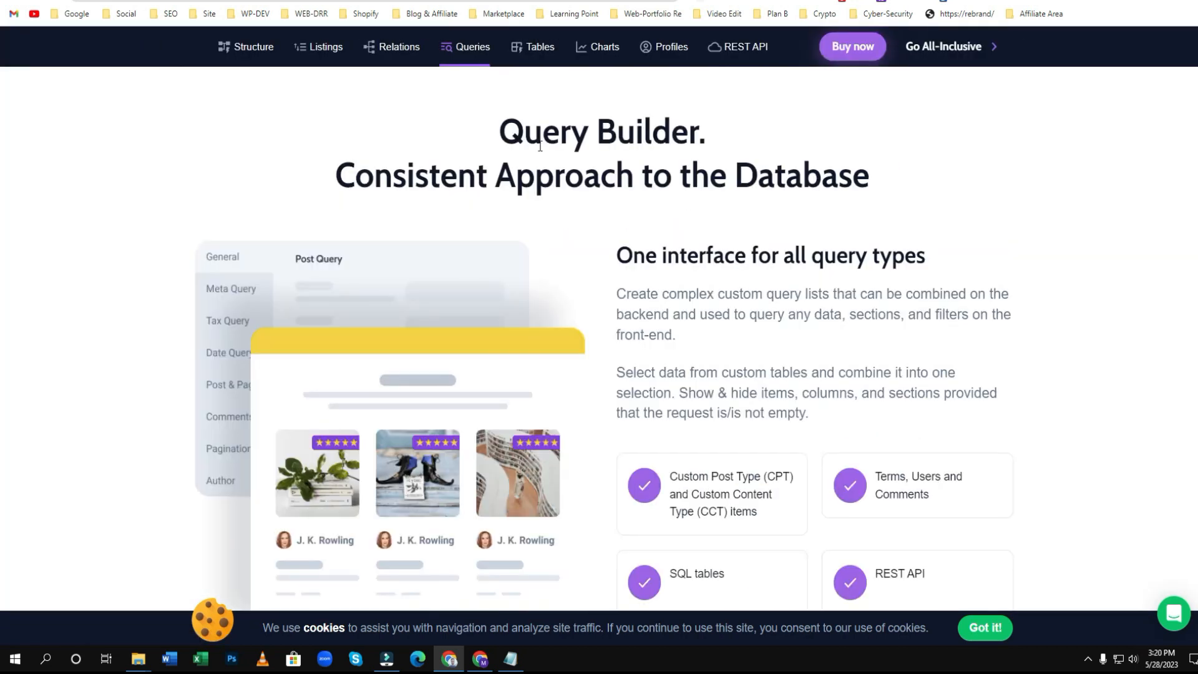
drag(496, 135, 918, 183)
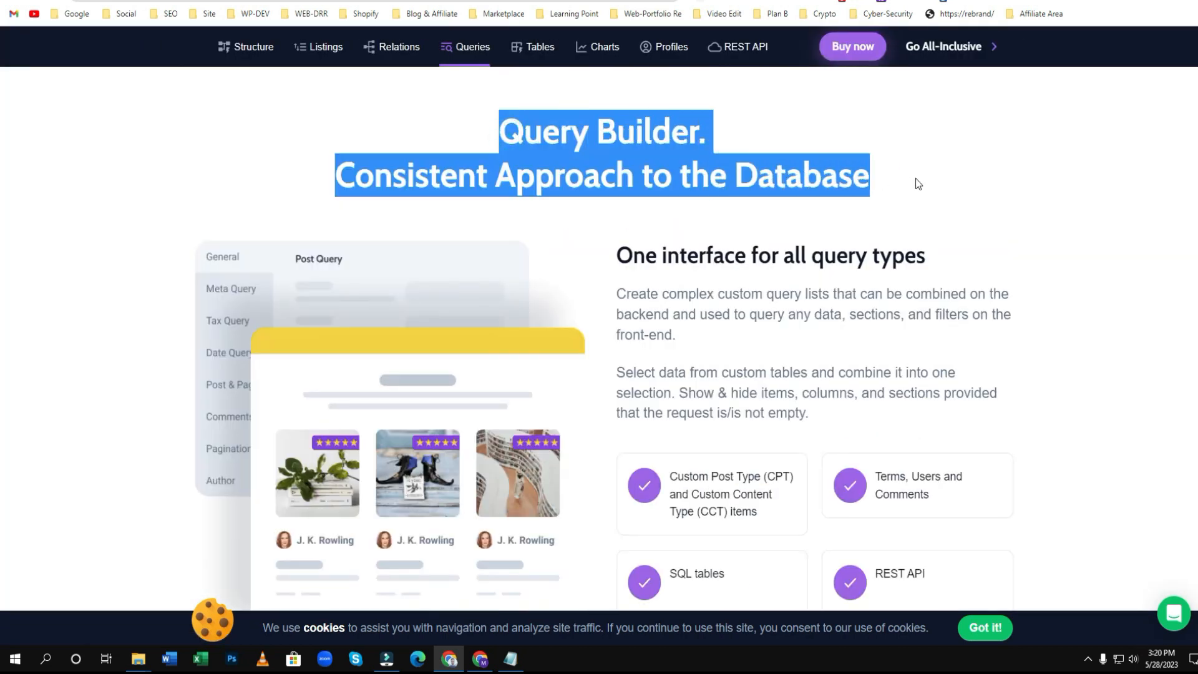
scroll(431, 299, down, 3)
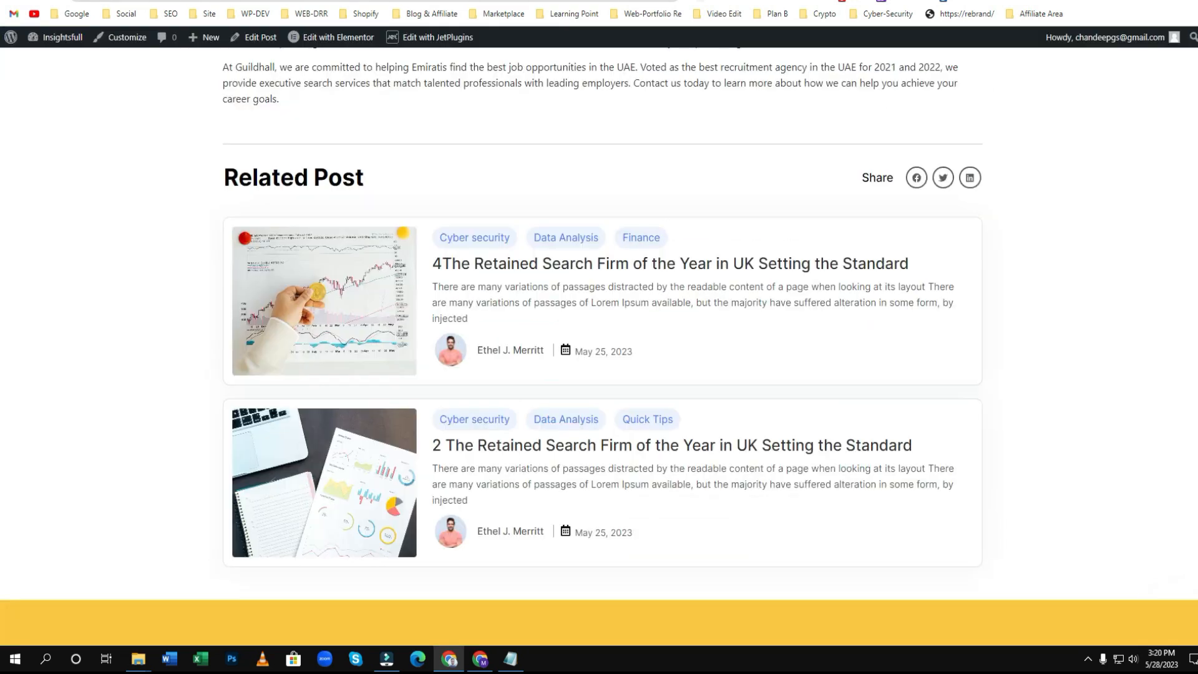
Examine the sample blog post on the Insightsfull site, from its header through the article to the Related Post section.
scroll(449, 339, down, 3)
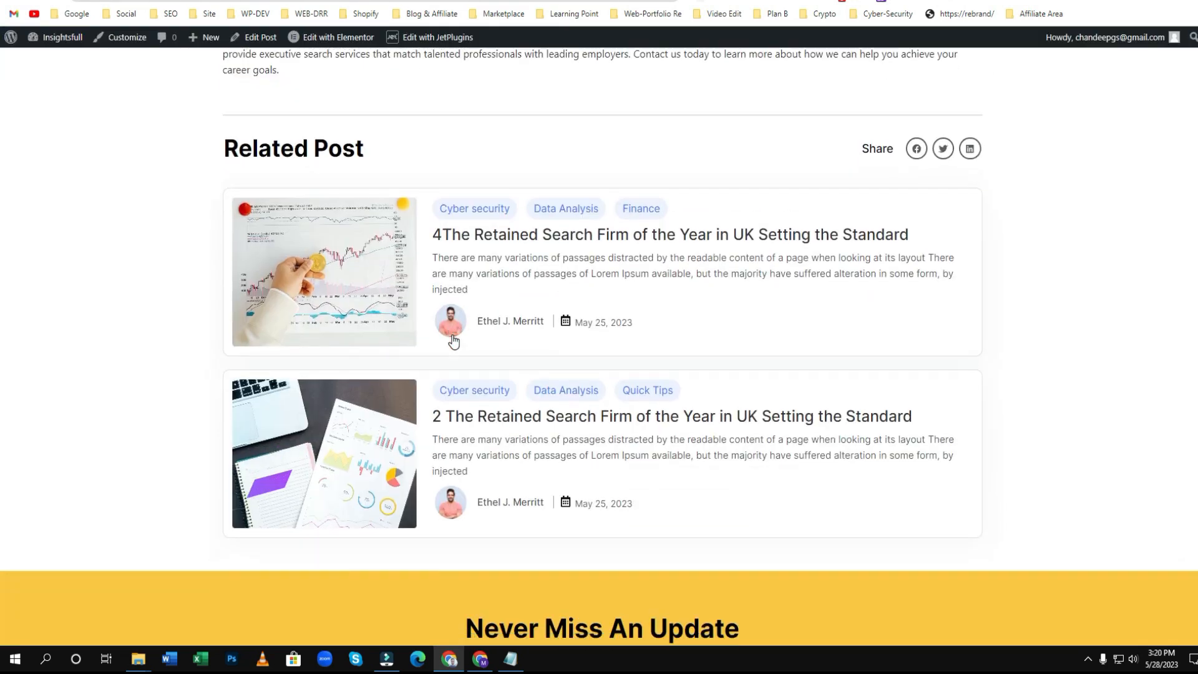
scroll(460, 358, up, 5)
scroll(419, 348, up, 15)
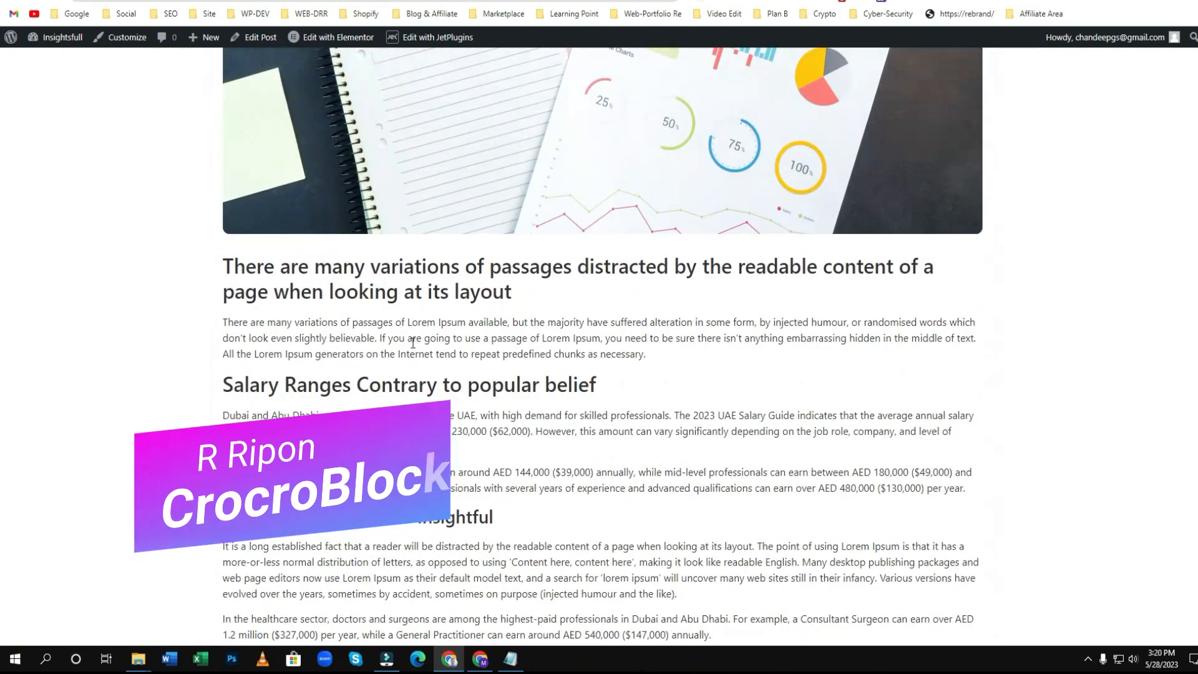
scroll(381, 343, down, 15)
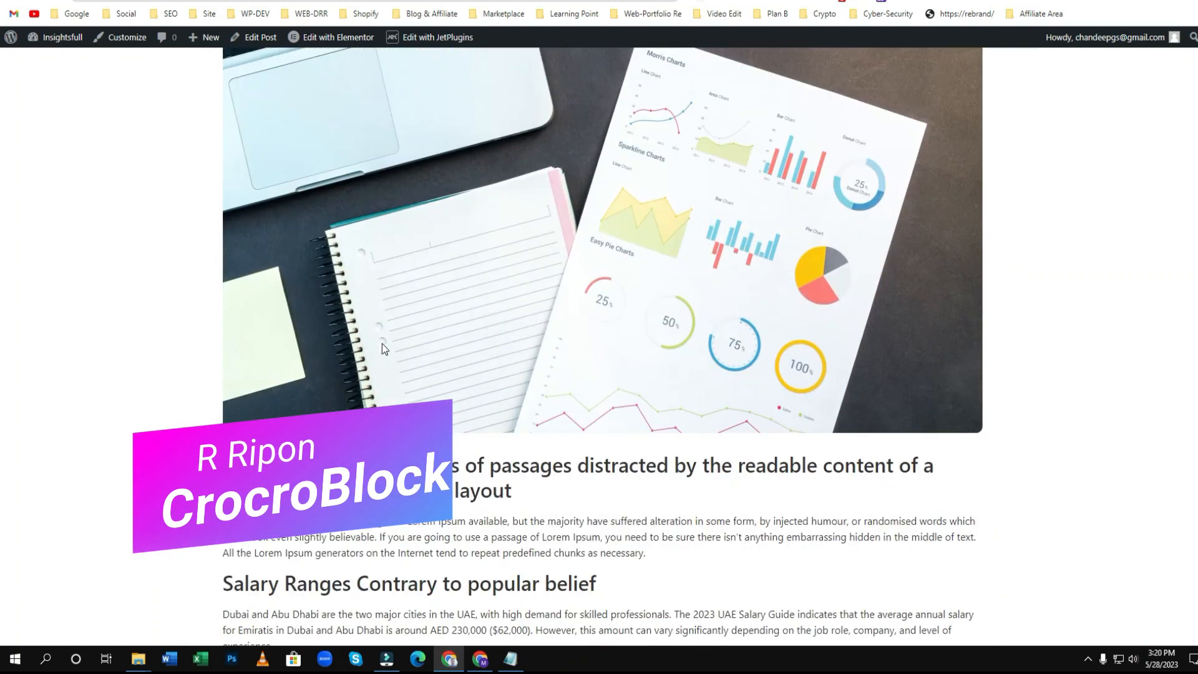
scroll(382, 344, down, 4)
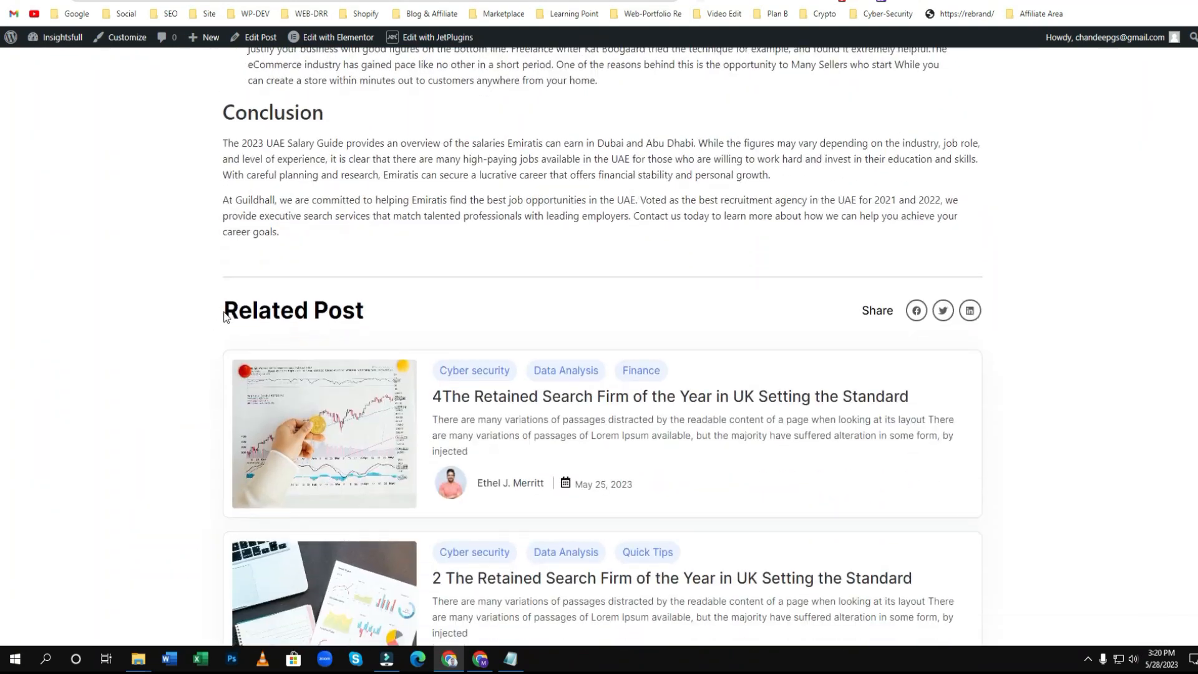
scroll(384, 331, down, 4)
scroll(572, 395, up, 3)
scroll(596, 373, down, 4)
scroll(596, 373, up, 13)
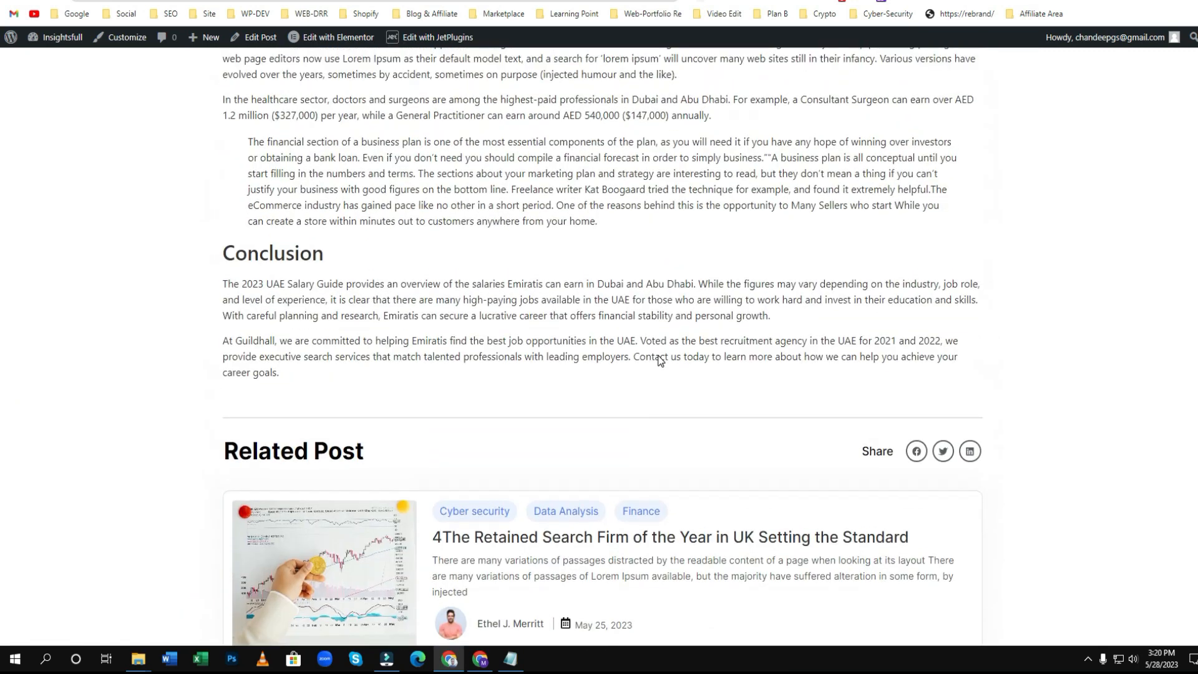
scroll(703, 419, up, 10)
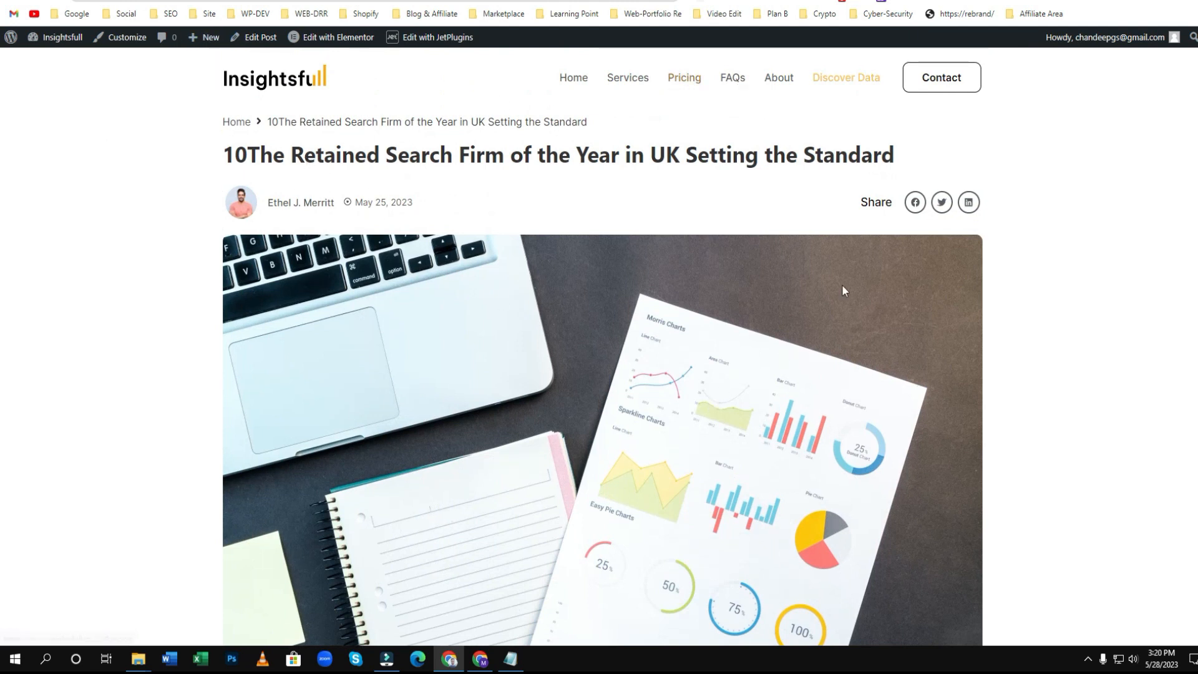
scroll(697, 254, down, 10)
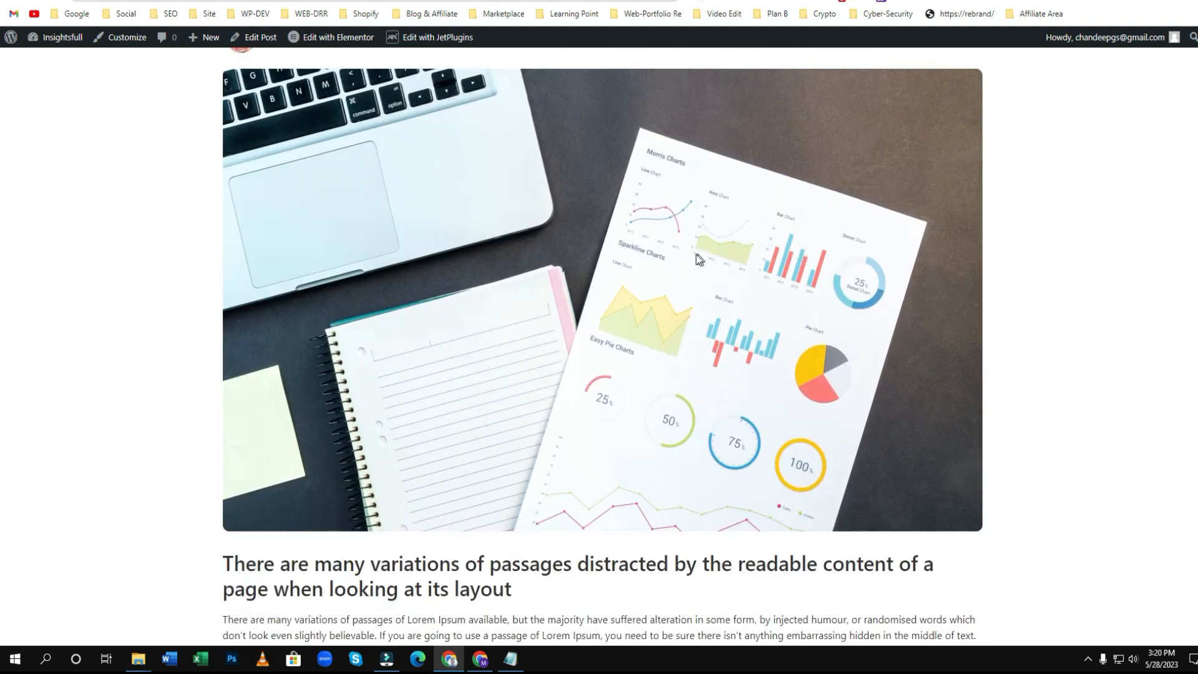
scroll(696, 260, down, 10)
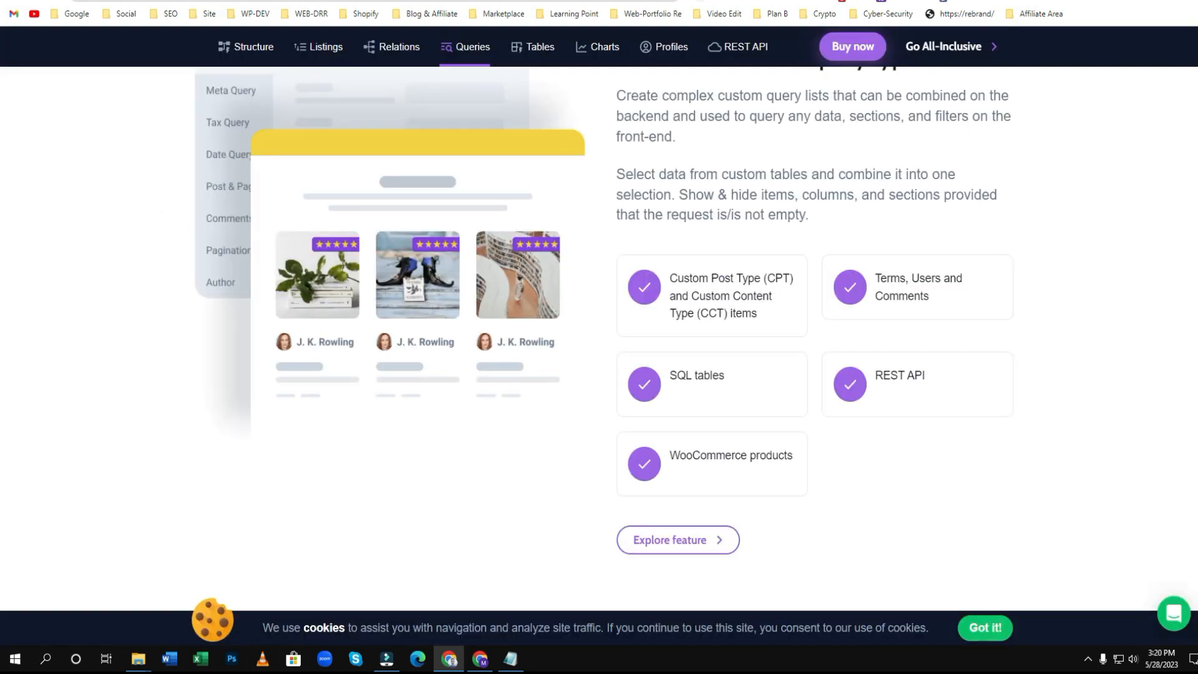
Look through the JetEngine product page's sections on content structure, listing grid layouts, dynamic features and dynamic visibility.
scroll(702, 334, up, 9)
scroll(441, 323, up, 16)
scroll(535, 322, up, 18)
scroll(467, 304, up, 18)
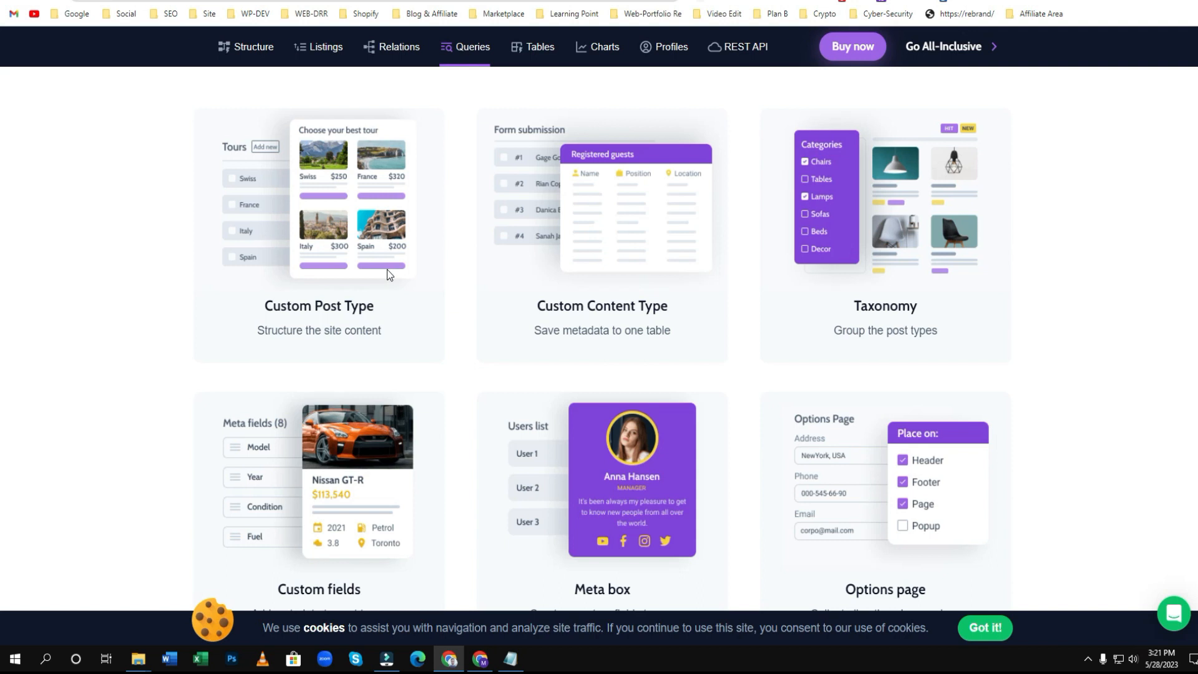
scroll(634, 436, down, 15)
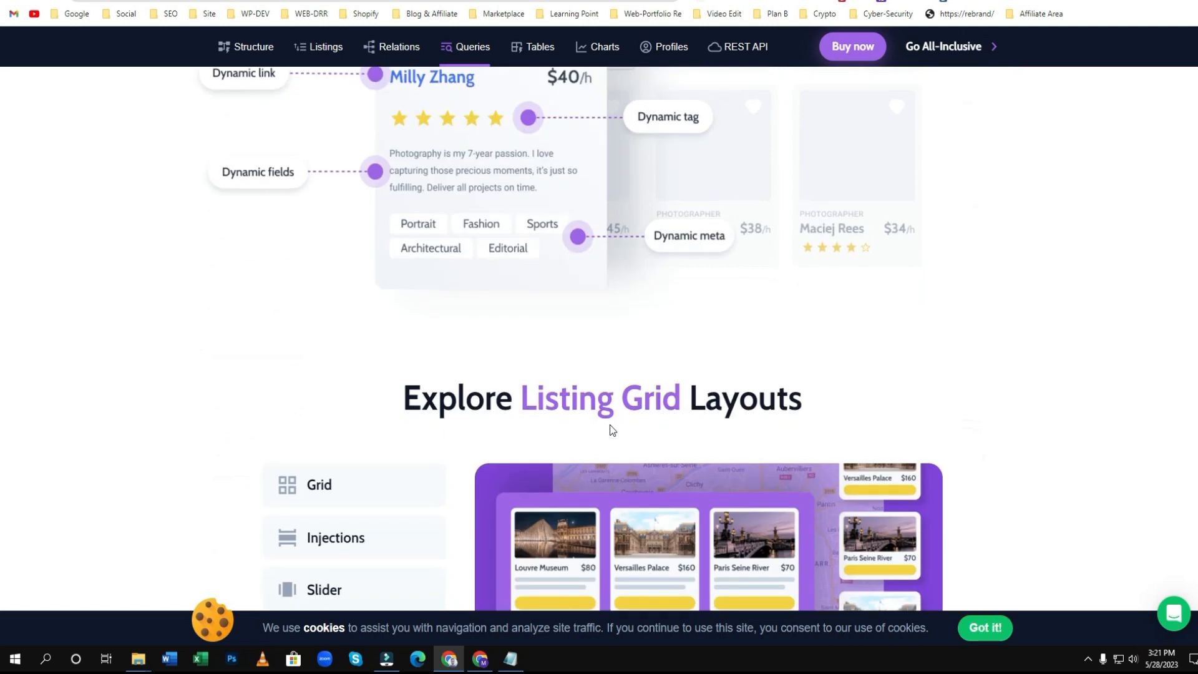
scroll(611, 430, down, 12)
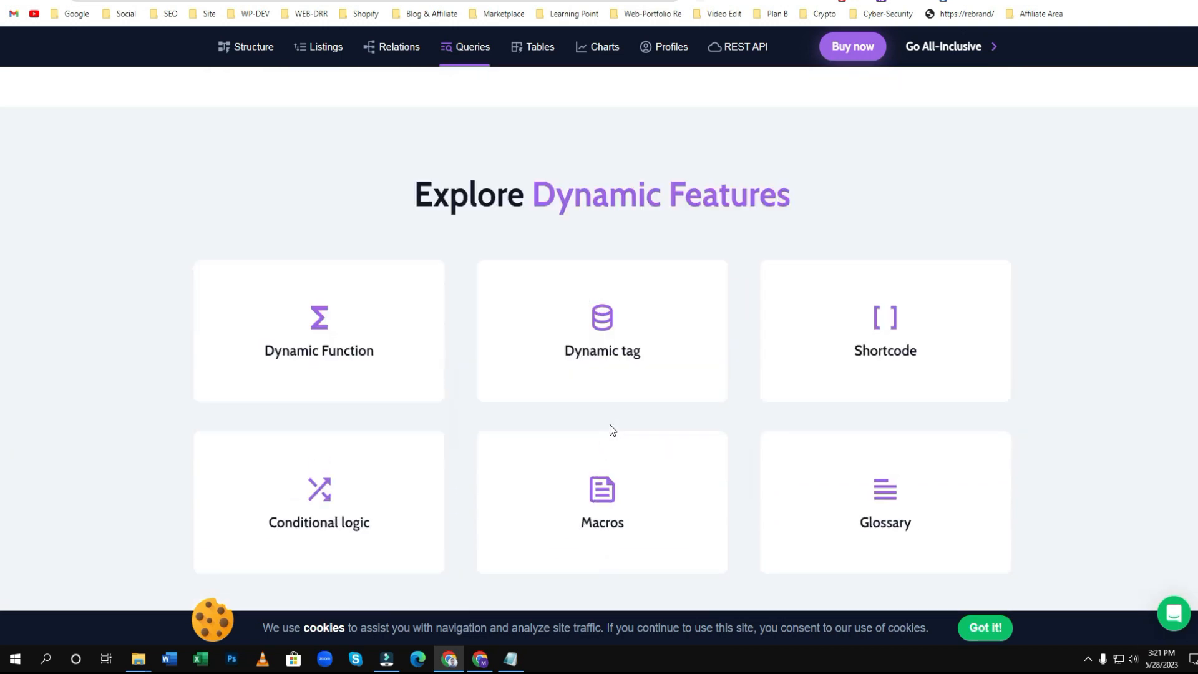
scroll(611, 430, down, 10)
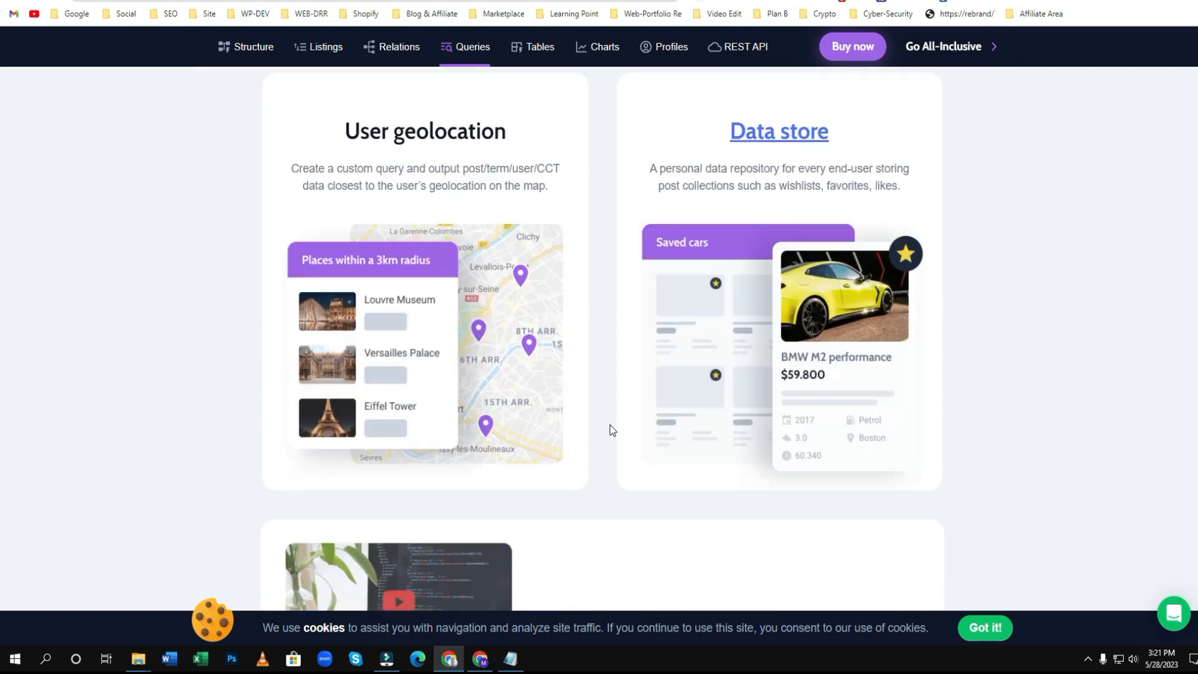
scroll(610, 427, down, 3)
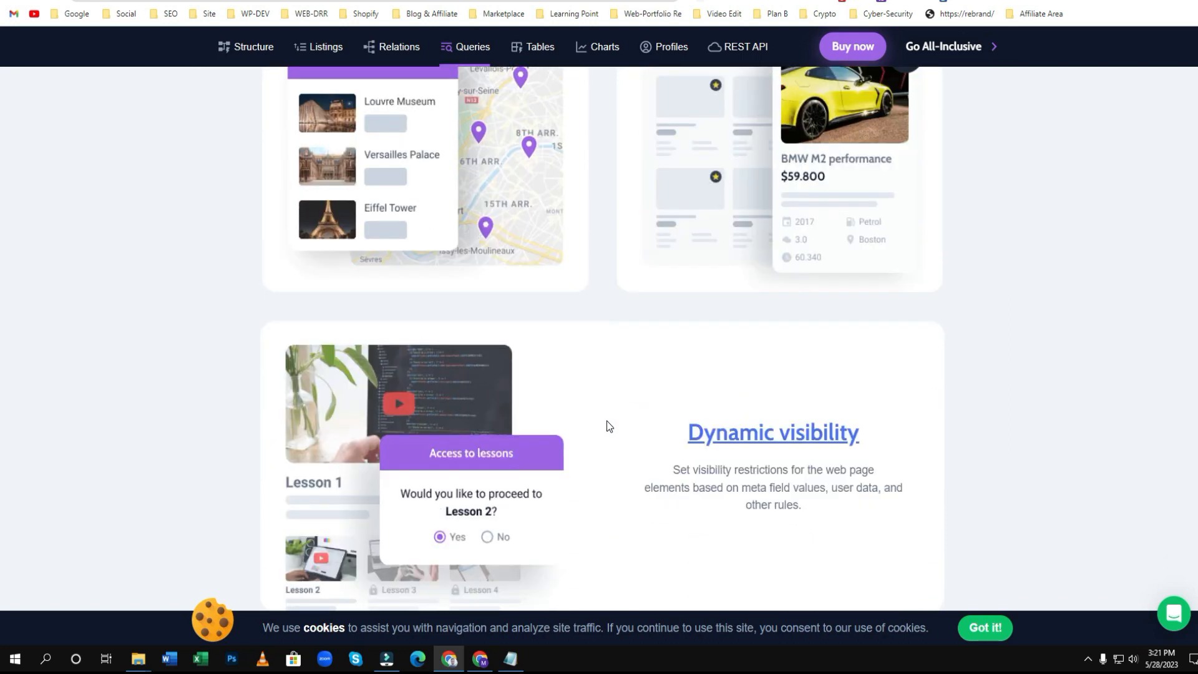
scroll(609, 424, down, 3)
scroll(1191, 256, up, 3)
scroll(1192, 256, up, 15)
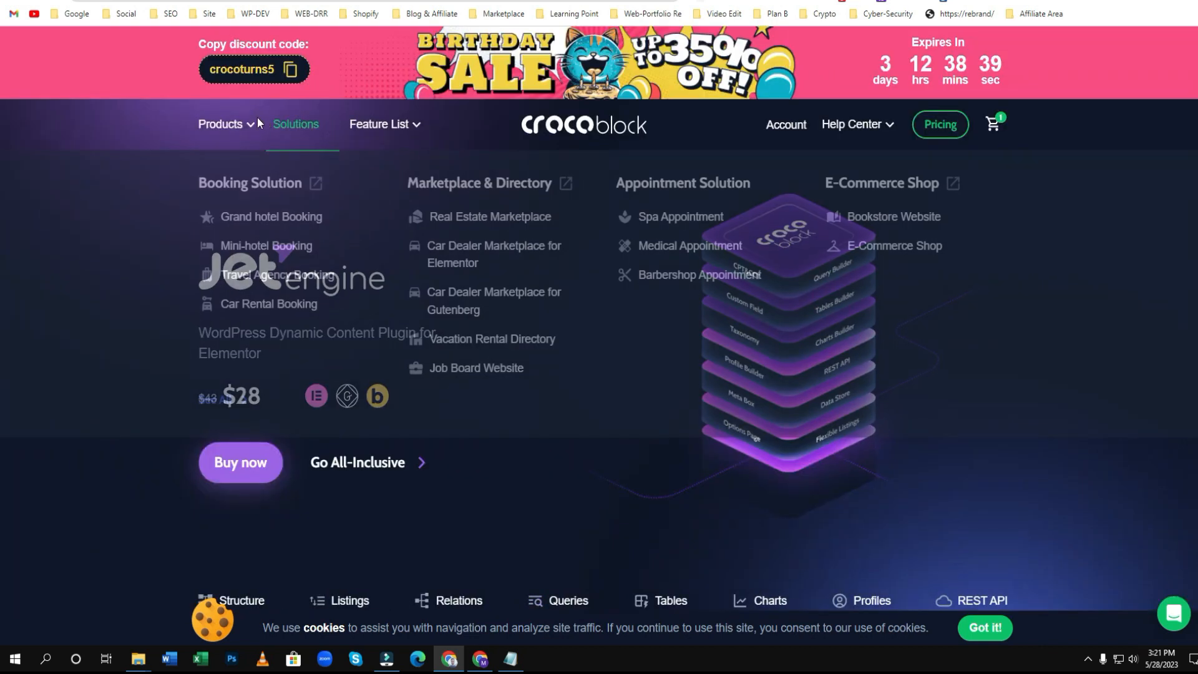
mouse_move(253, 118)
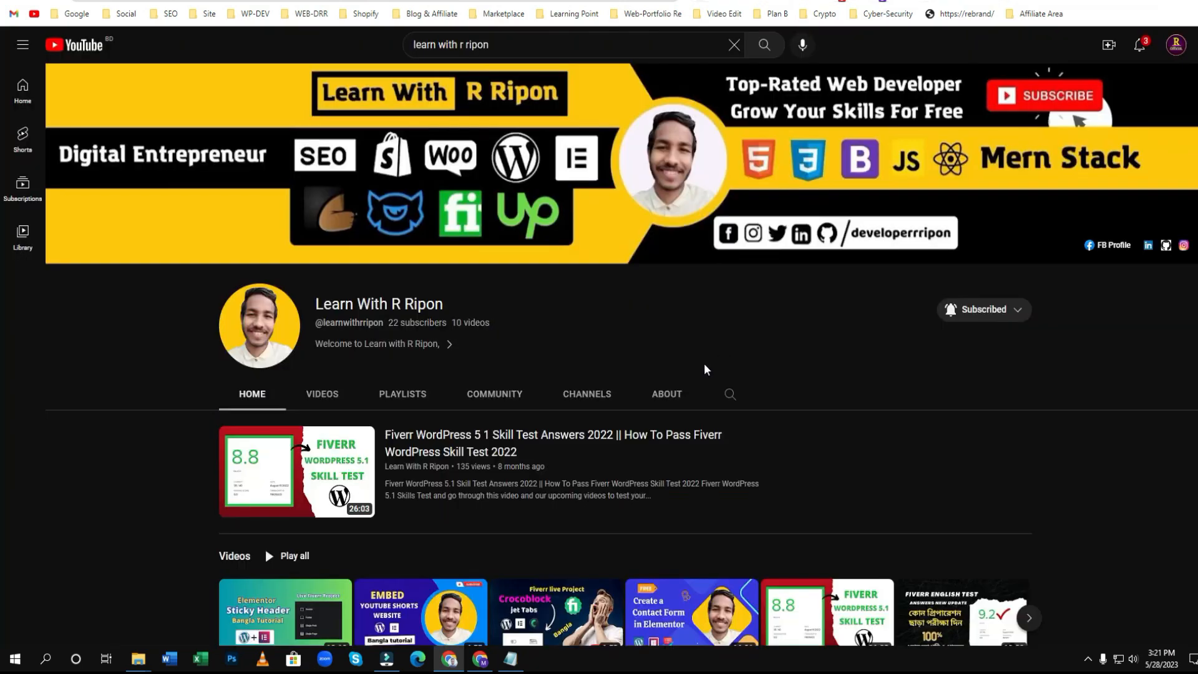
scroll(705, 369, down, 3)
scroll(206, 382, up, 2)
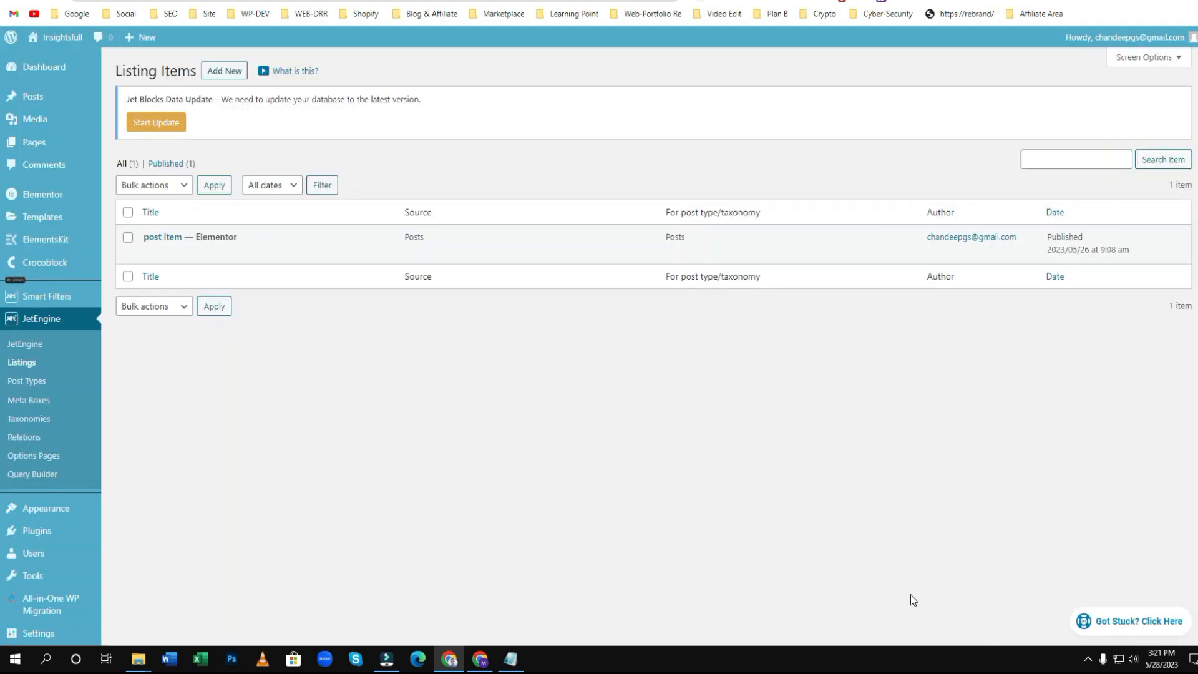
Open JetEngine's Query Builder in the WordPress dashboard, review the existing related-articles query and start adding a new one.
click(30, 479)
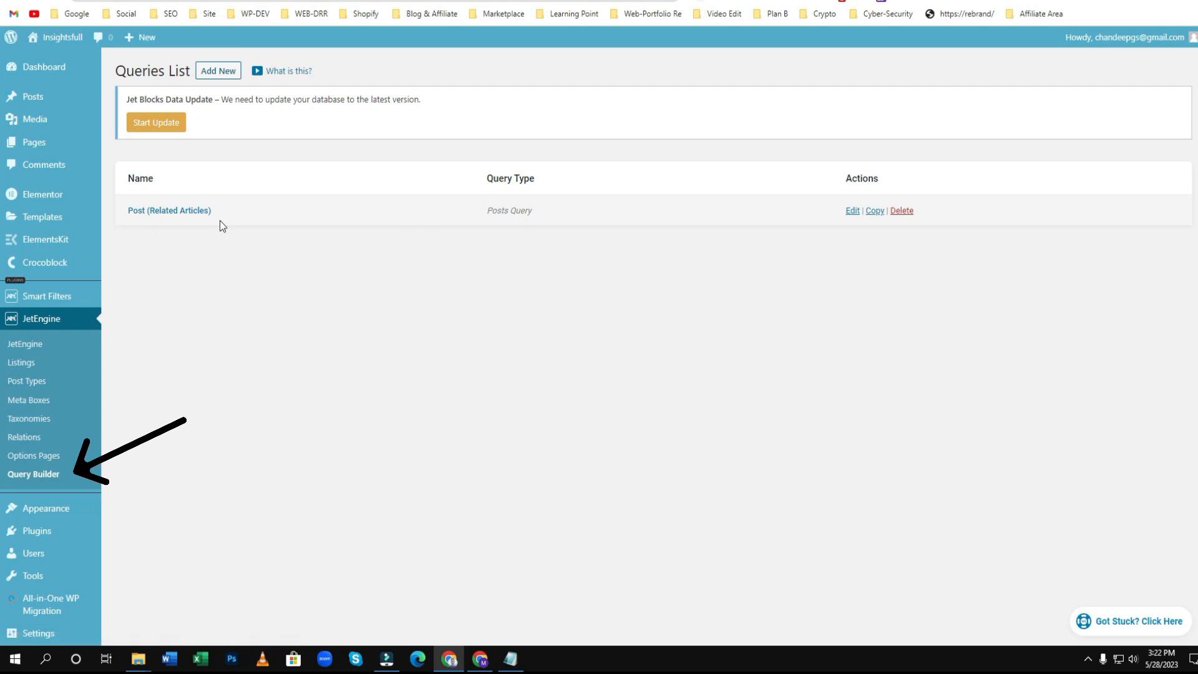
drag(554, 212, 484, 209)
click(477, 307)
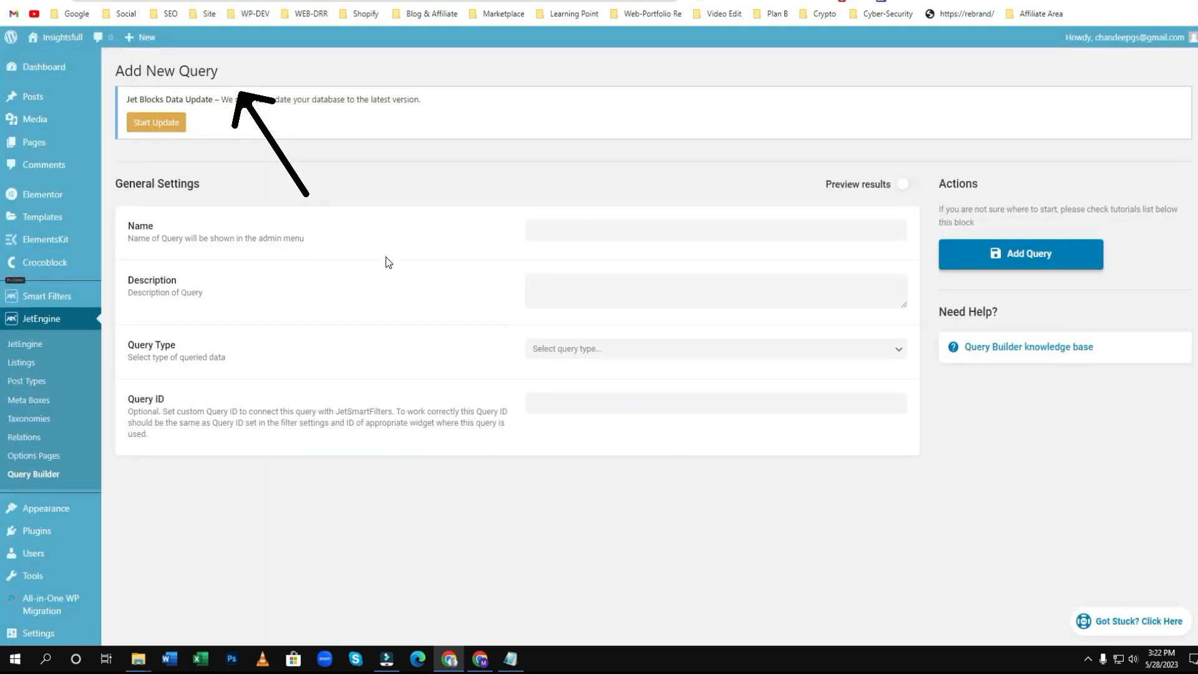
Name the new query "Post (Related Articles) 2", reusing the existing query's name, and leave the description empty.
scroll(312, 250, down, 1)
click(589, 203)
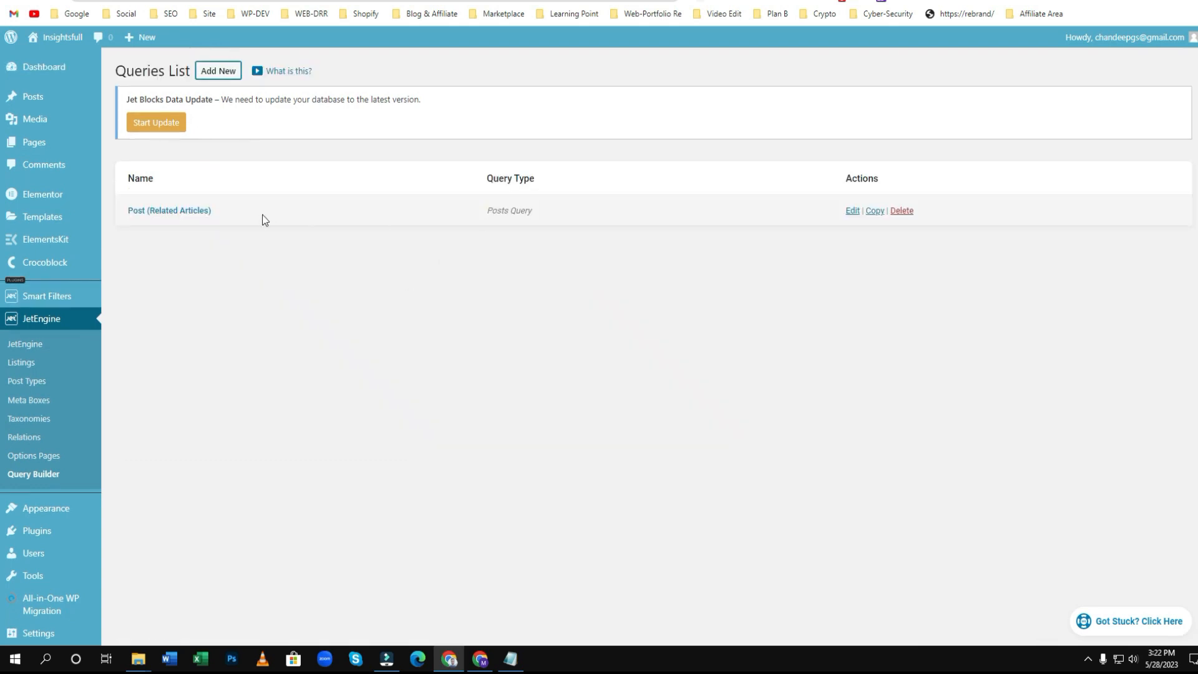
key(ctrl+a)
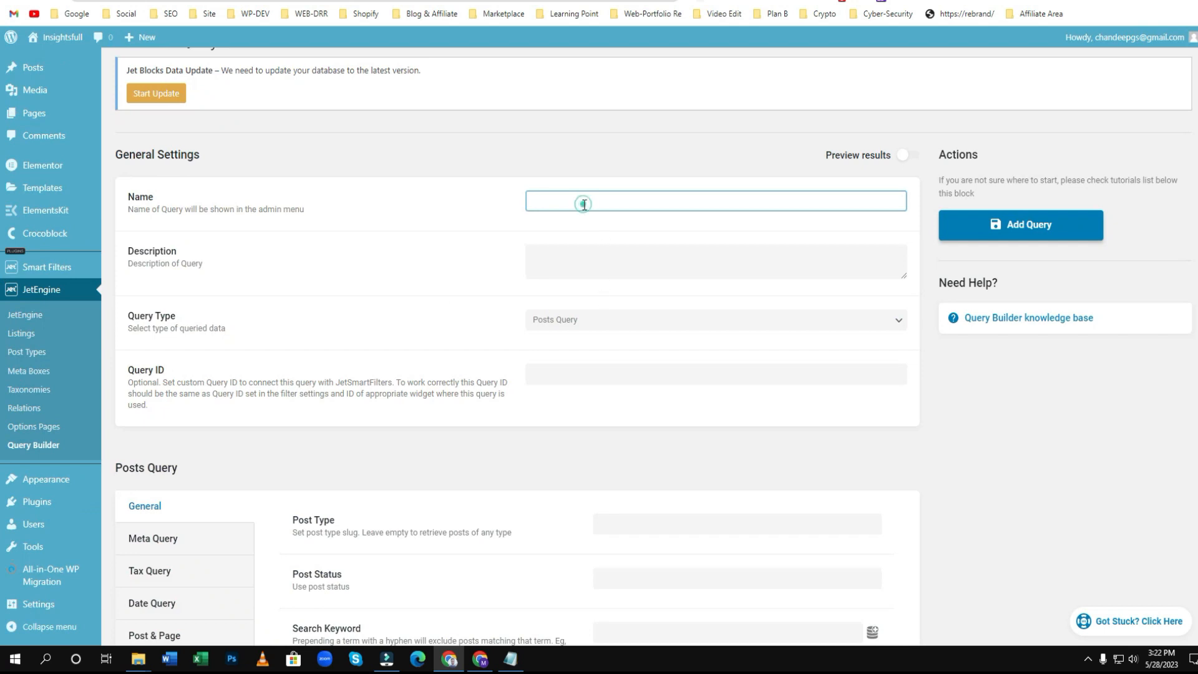
key(super+v)
click(582, 267)
click(473, 245)
click(615, 256)
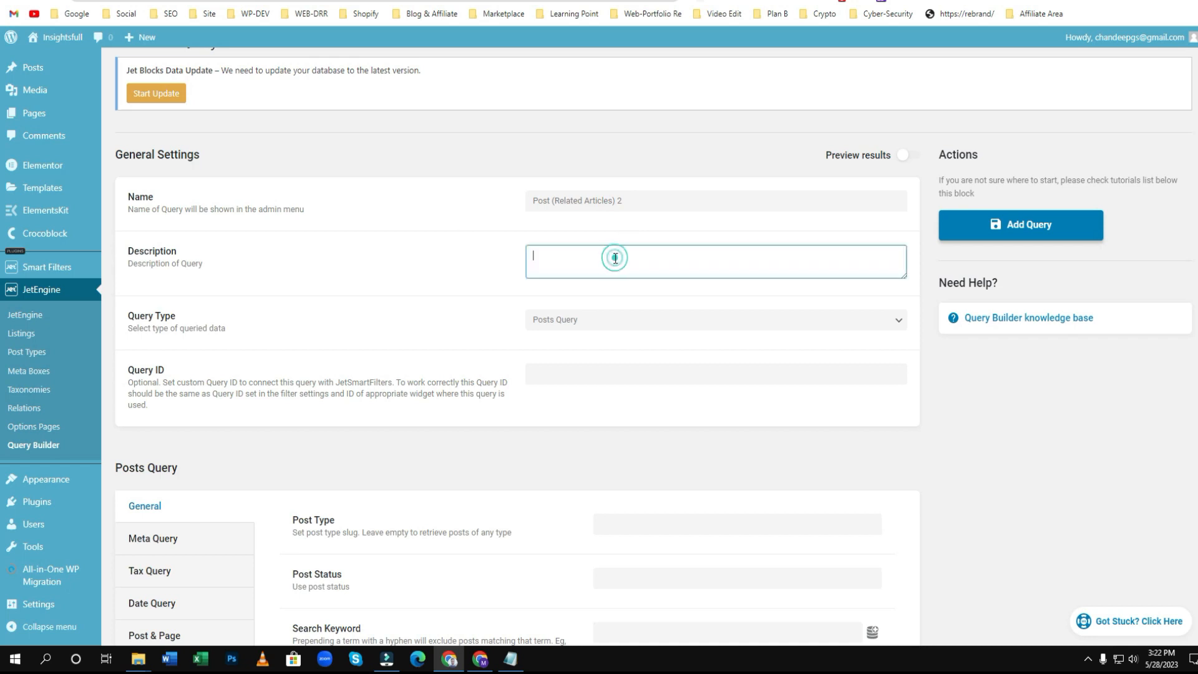
Review the available query types and choose Posts Query for the new query.
scroll(399, 284, down, 1)
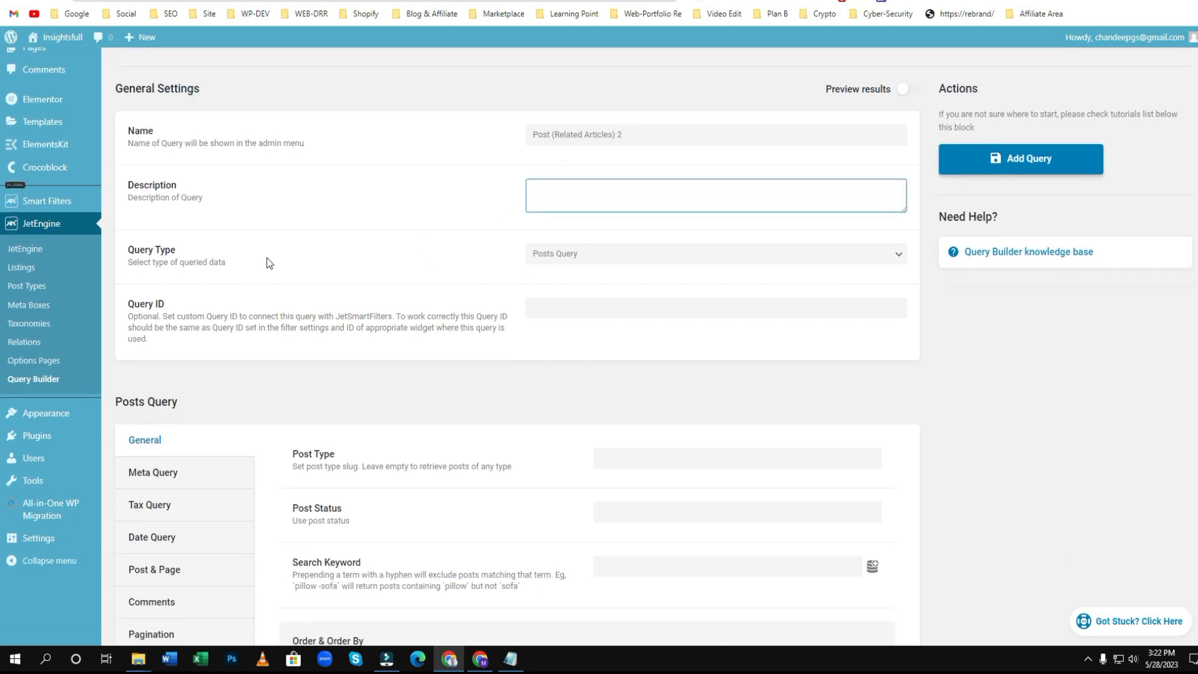
click(536, 255)
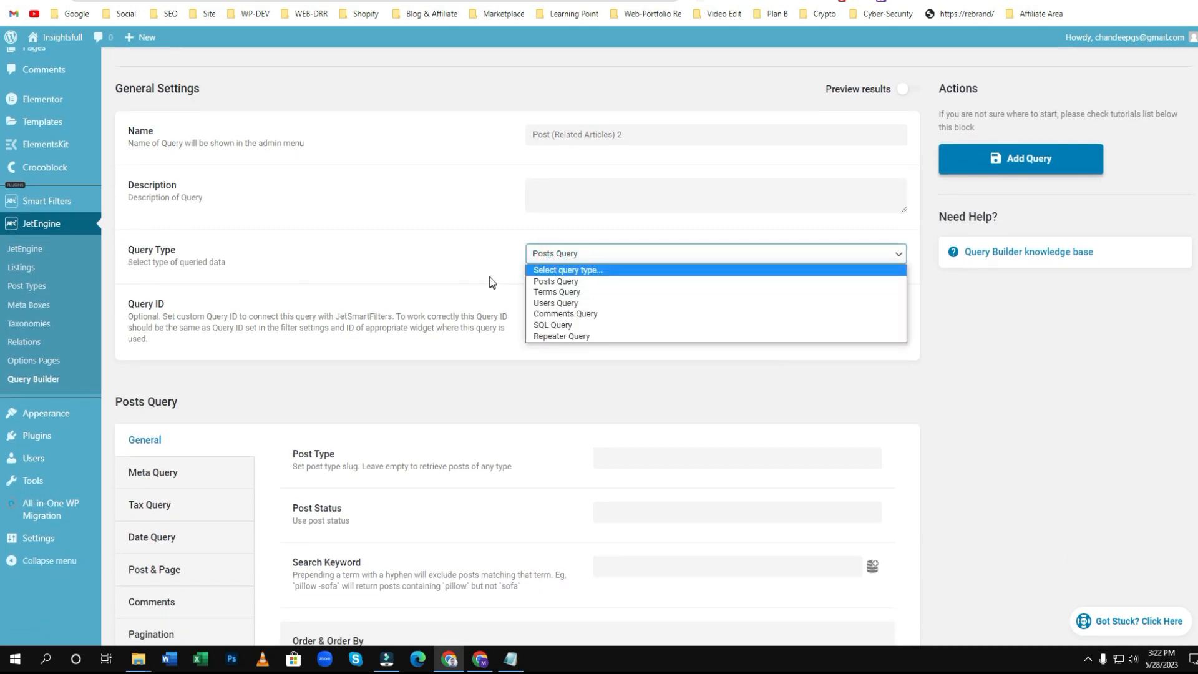
click(566, 282)
click(569, 261)
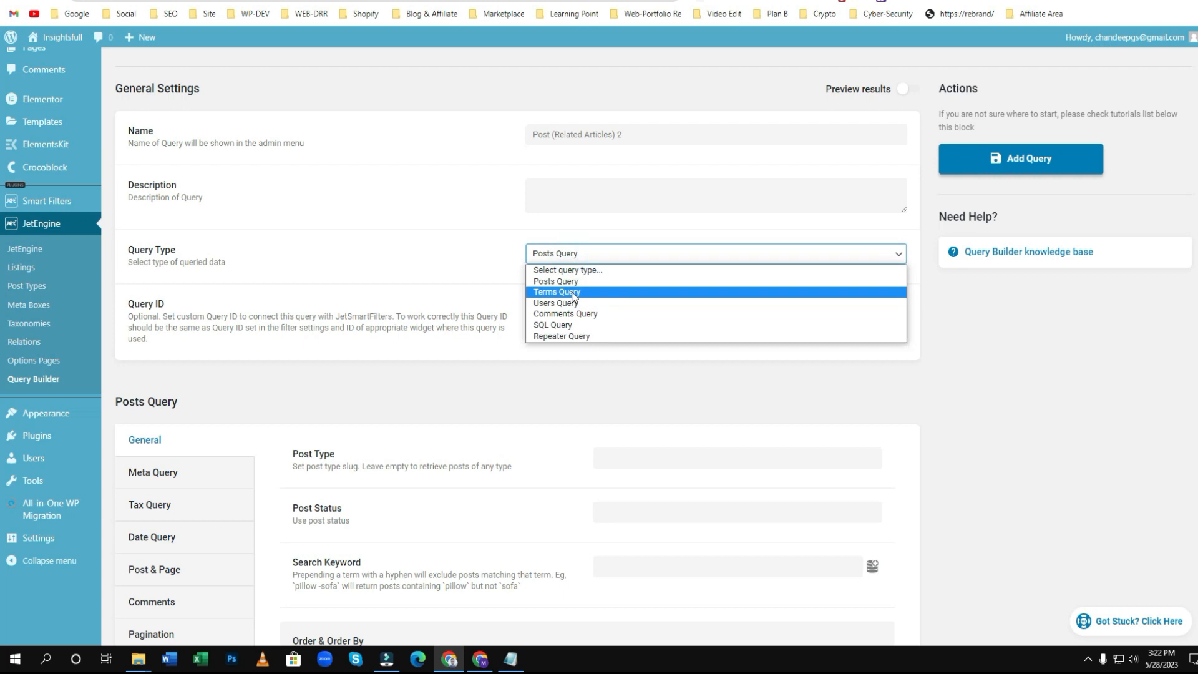
click(458, 281)
click(585, 254)
click(343, 244)
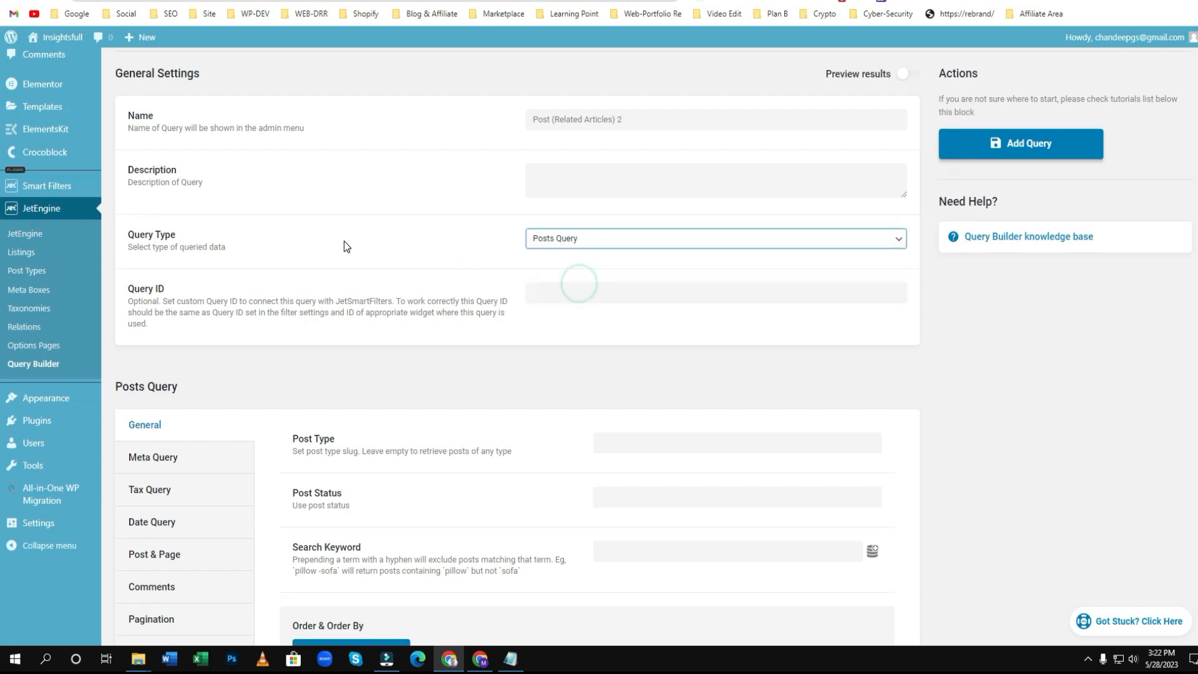
In the general Posts Query settings, set the post type to Posts and the post status to Publish.
scroll(256, 244, down, 4)
click(683, 203)
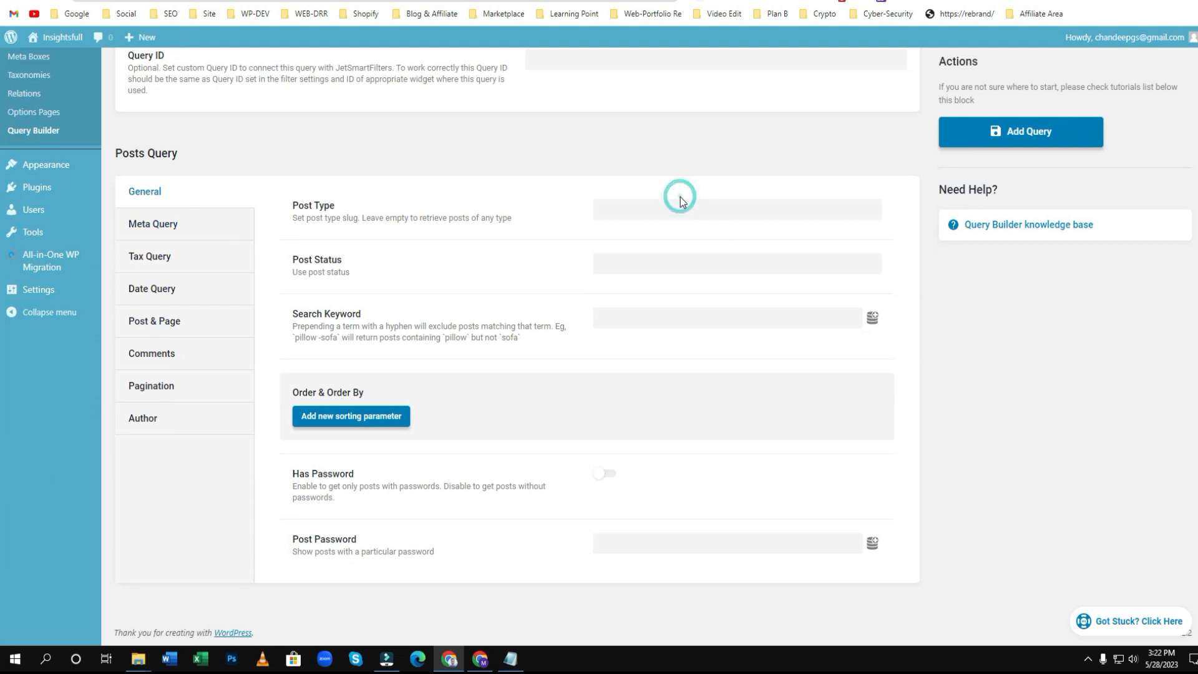
click(665, 234)
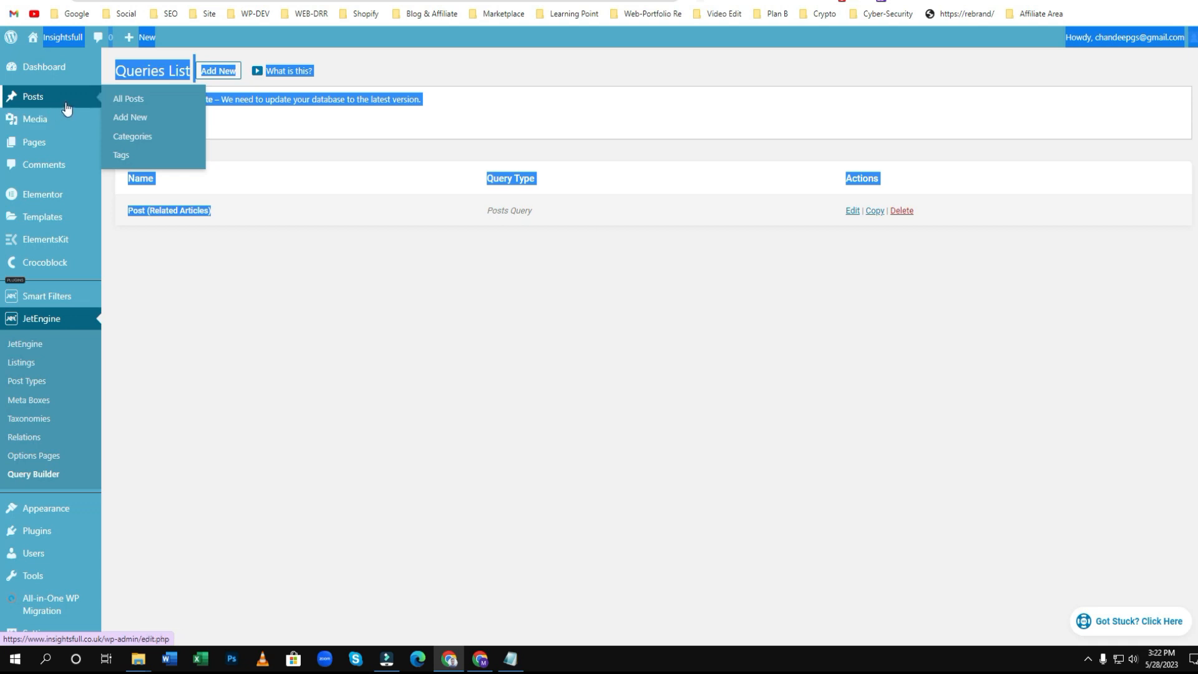
click(218, 70)
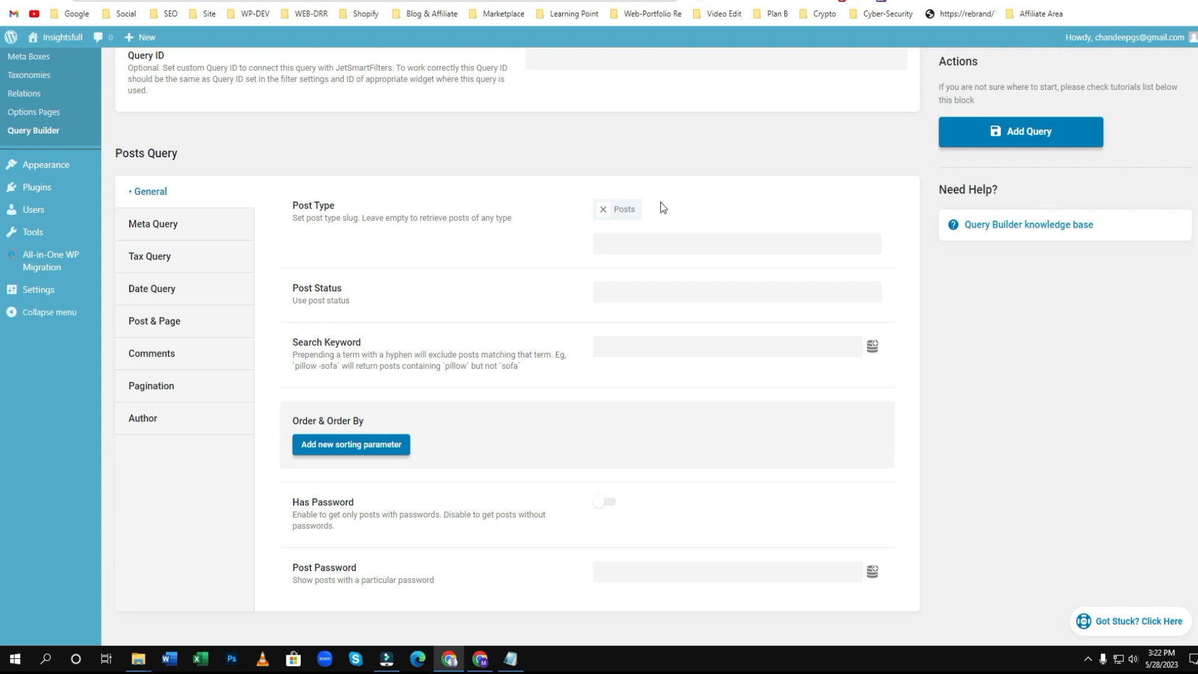
scroll(624, 200, down, 1)
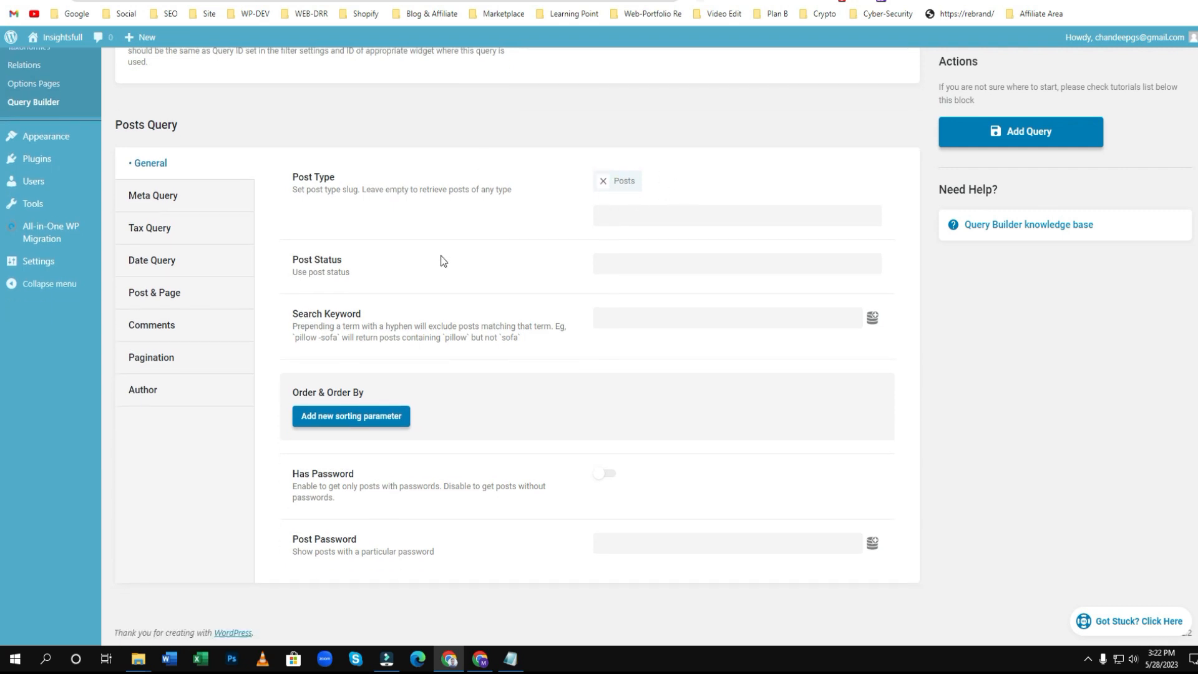
click(646, 265)
click(630, 304)
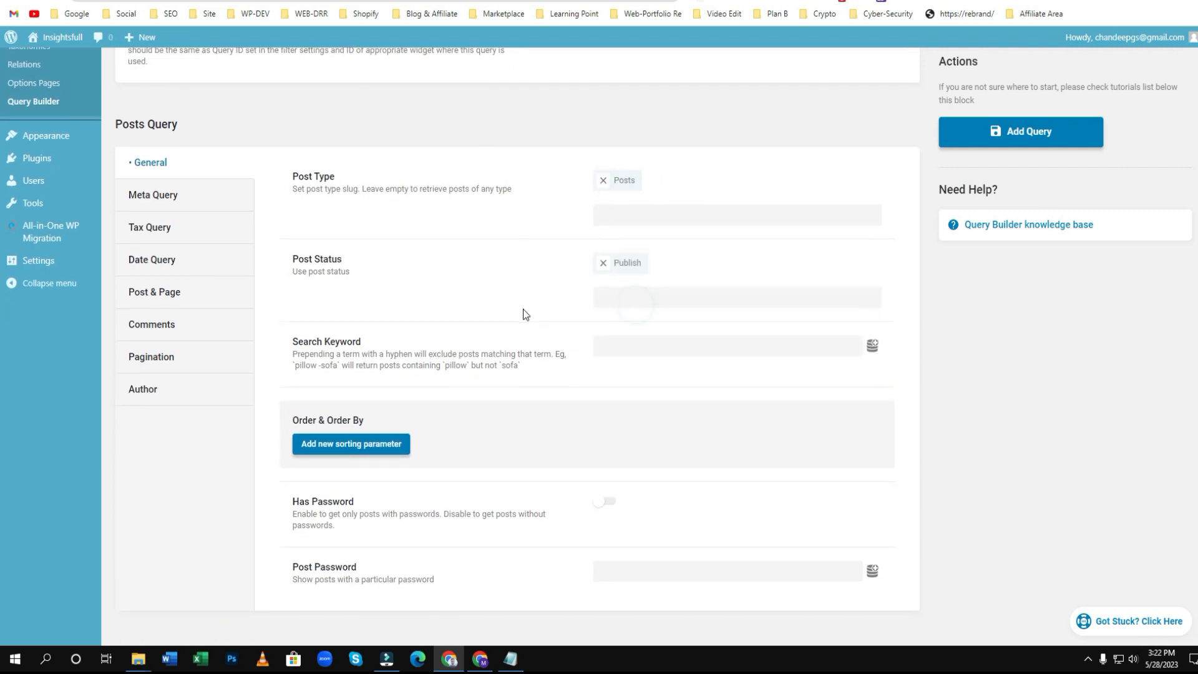
Add a sorting parameter that orders posts by Random order, from lowest to highest values.
scroll(252, 320, down, 1)
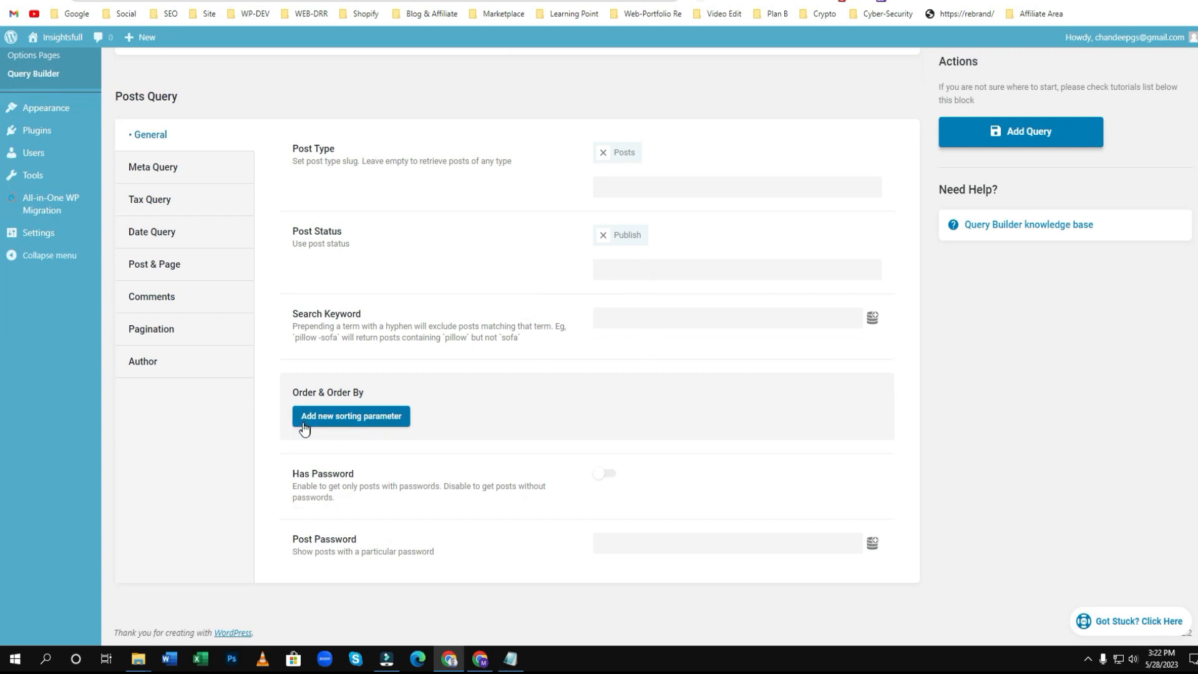
click(352, 417)
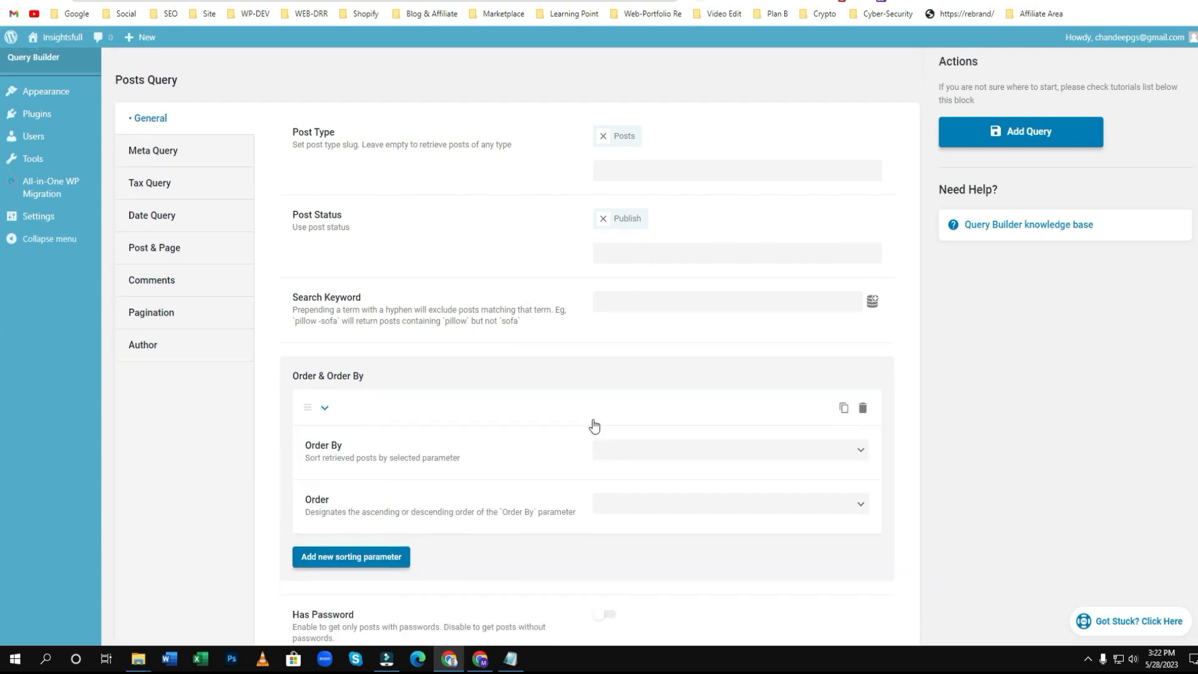
scroll(594, 421, down, 2)
click(615, 308)
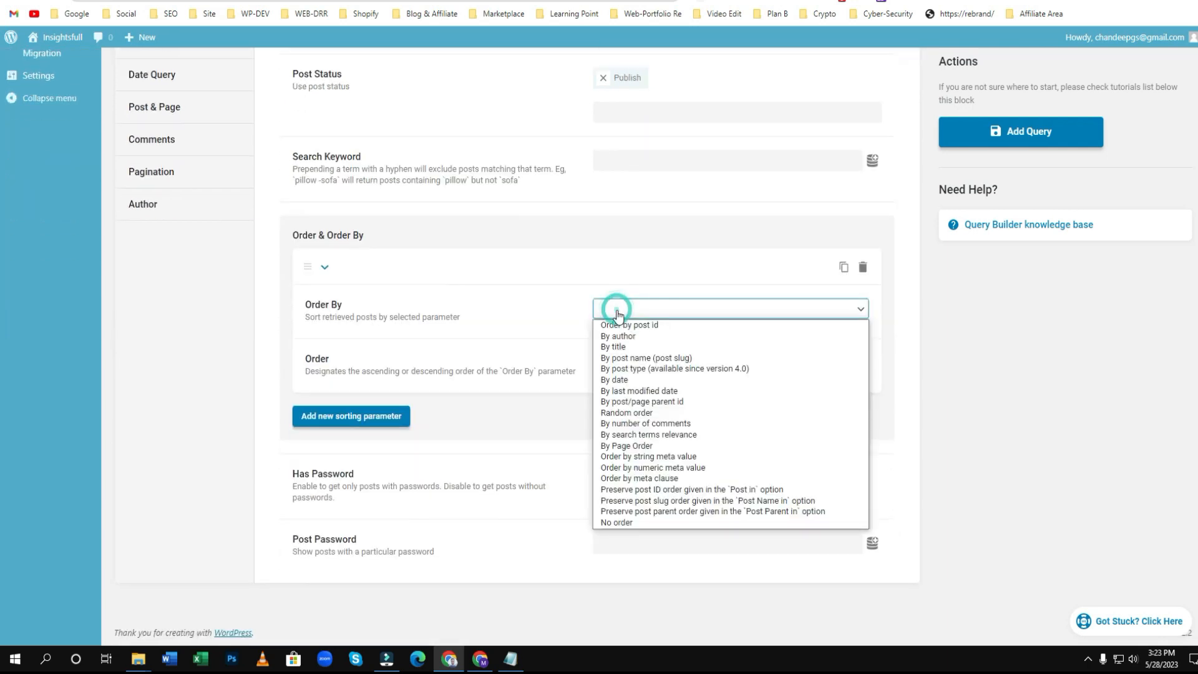
click(620, 414)
click(646, 364)
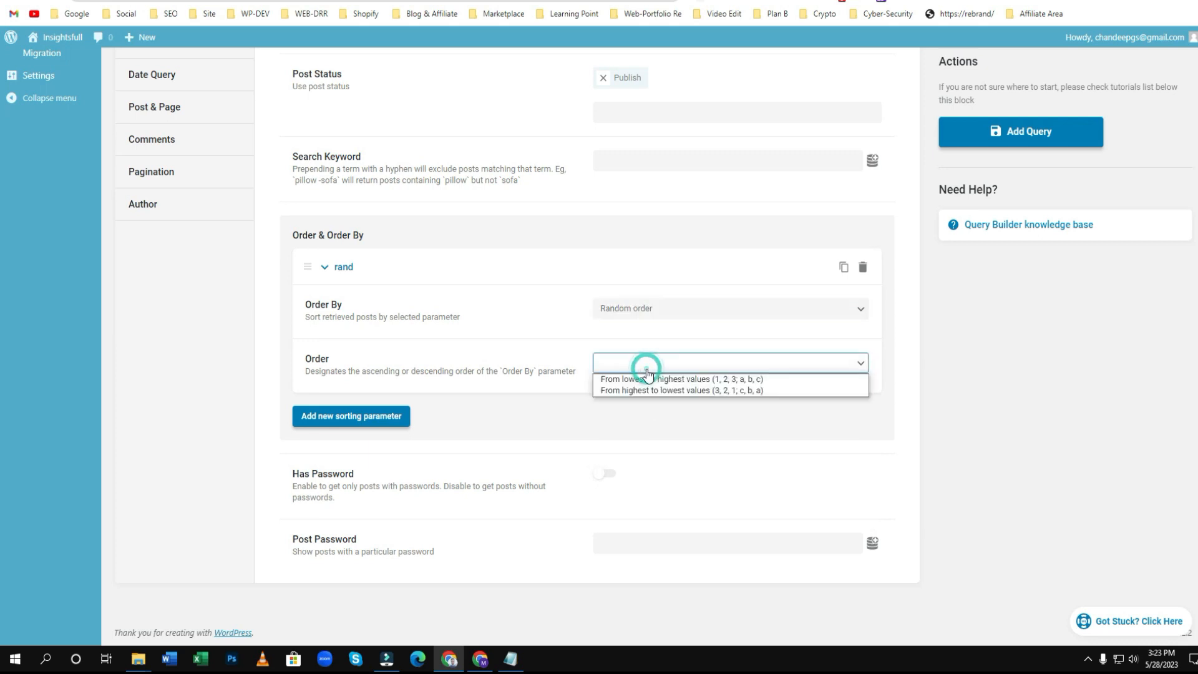
click(701, 382)
Add a tax query clause with Categories as the taxonomy and Term ID as the field.
scroll(441, 281, up, 4)
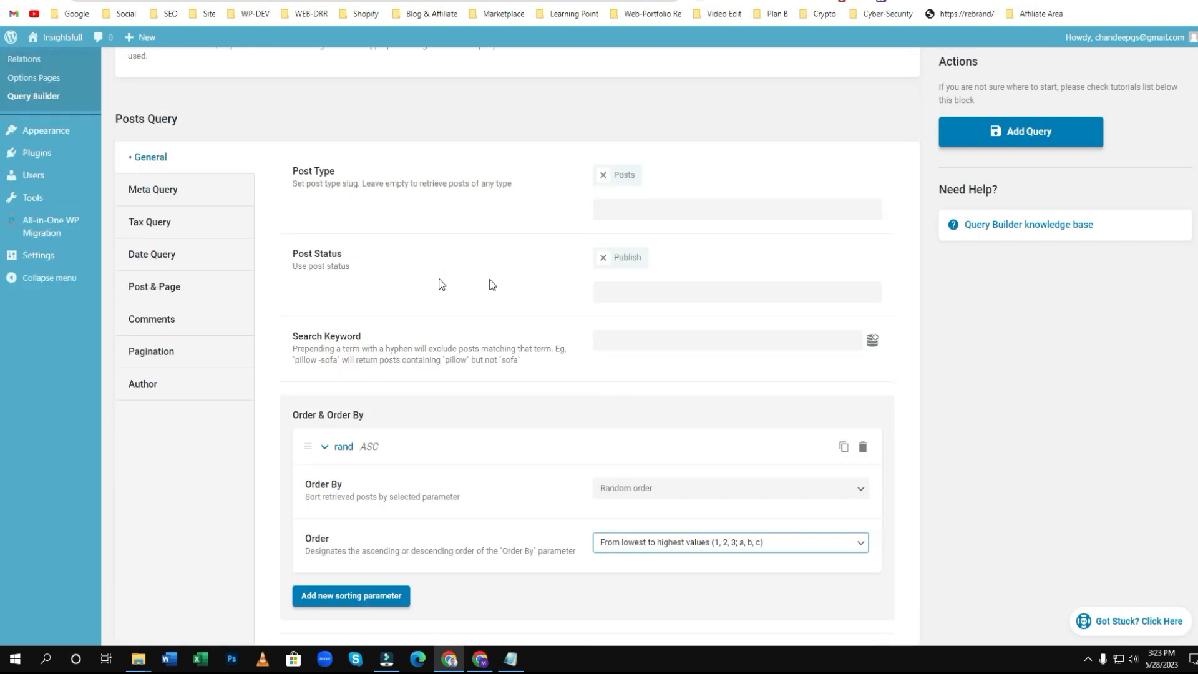
click(166, 319)
click(325, 367)
scroll(612, 287, down, 2)
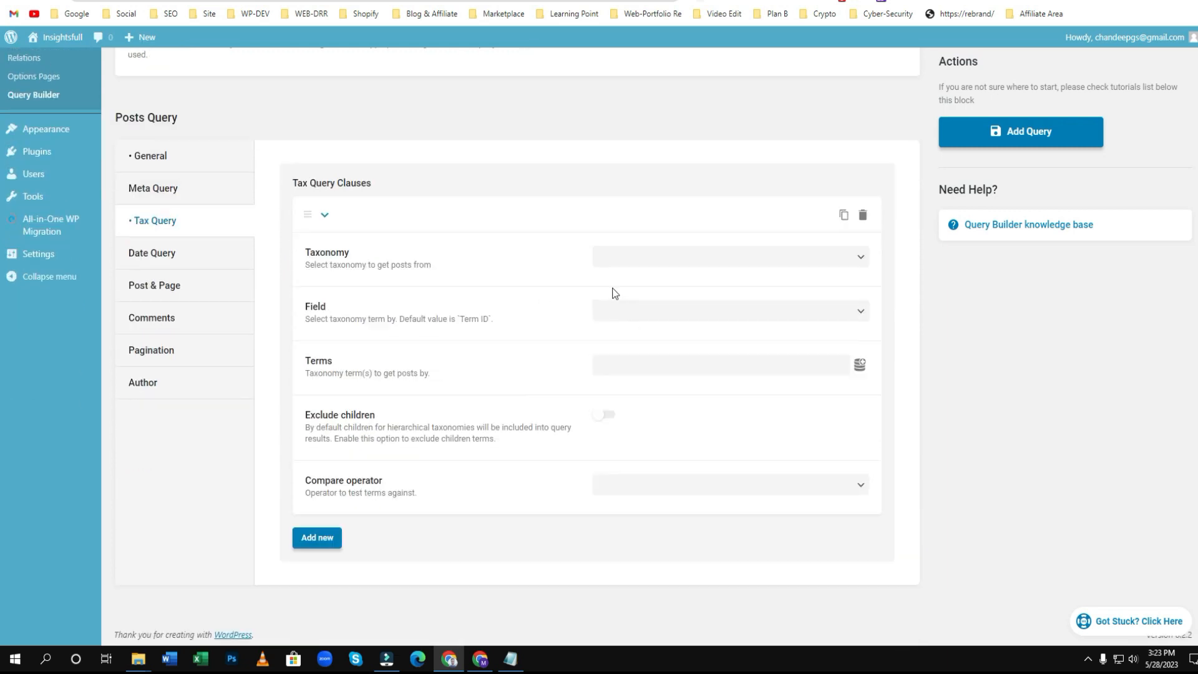
click(680, 258)
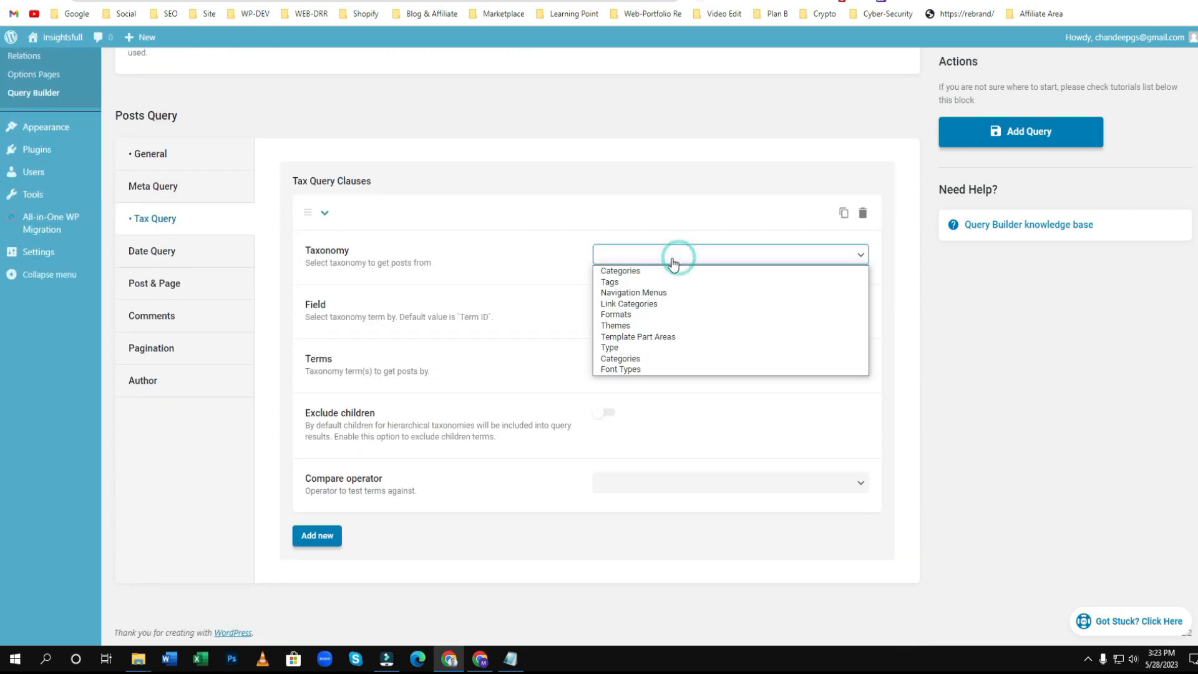
click(642, 271)
click(634, 315)
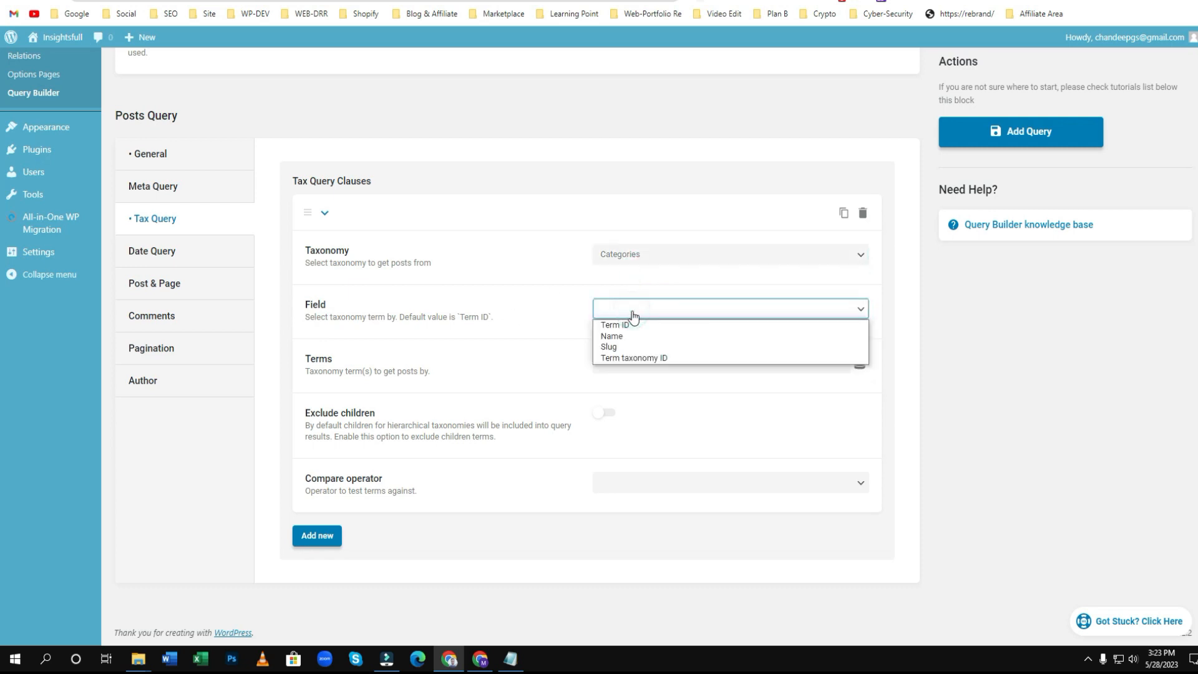
click(636, 325)
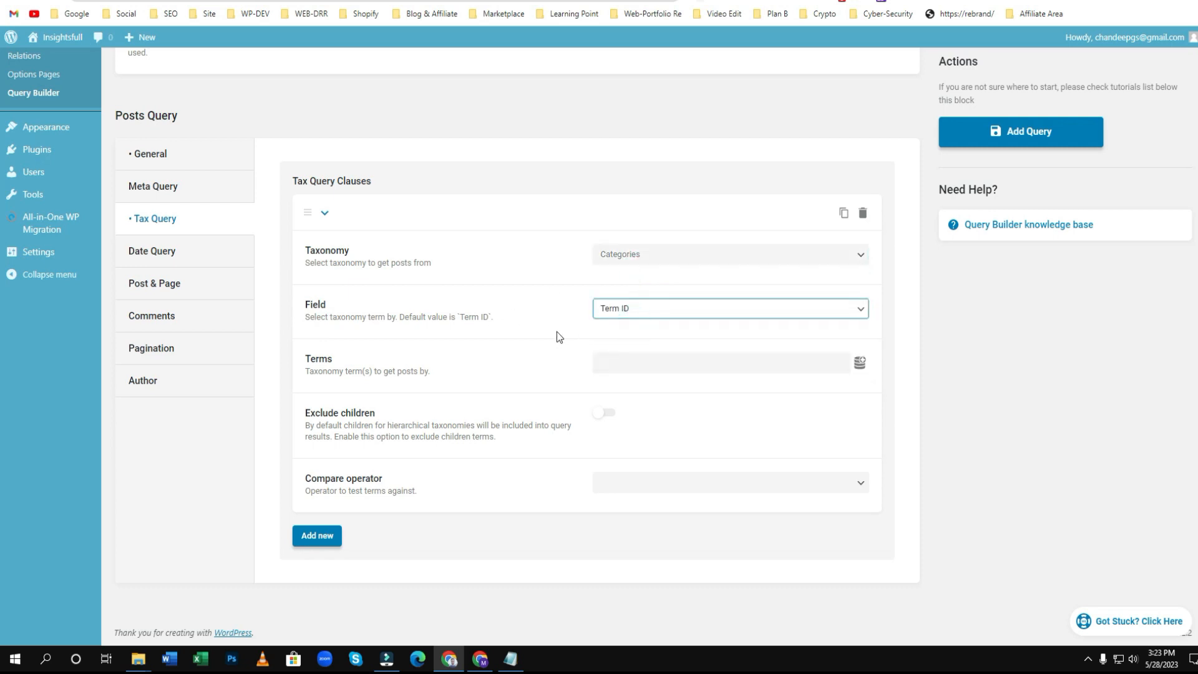
Set the tax clause's terms to the dynamic value Current categories.
click(668, 369)
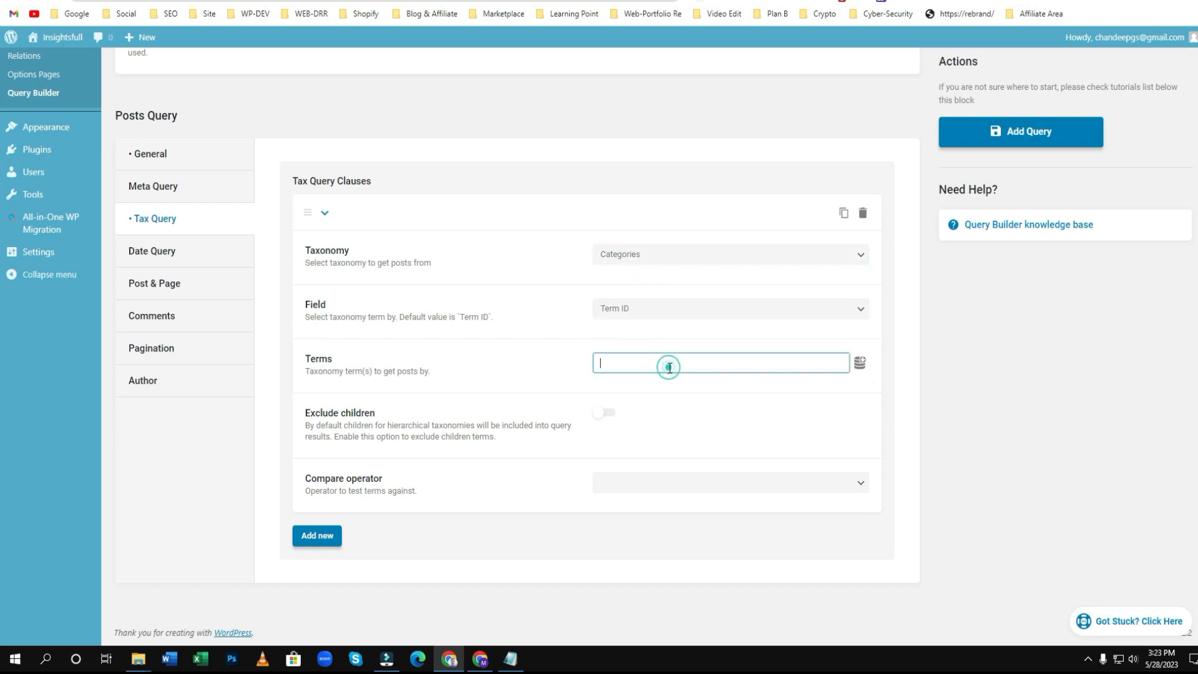
click(863, 366)
click(665, 425)
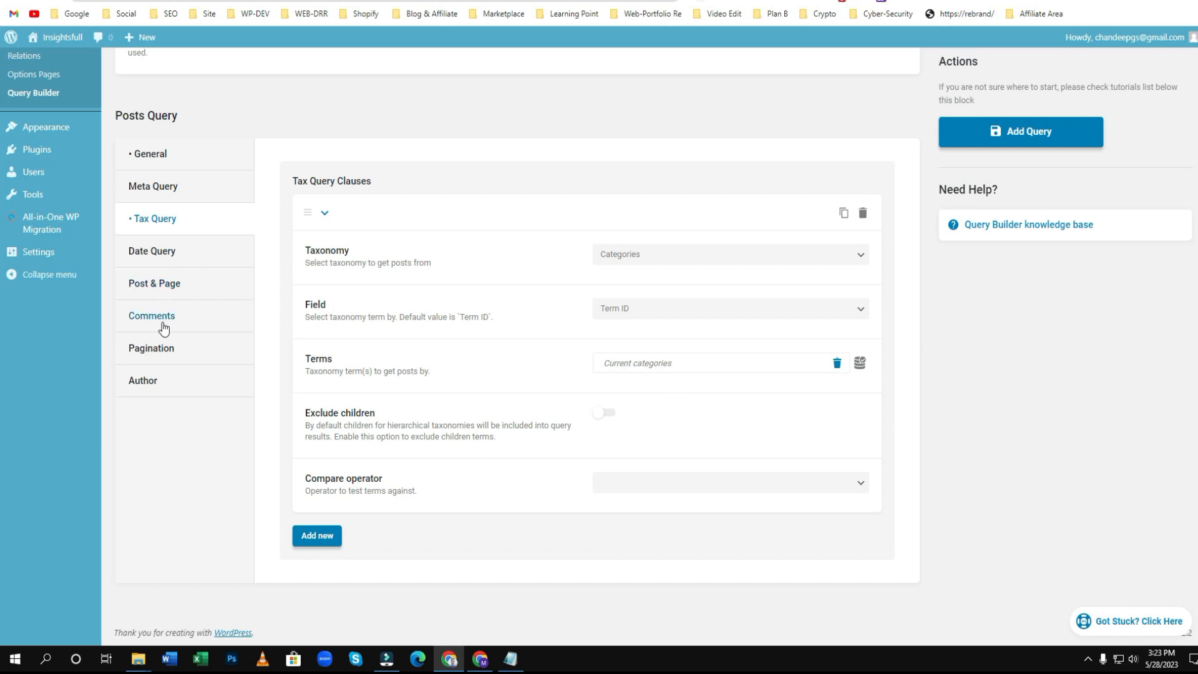
In the pagination settings, set Posts Per Page to 2 and enable Ignore Sticky Posts.
click(163, 356)
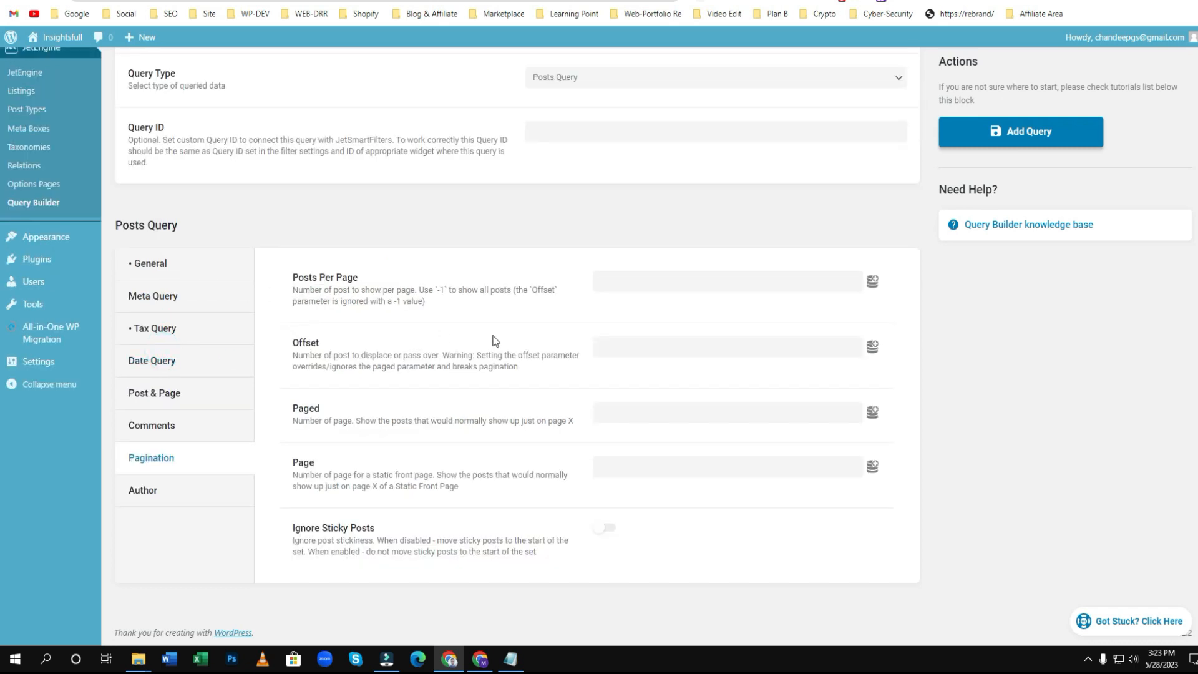
click(653, 287)
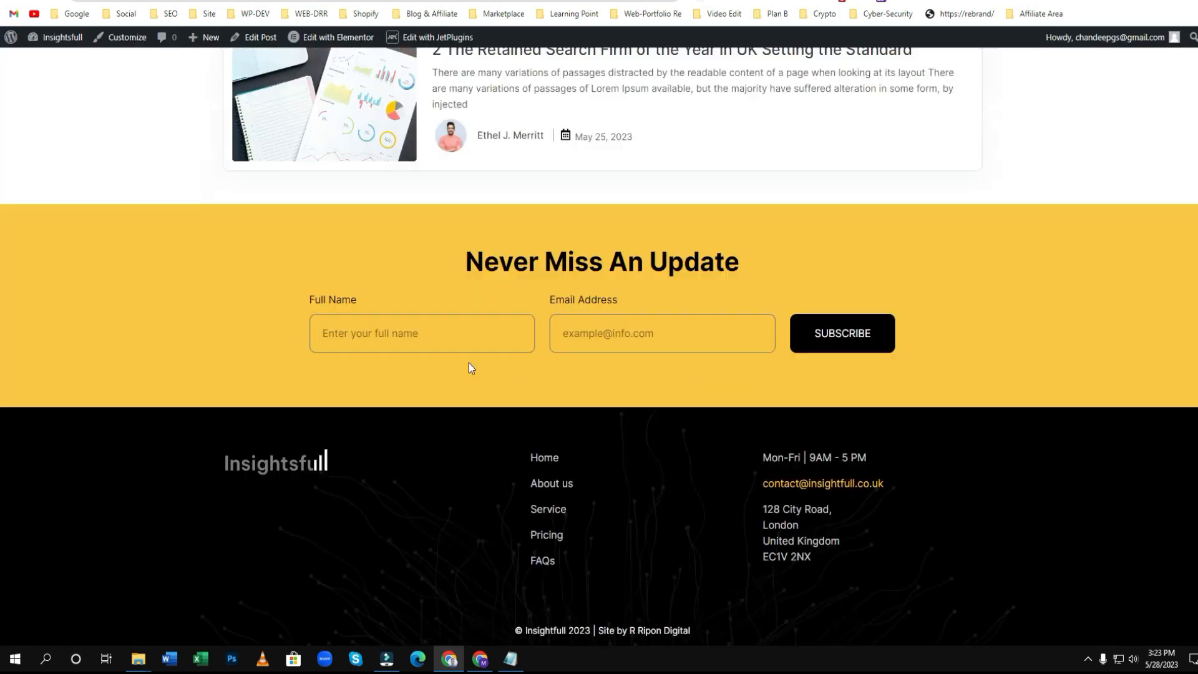
scroll(469, 363, up, 5)
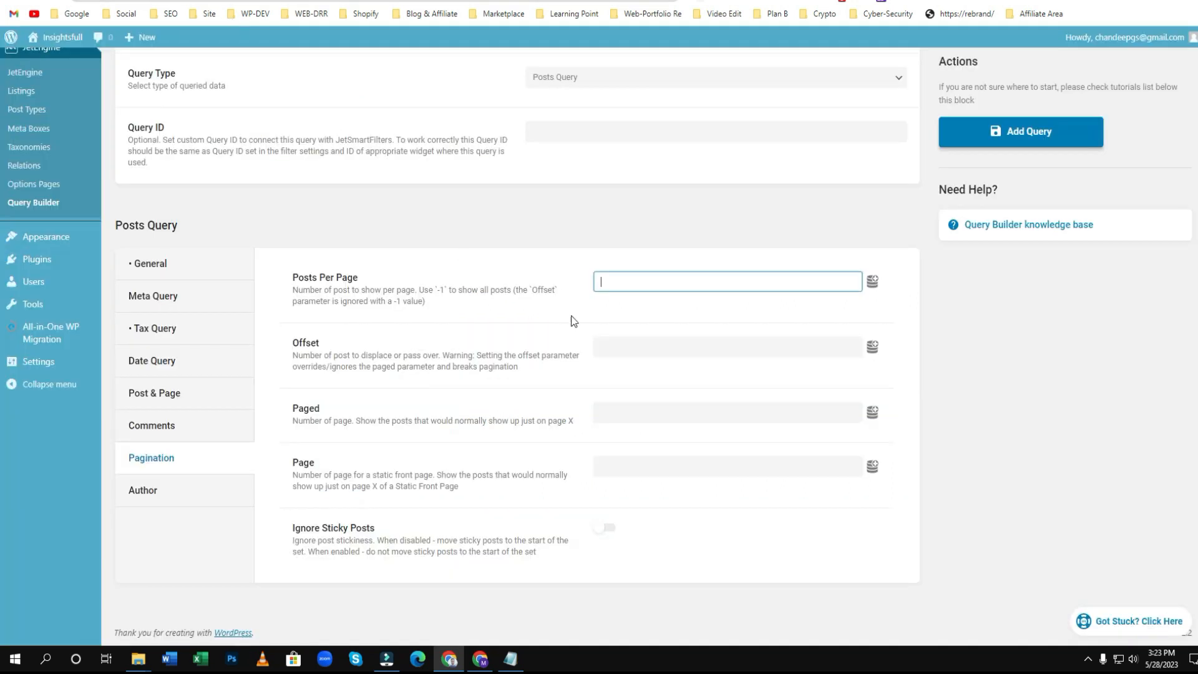
text(2)
click(512, 253)
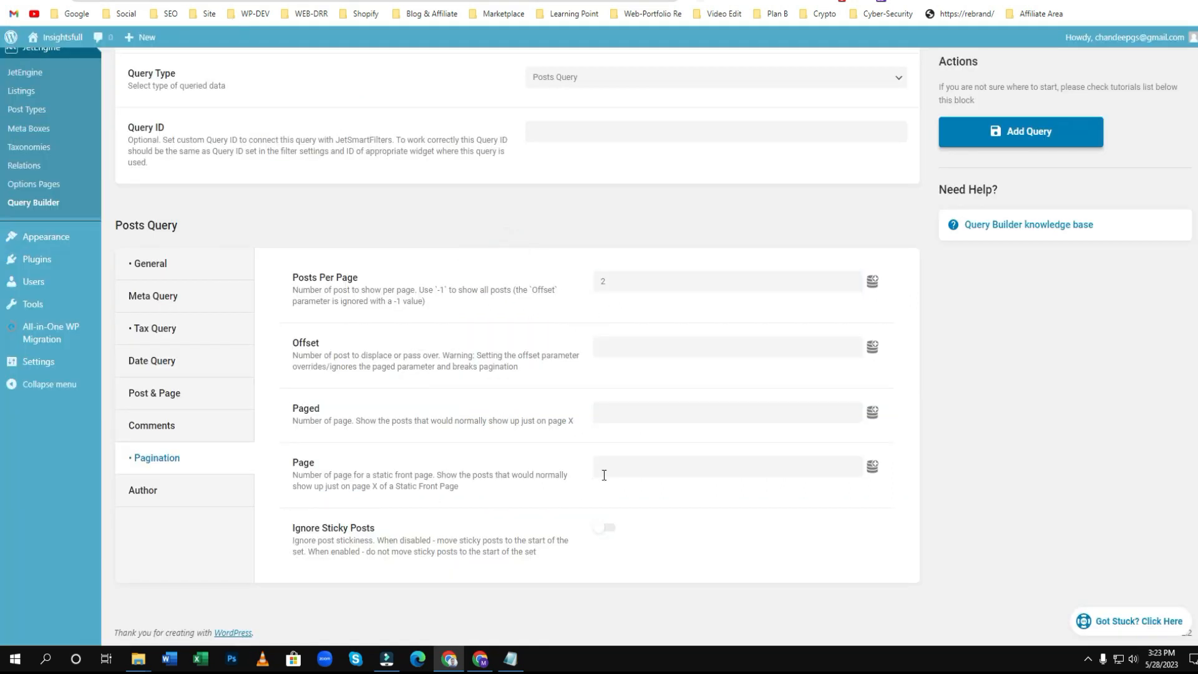
click(601, 535)
Save the new query and check in the Queries List that it is listed beside the existing related-articles query.
scroll(647, 481, up, 2)
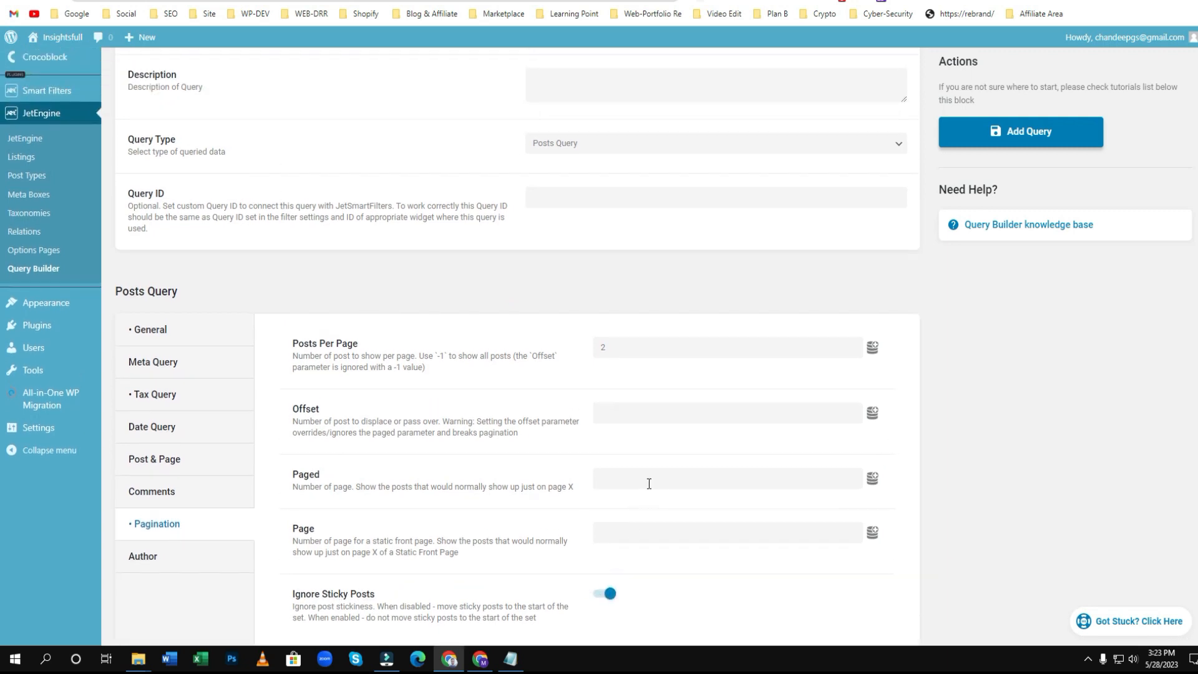
scroll(364, 489, down, 2)
scroll(776, 460, up, 4)
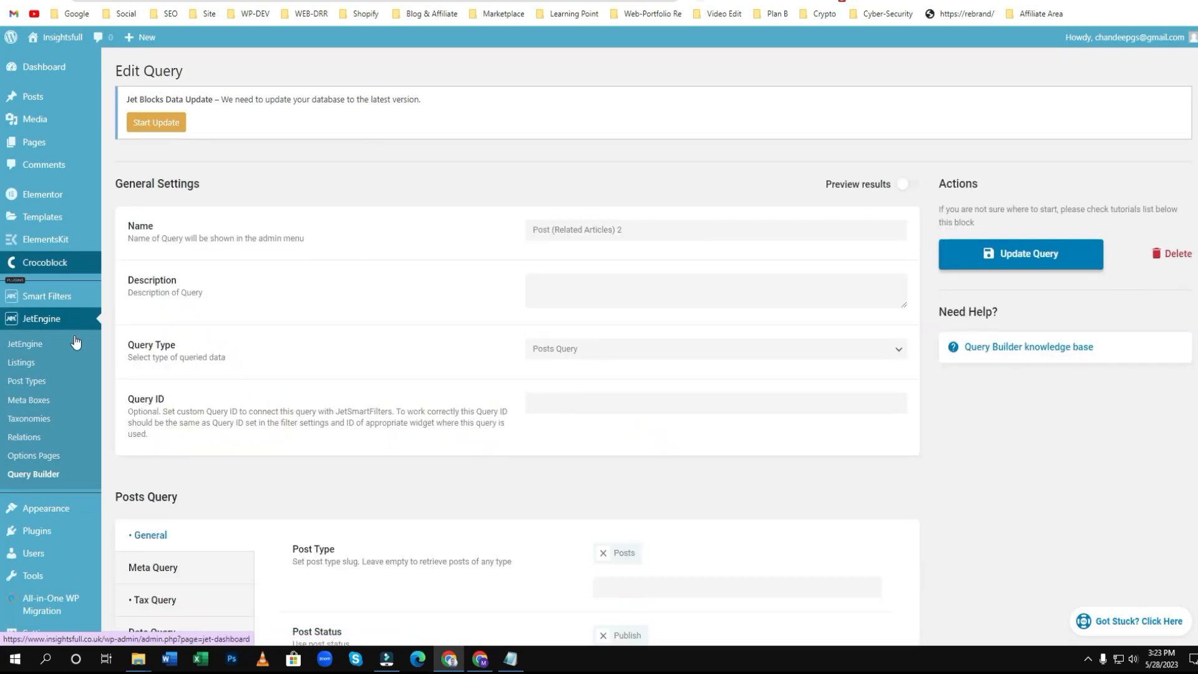
click(39, 475)
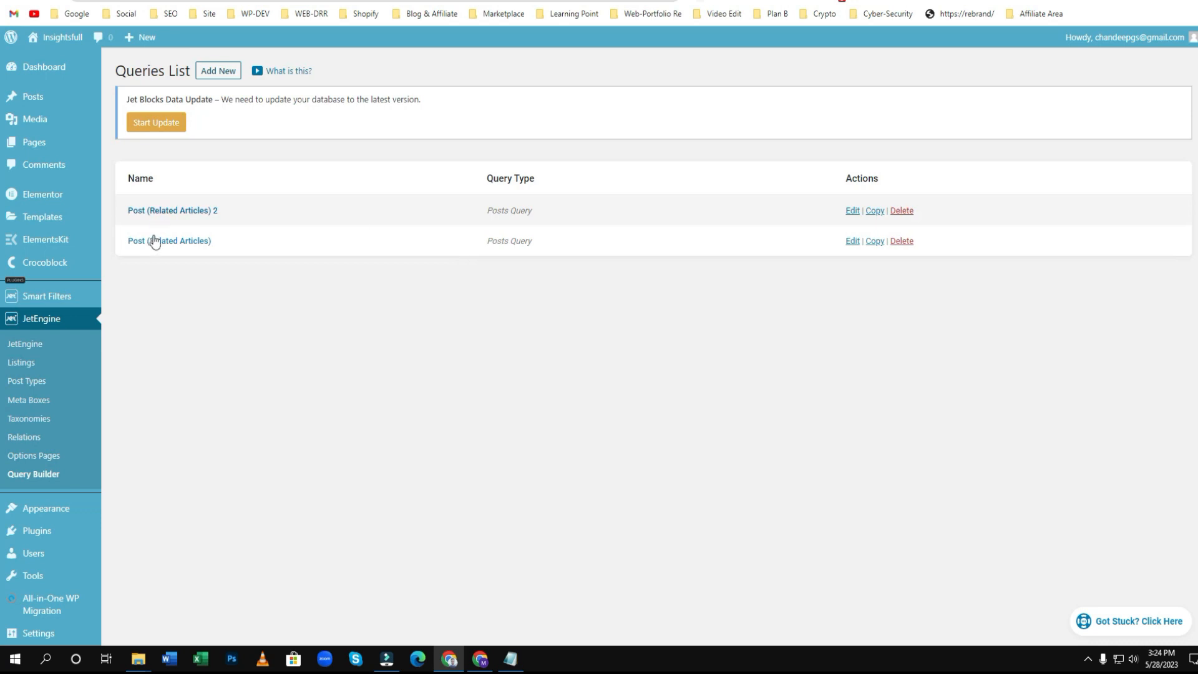
drag(234, 249, 139, 242)
drag(236, 212, 132, 212)
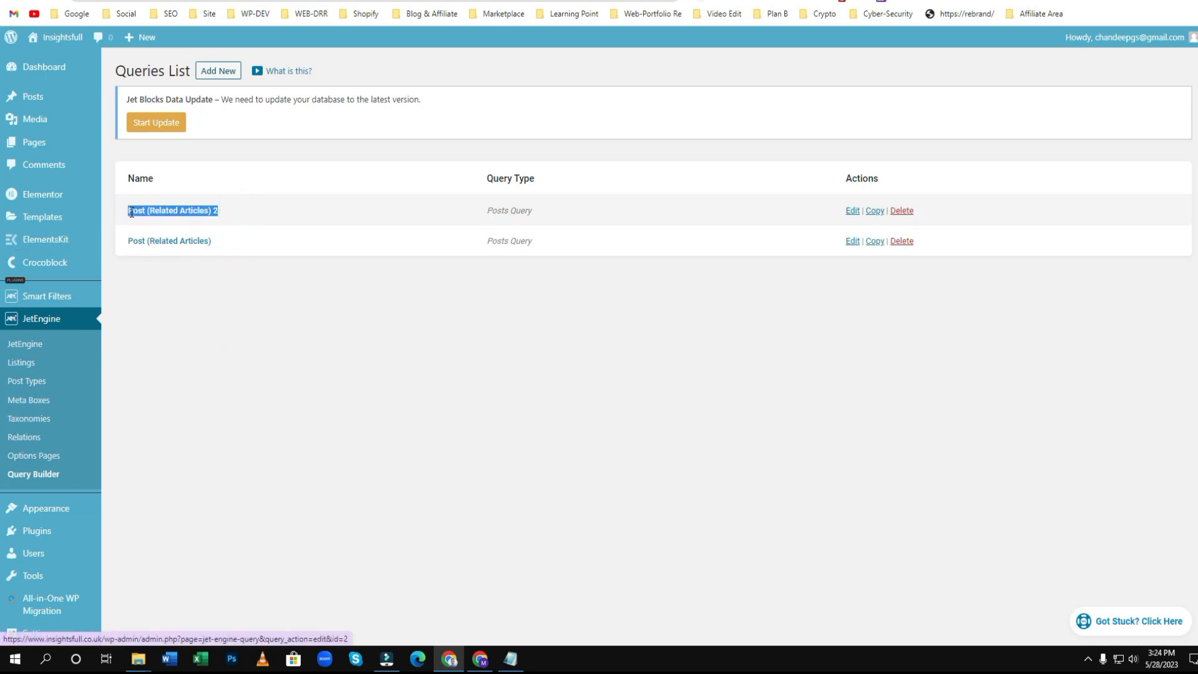
click(301, 377)
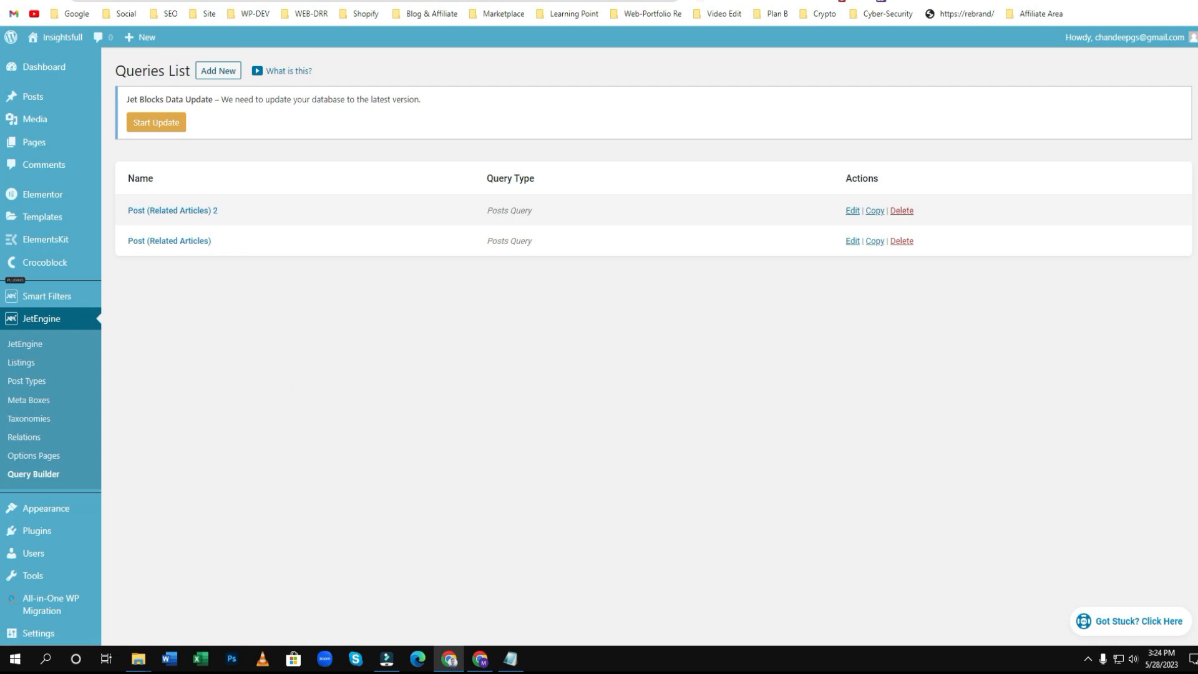
Look over the published single post page from its Related Post section up to the header.
click(400, 0)
scroll(588, 318, down, 4)
scroll(589, 319, up, 4)
scroll(446, 310, up, 1)
scroll(445, 310, up, 10)
scroll(908, 433, up, 8)
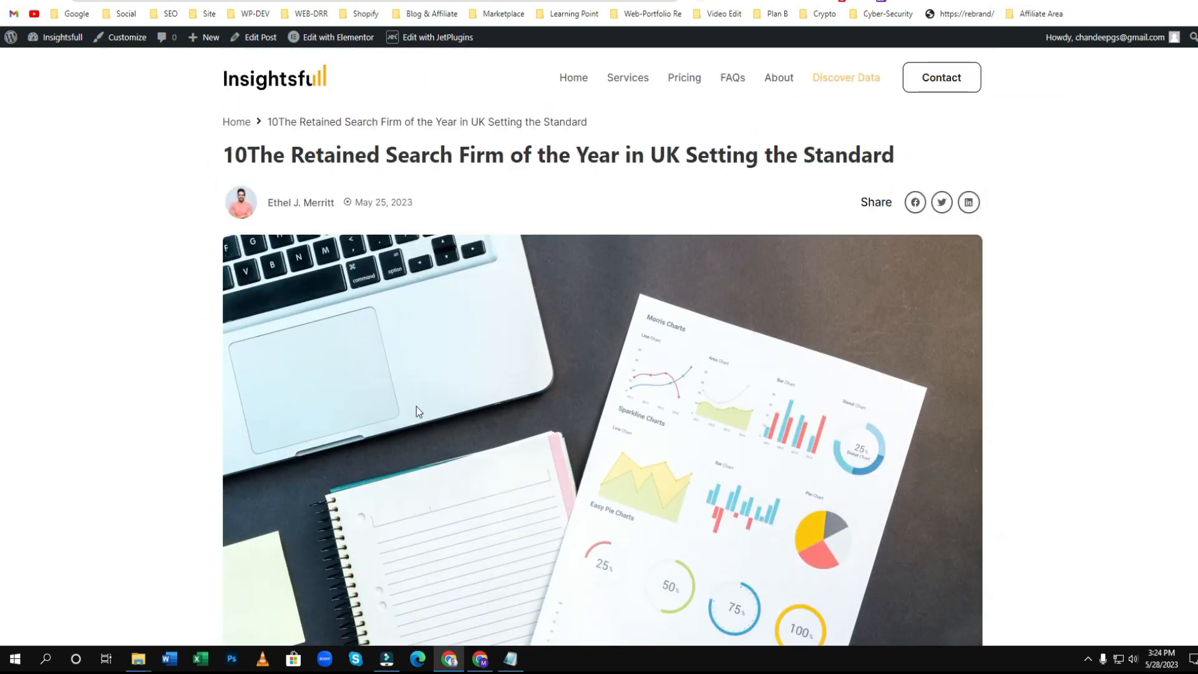
mouse_move(313, 42)
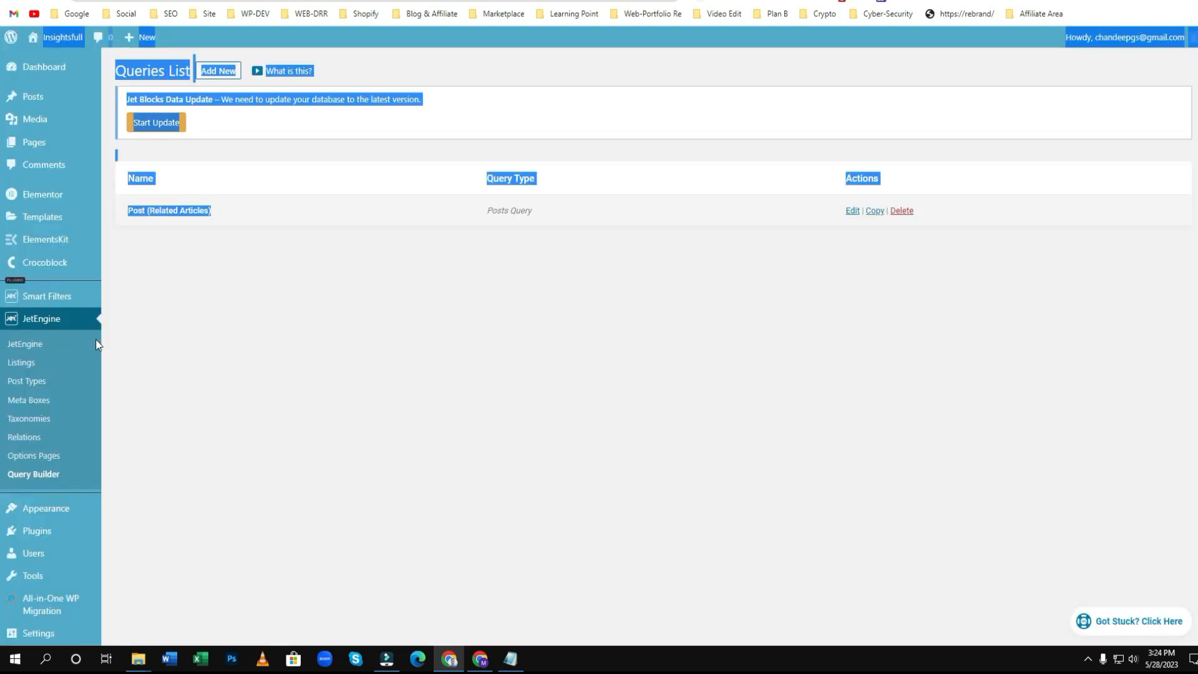
List all saved Elementor templates and open the Single Post Template for editing with Elementor.
click(124, 219)
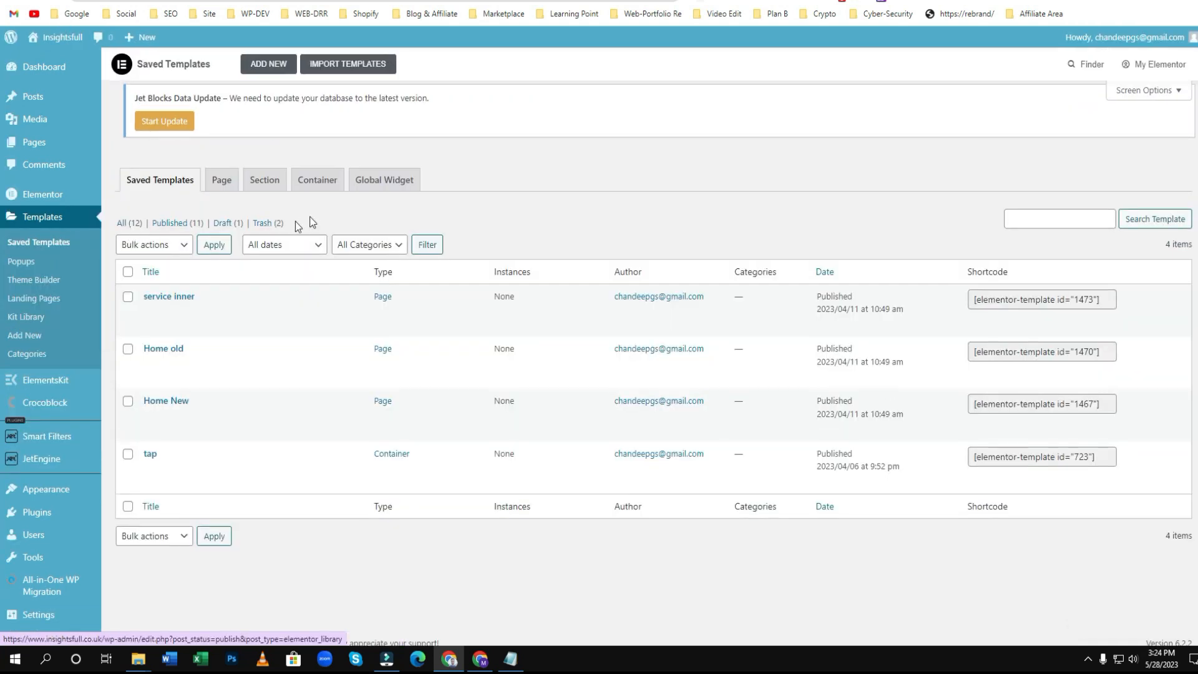
click(130, 238)
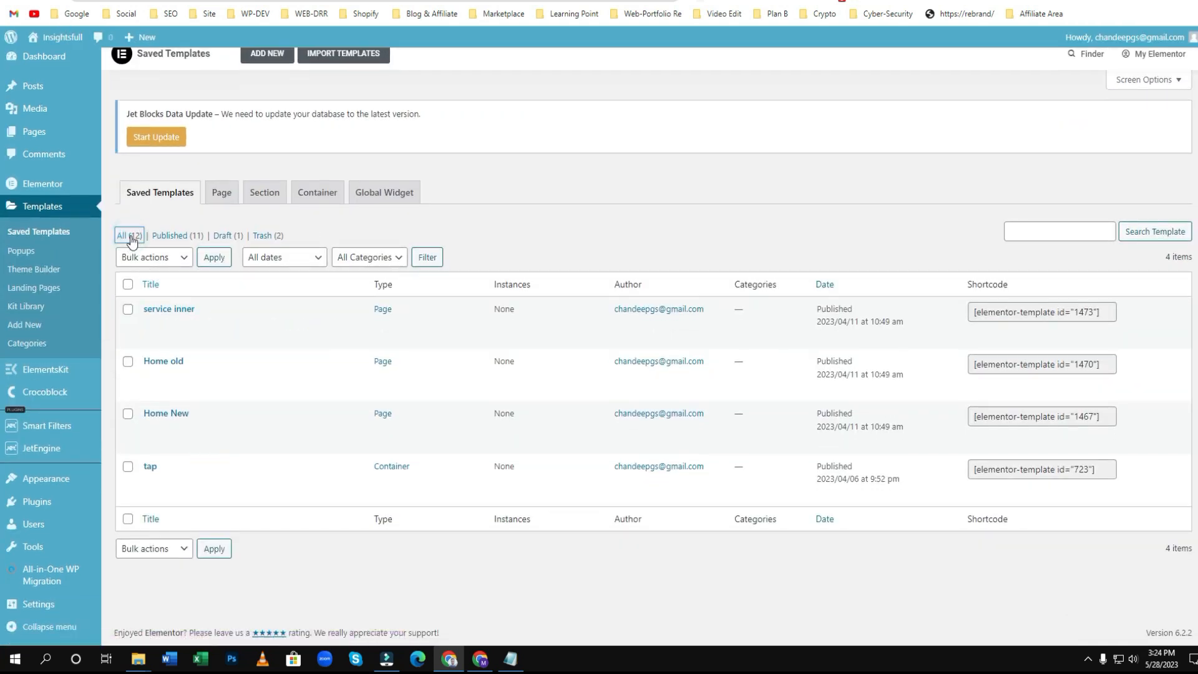
scroll(340, 343, down, 3)
scroll(341, 343, up, 1)
scroll(348, 402, up, 1)
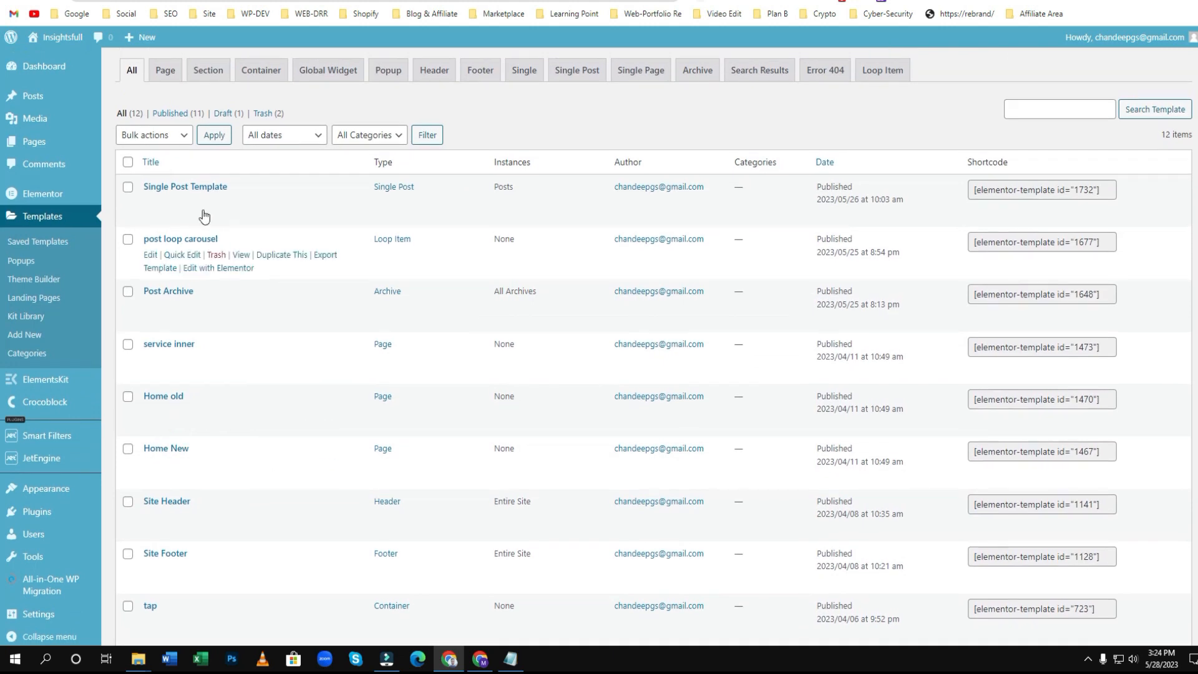
click(238, 223)
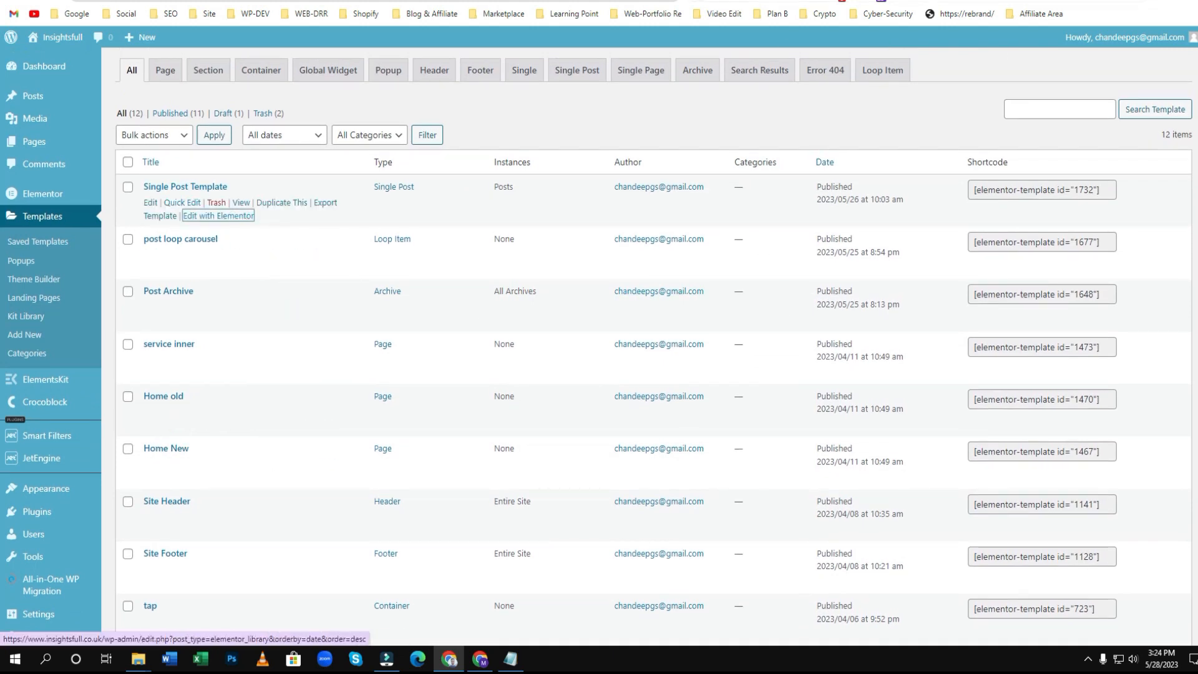
Check the live post's Related Post section and the "Post (Related Articles) 2" entry in the Queries List.
scroll(602, 374, down, 15)
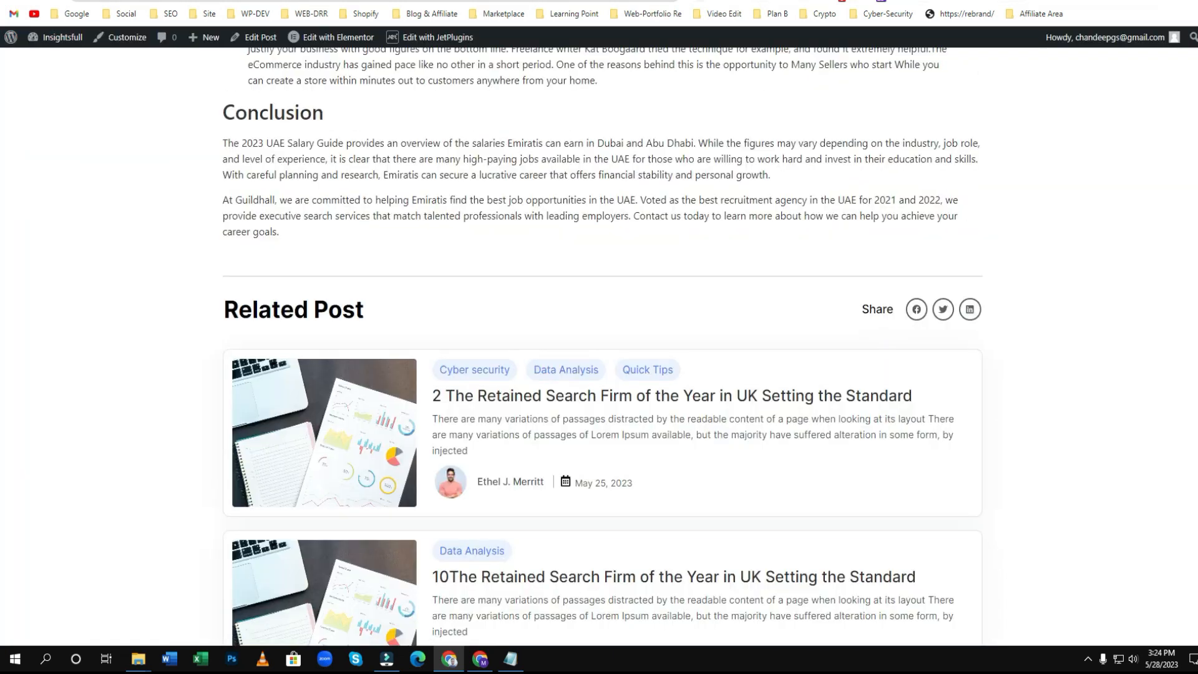
click(668, 66)
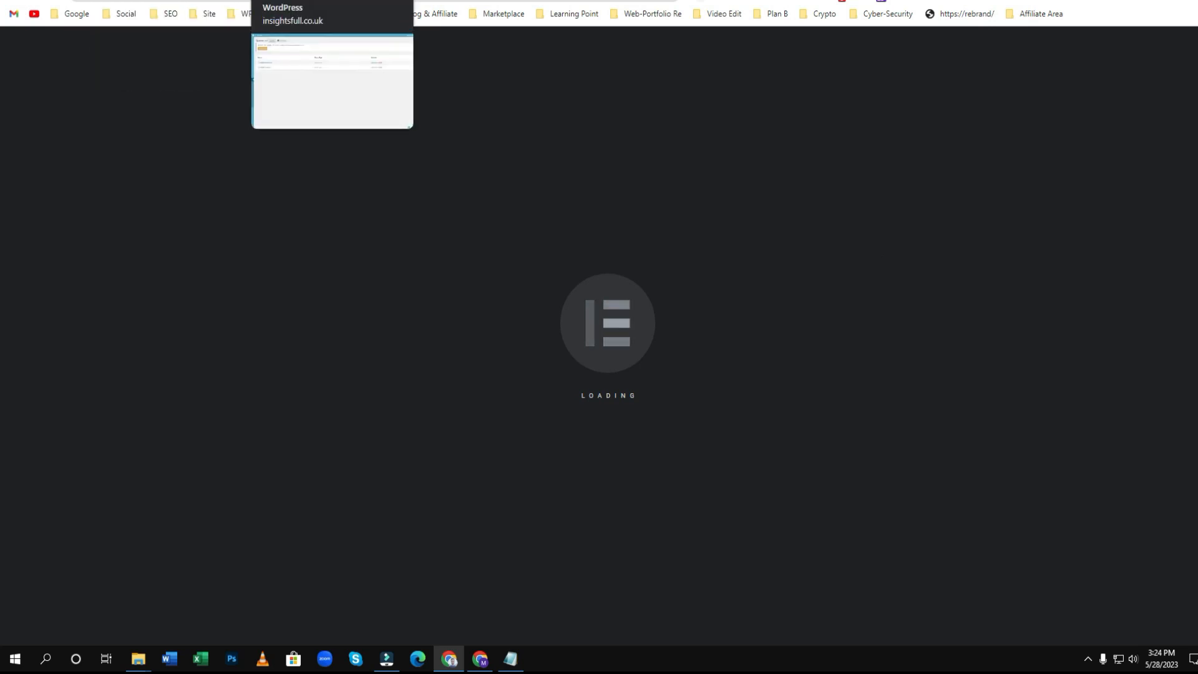
click(281, 0)
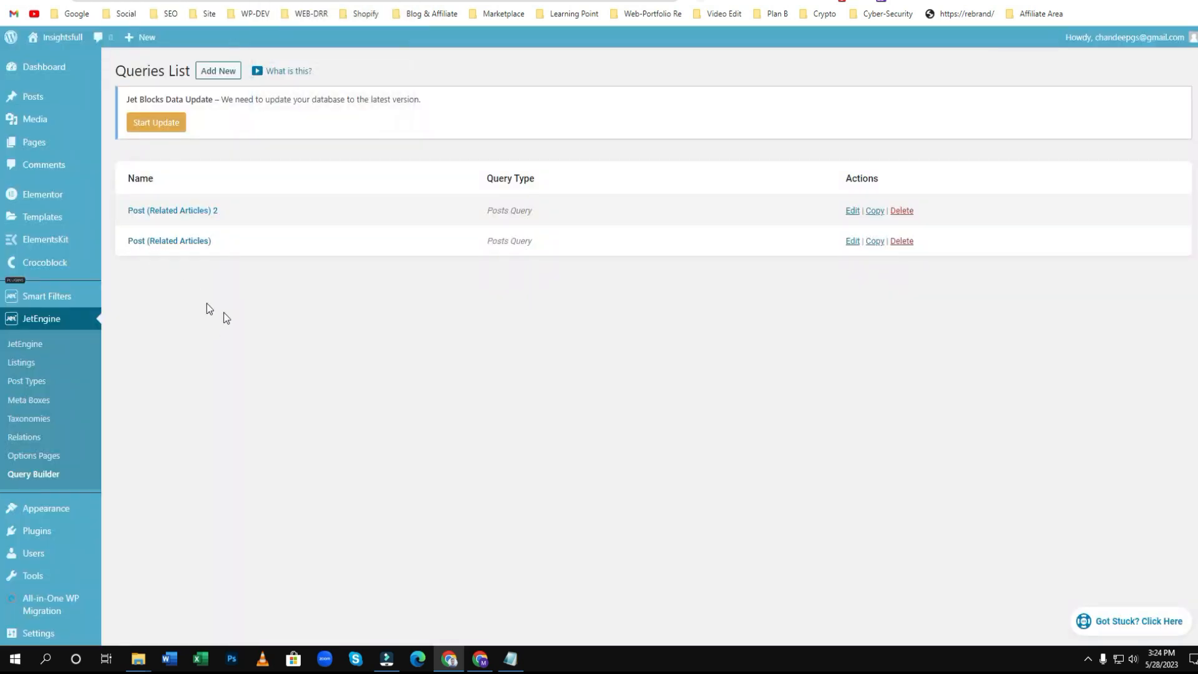
drag(238, 212, 131, 215)
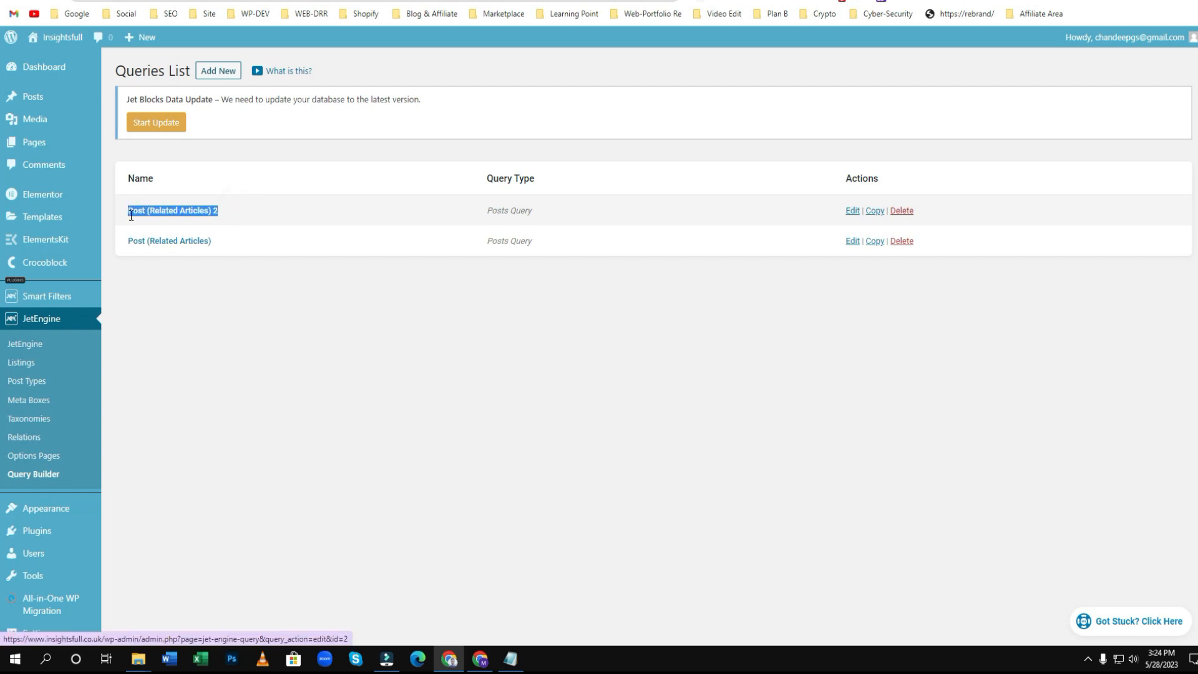
click(311, 385)
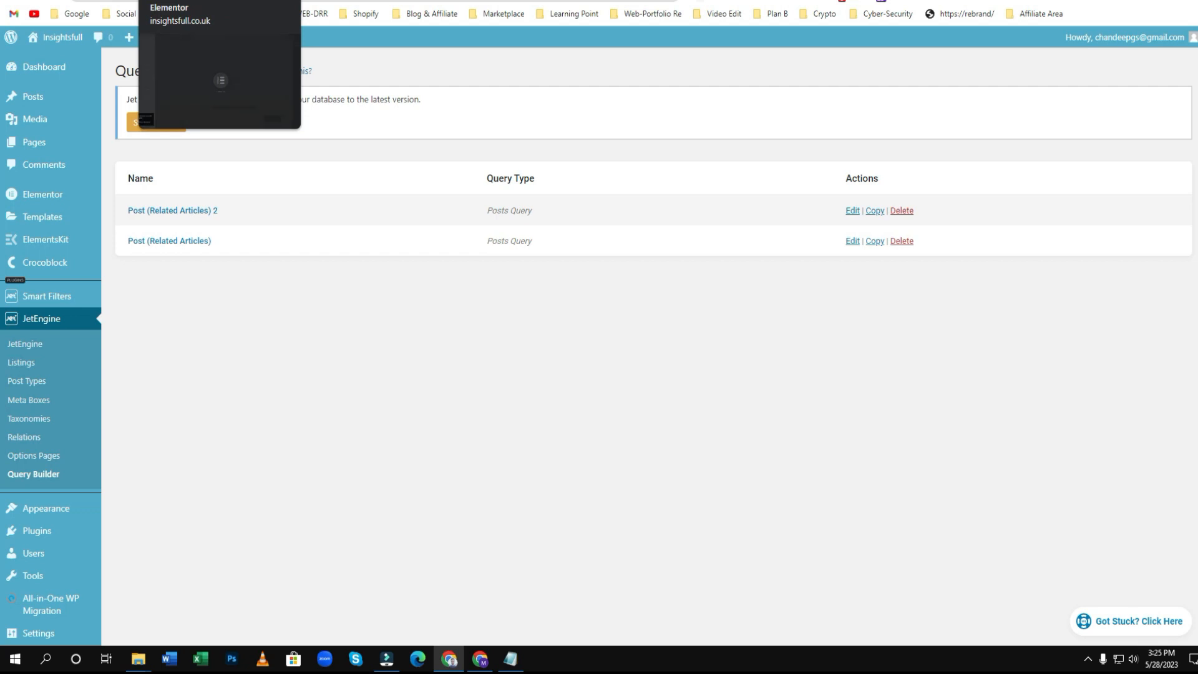
Return to the Single Post Template in the Elementor editor and locate the empty area below the Related Post heading.
click(211, 1)
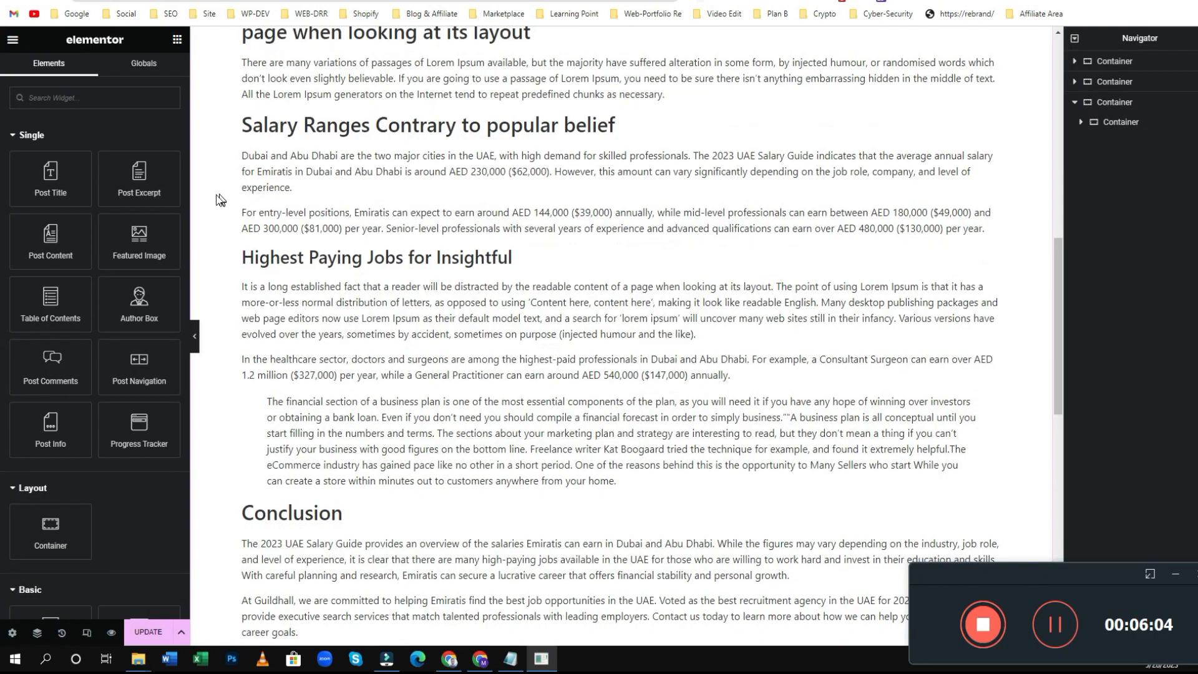
scroll(215, 201, up, 11)
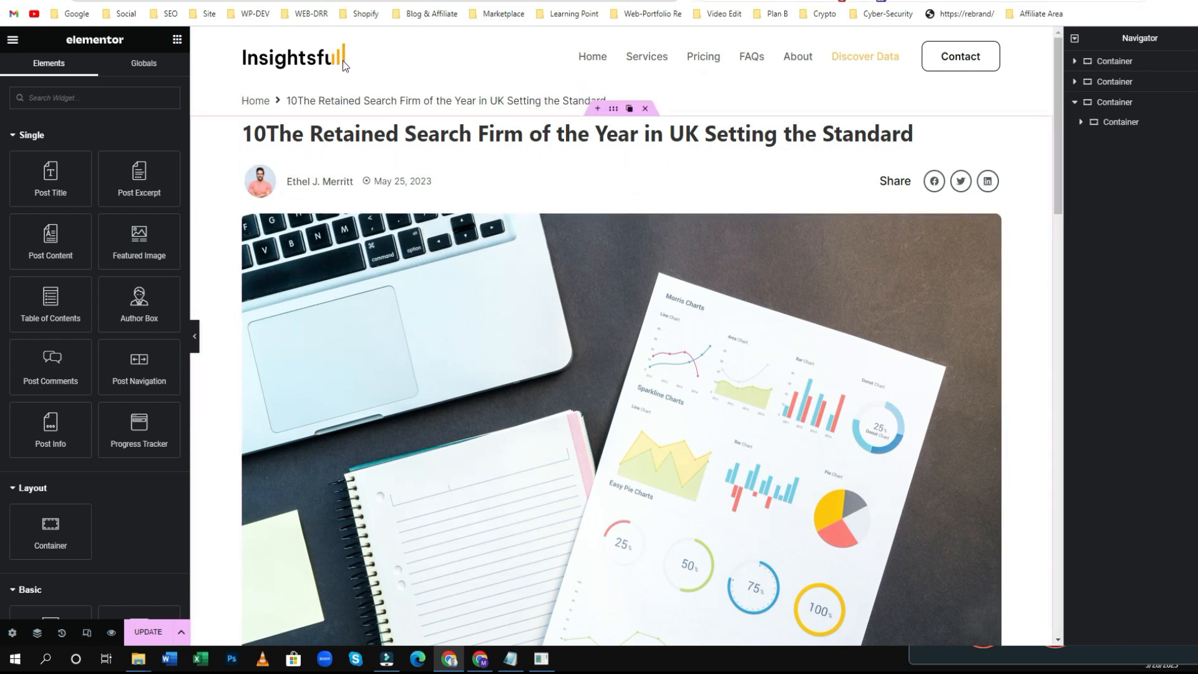
scroll(511, 310, down, 15)
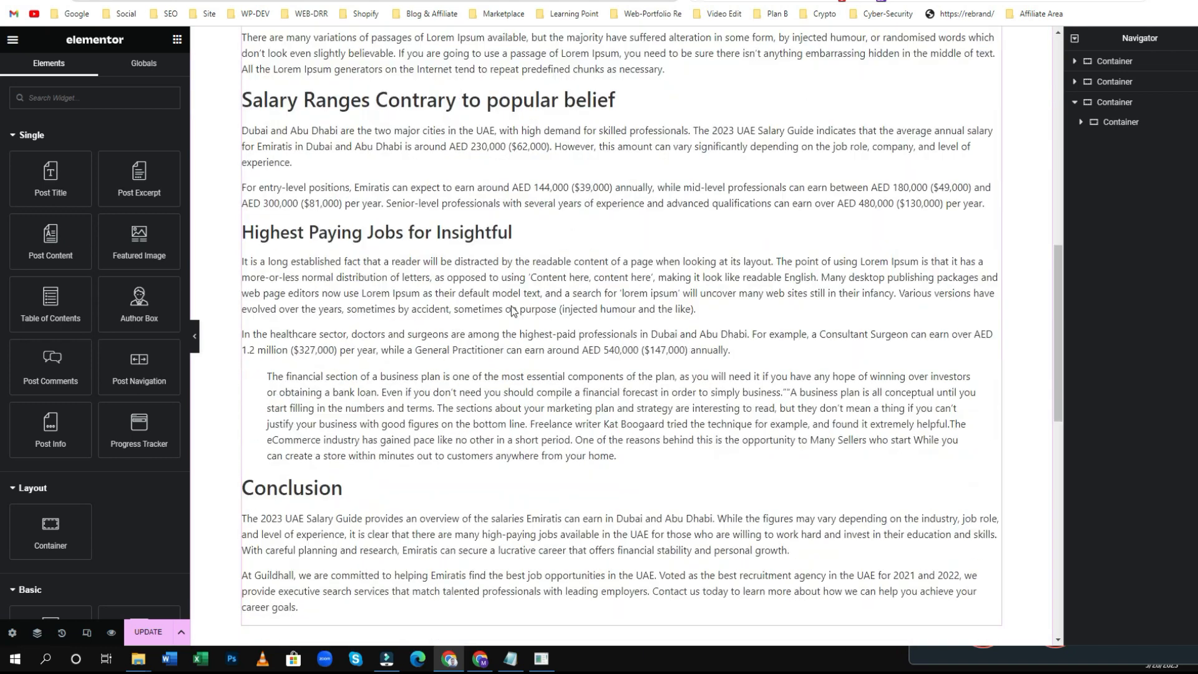
scroll(510, 306, down, 6)
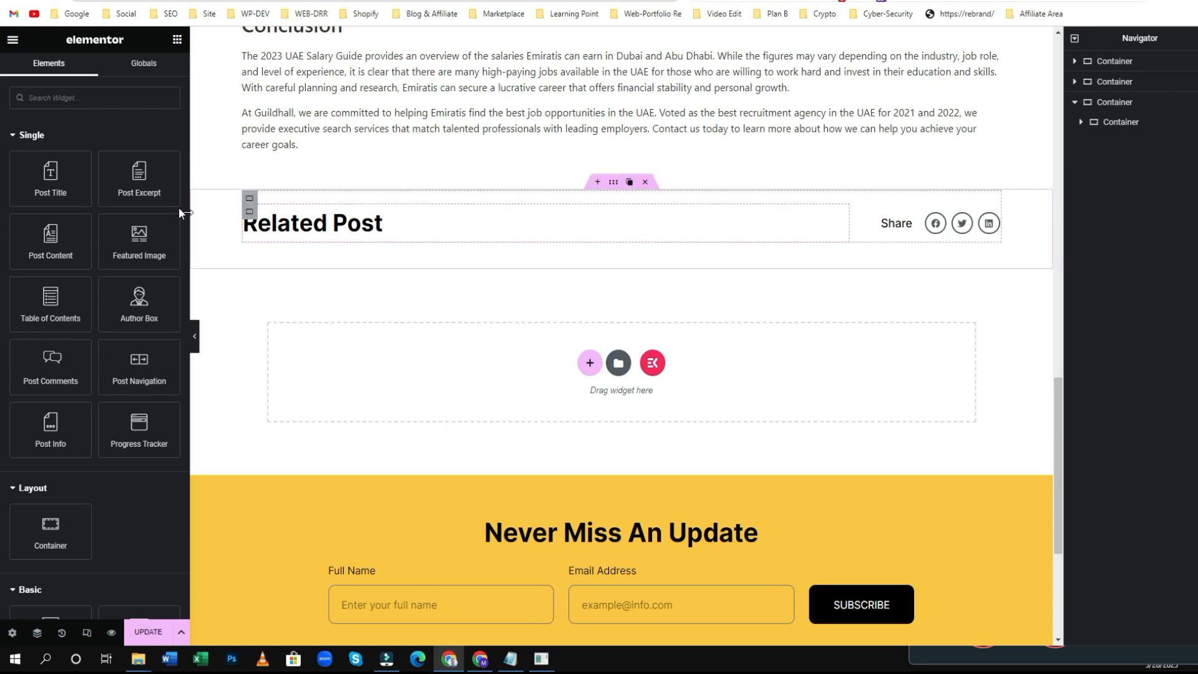
Add a single-column container below the Related Post section and place a Listing Grid widget in it.
click(98, 96)
text(lig)
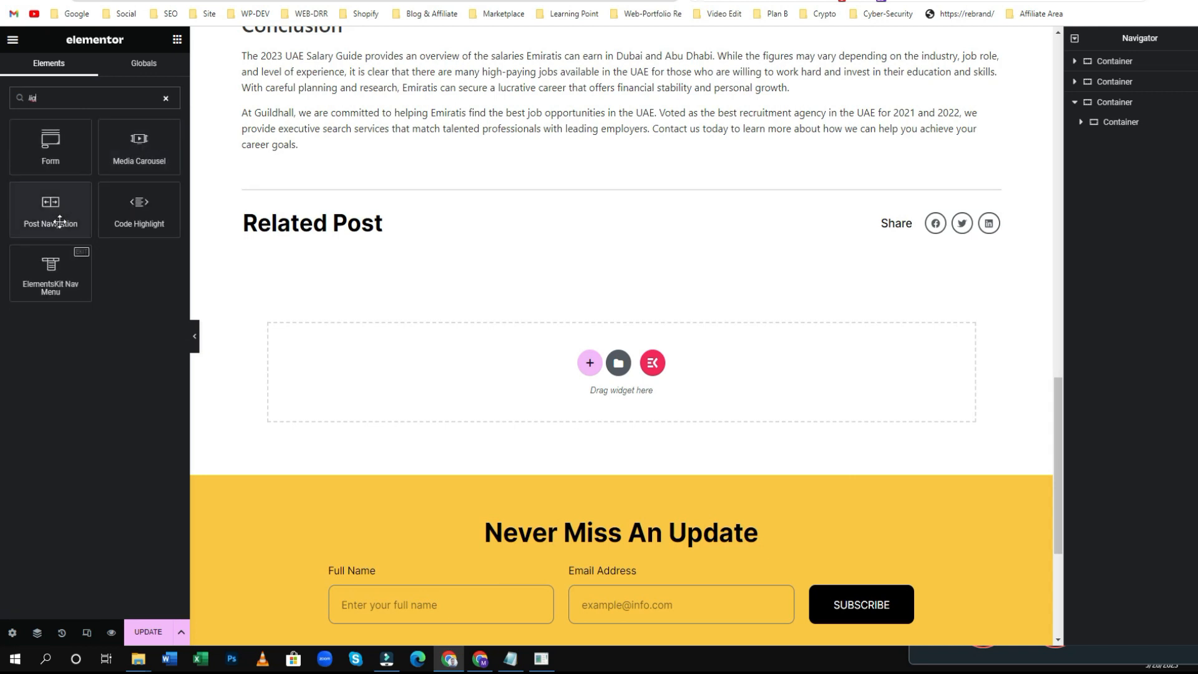
key(BackSpace)
key(BackSpace)
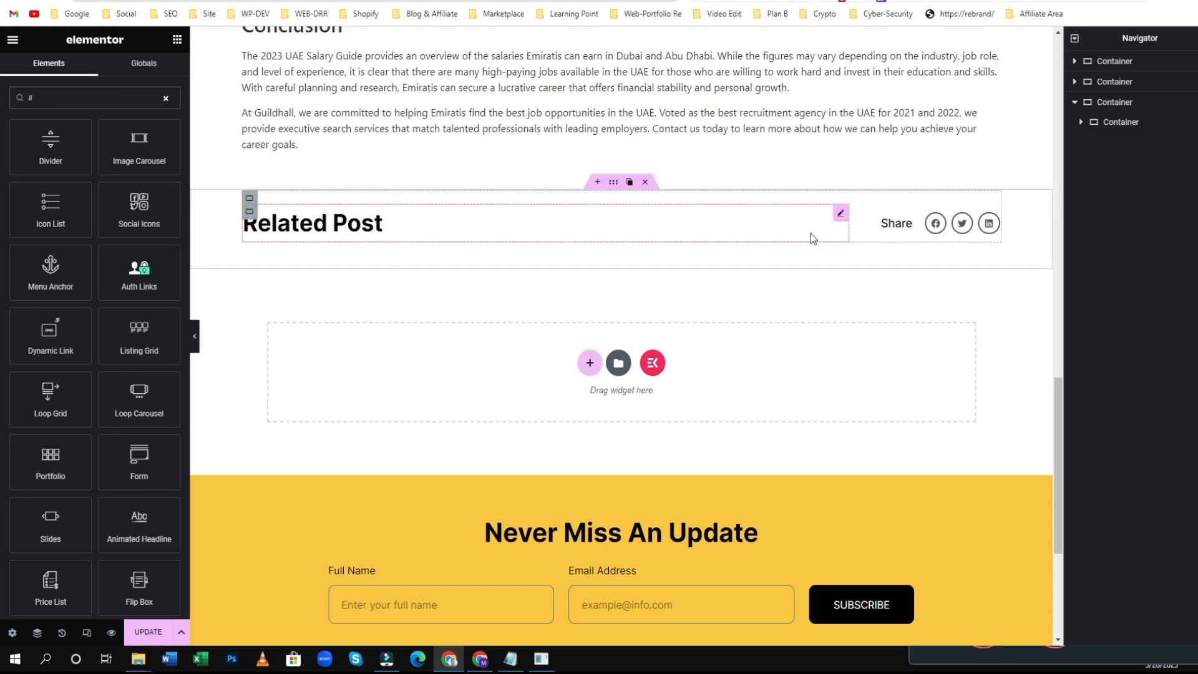
click(589, 363)
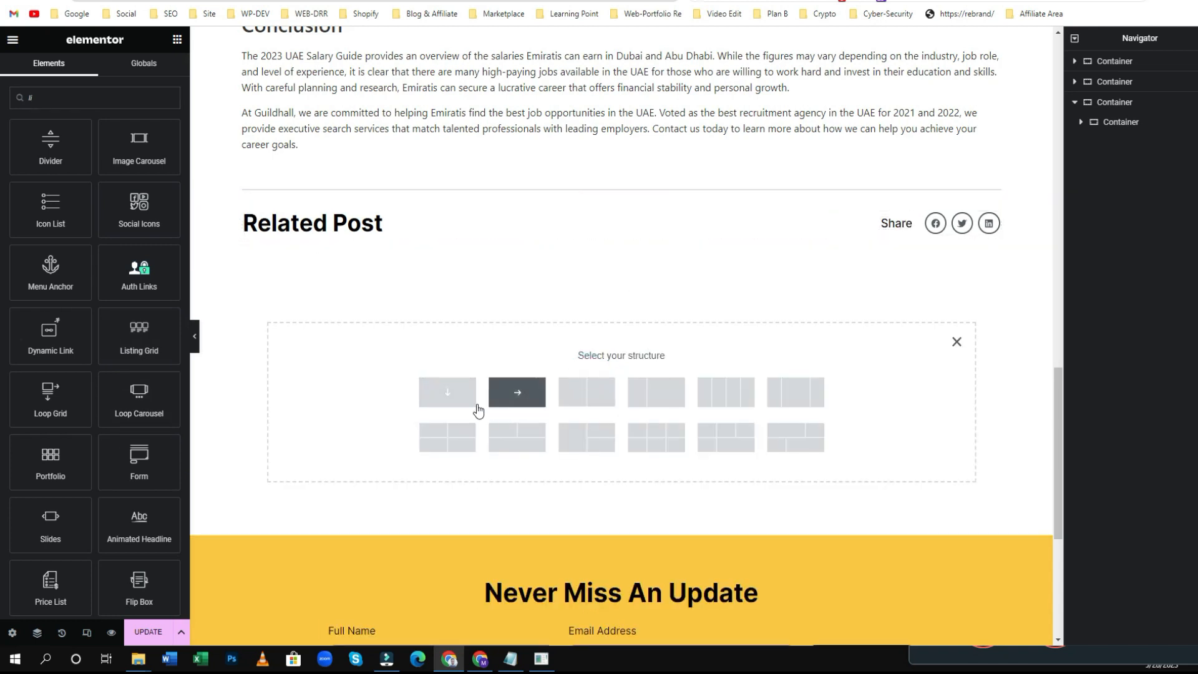
click(465, 399)
click(177, 40)
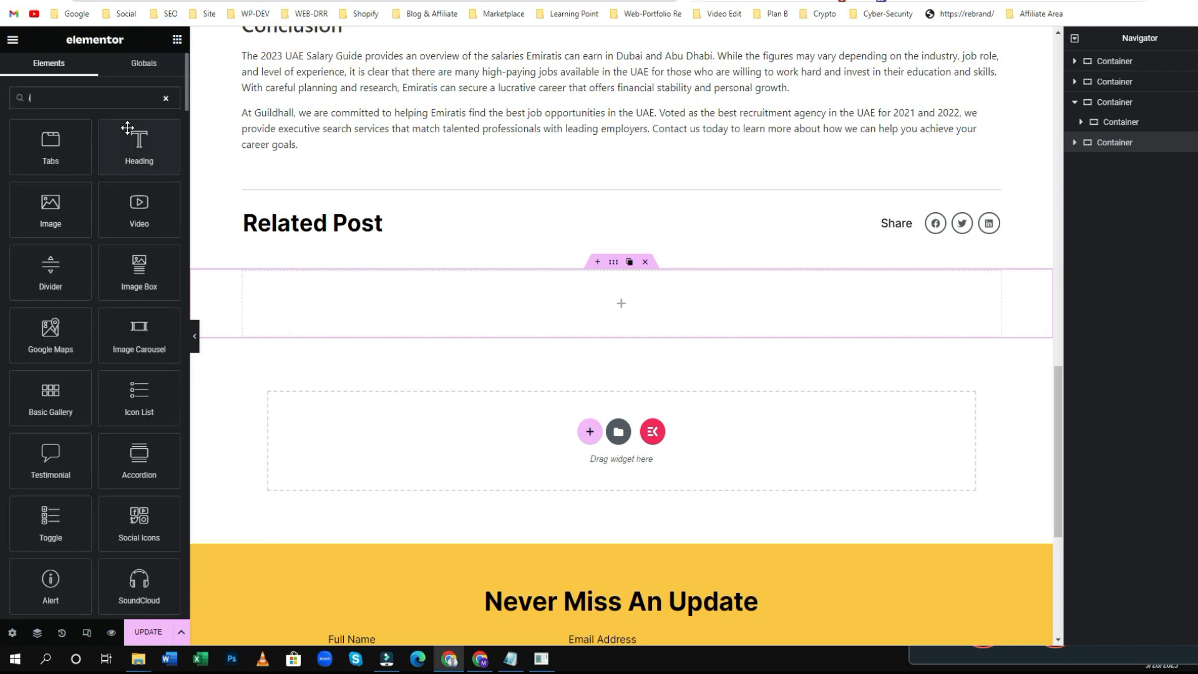
text(ig)
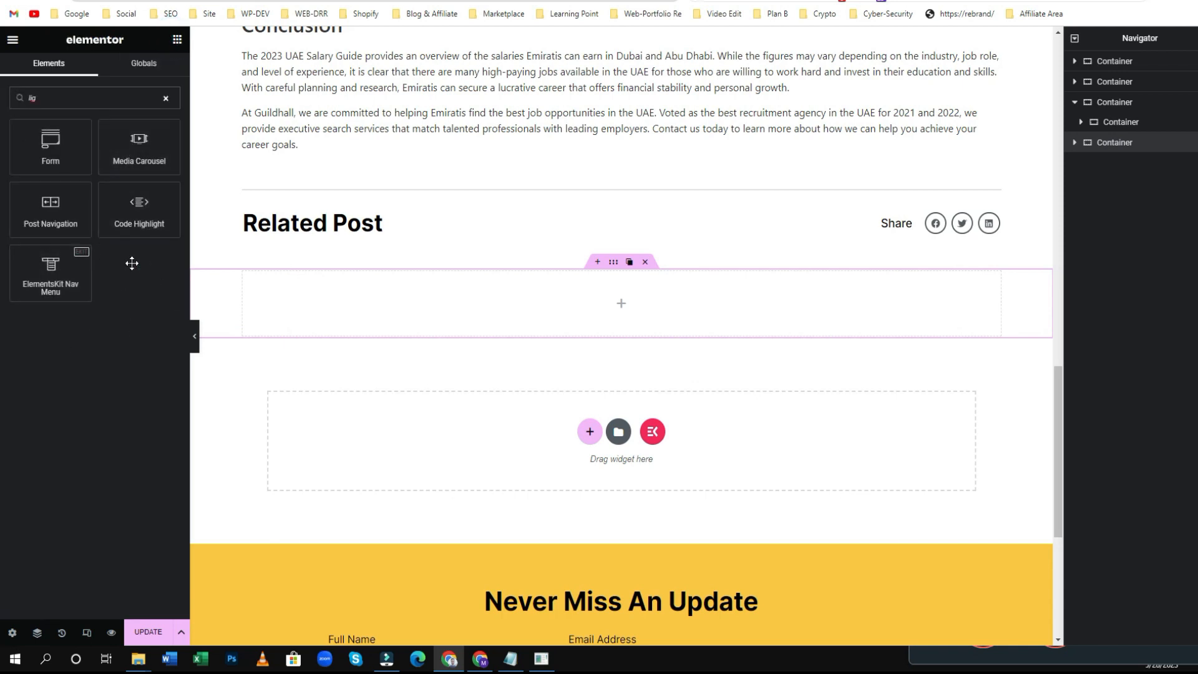
drag(158, 351, 663, 298)
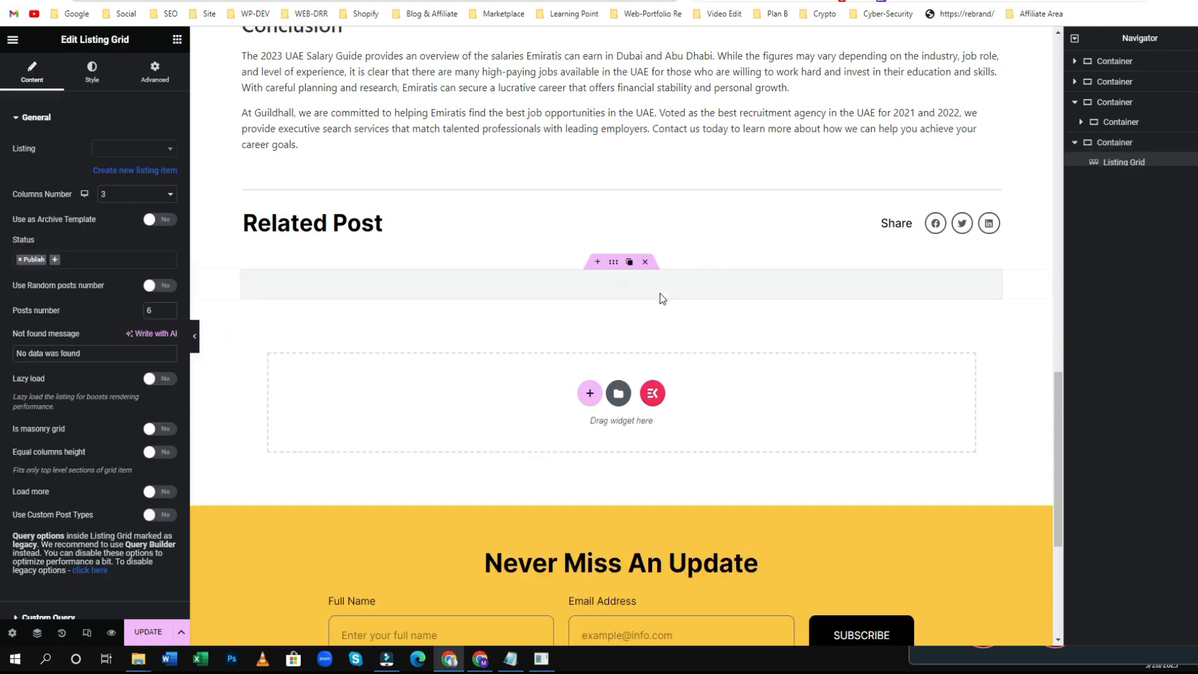
Copy the Listing Grid widget and paste it into the container that holds the Related Post heading.
right_click(1095, 164)
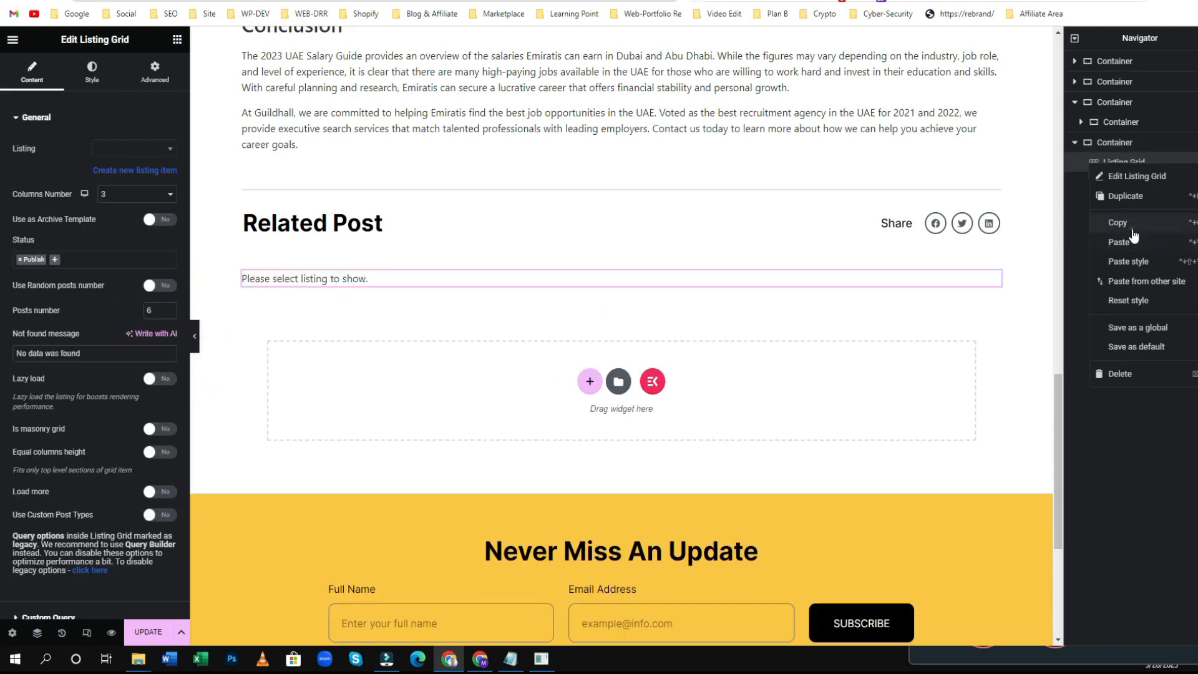
click(1133, 230)
click(1105, 100)
right_click(1106, 99)
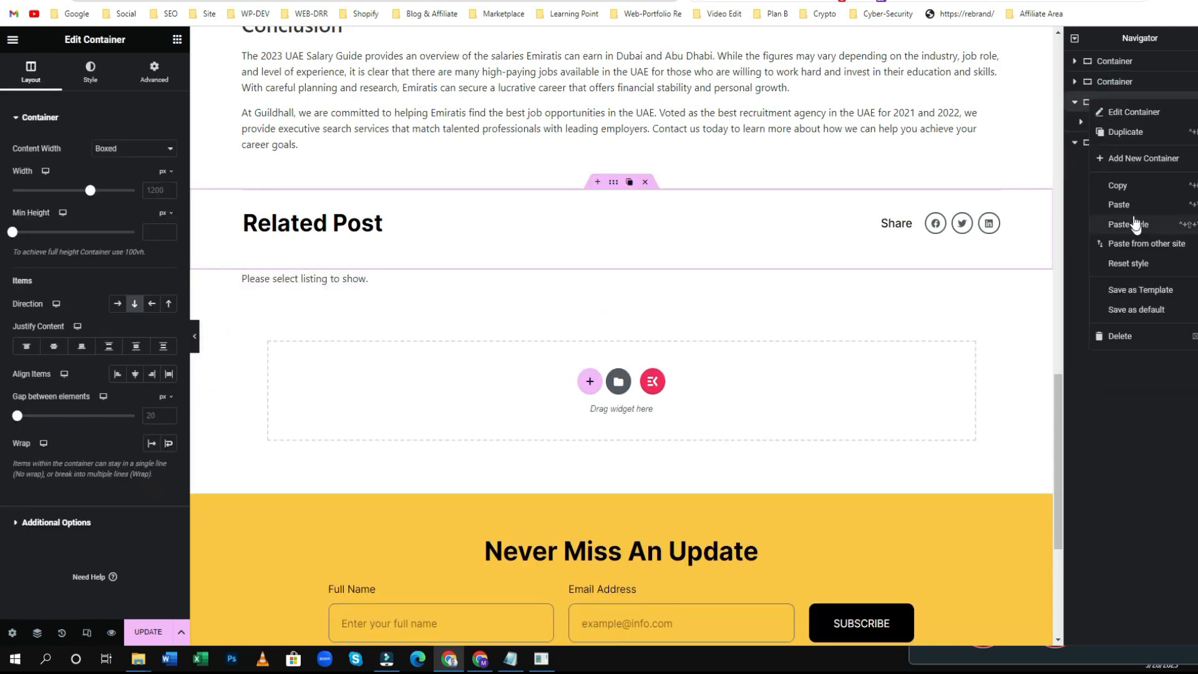
click(1121, 203)
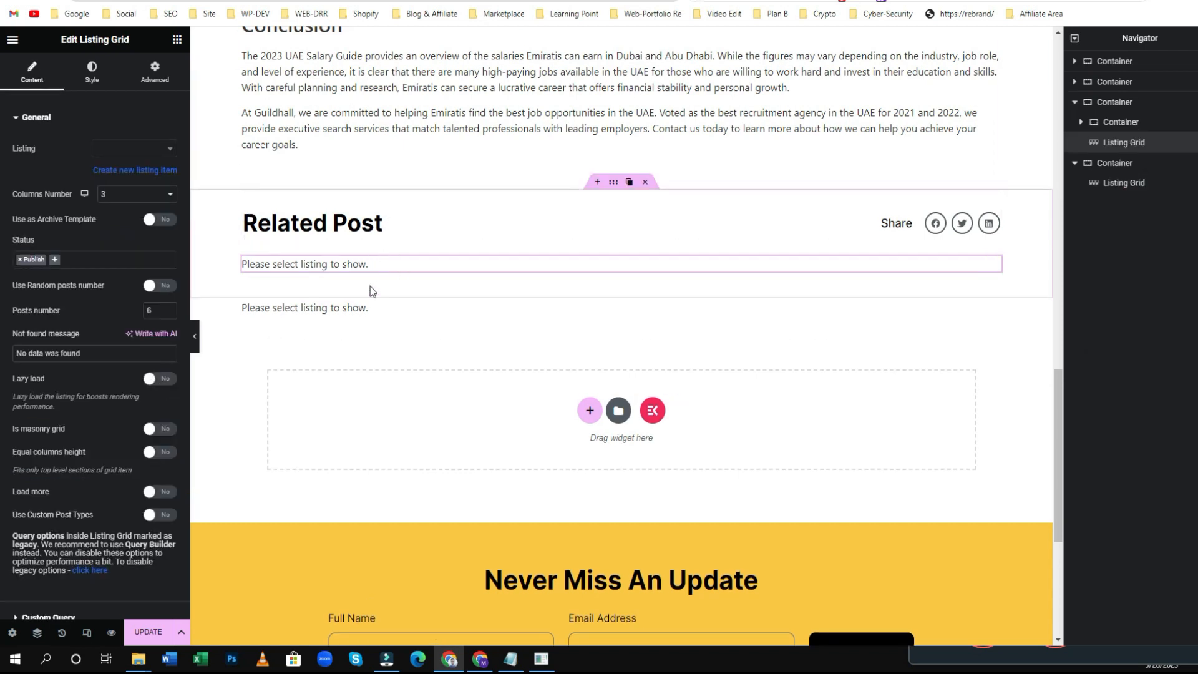
Delete the extra container with the original Listing Grid and expand the Related Post section's inner container in the structure.
click(1115, 163)
right_click(1114, 162)
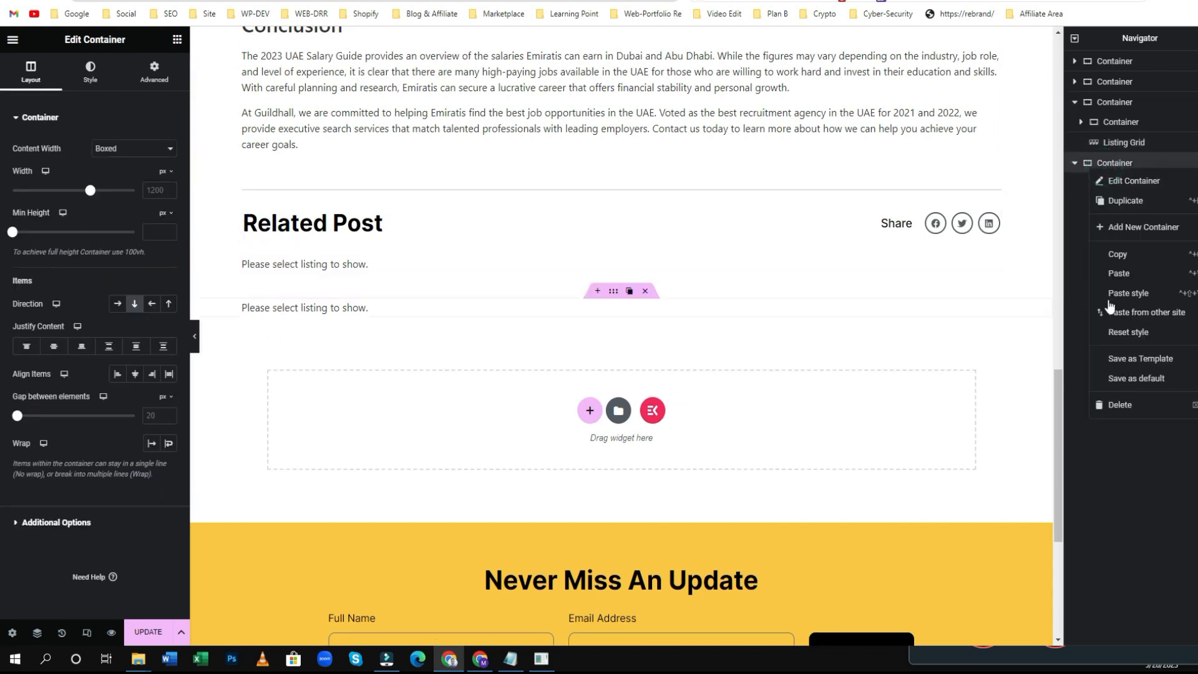
click(1120, 405)
click(1083, 124)
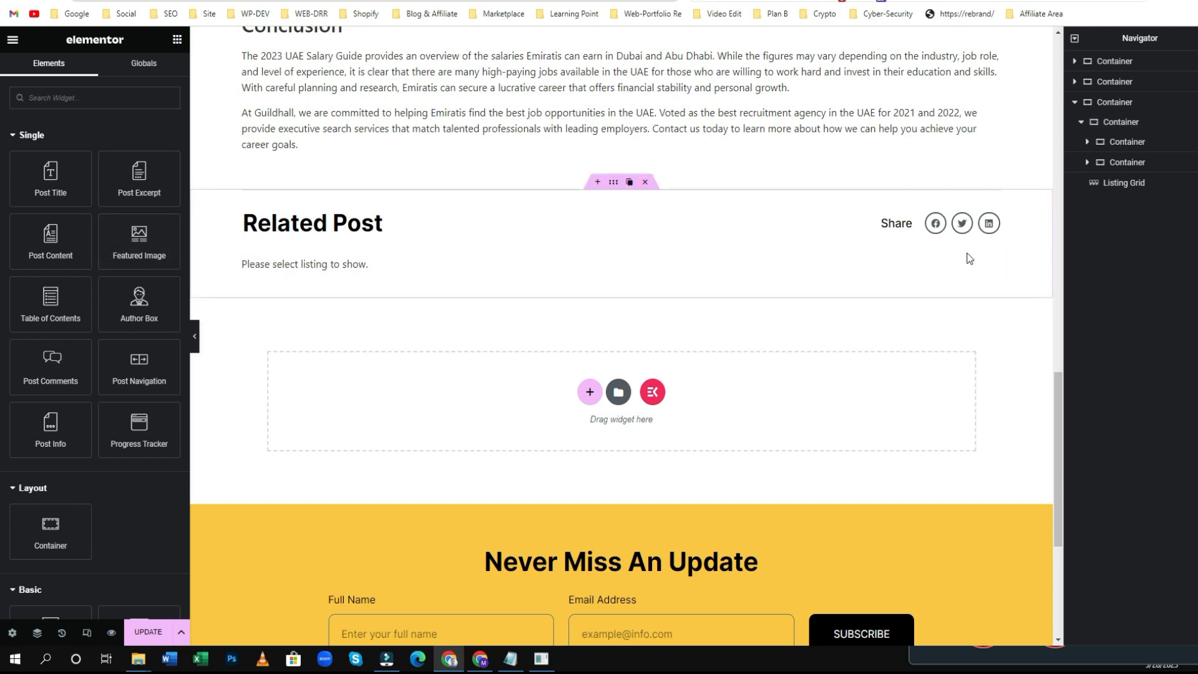
Assign the "post item" listing to the Listing Grid under the Related Post heading.
click(994, 264)
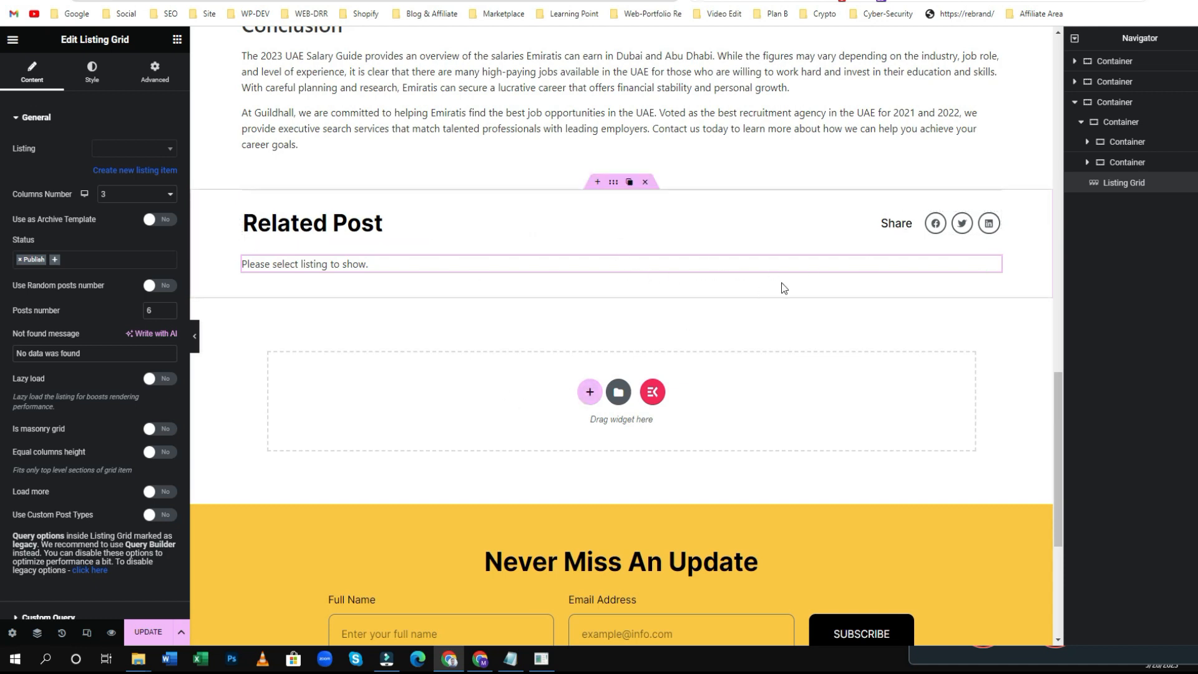
click(995, 266)
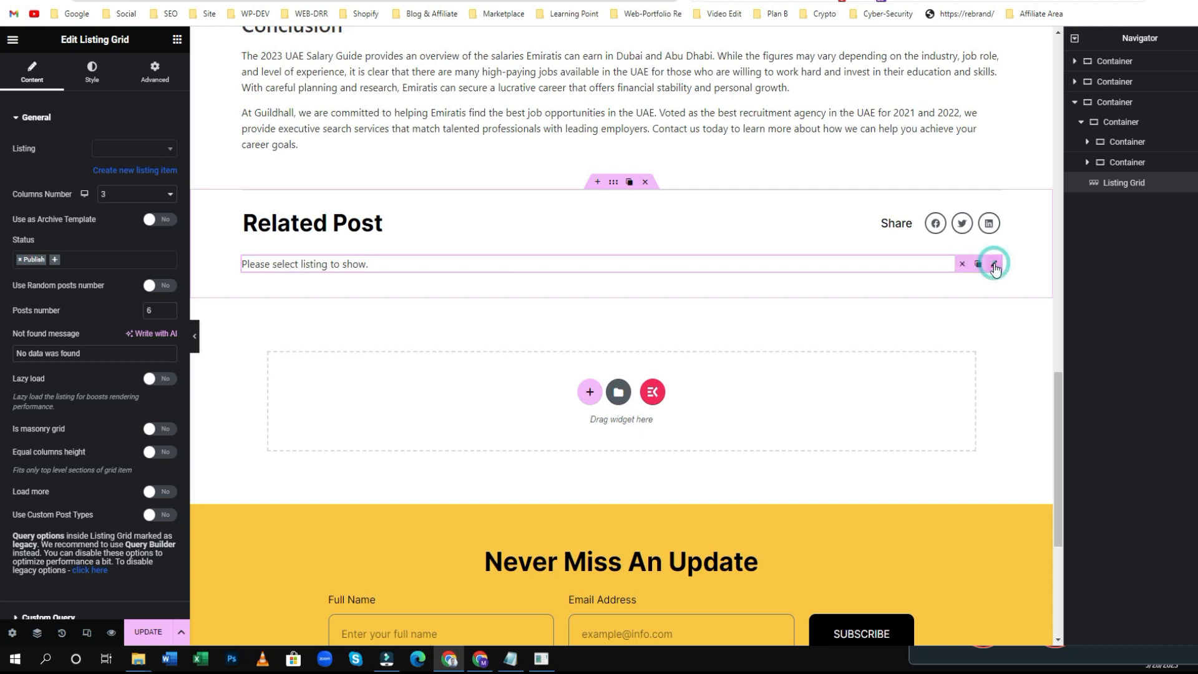
click(134, 148)
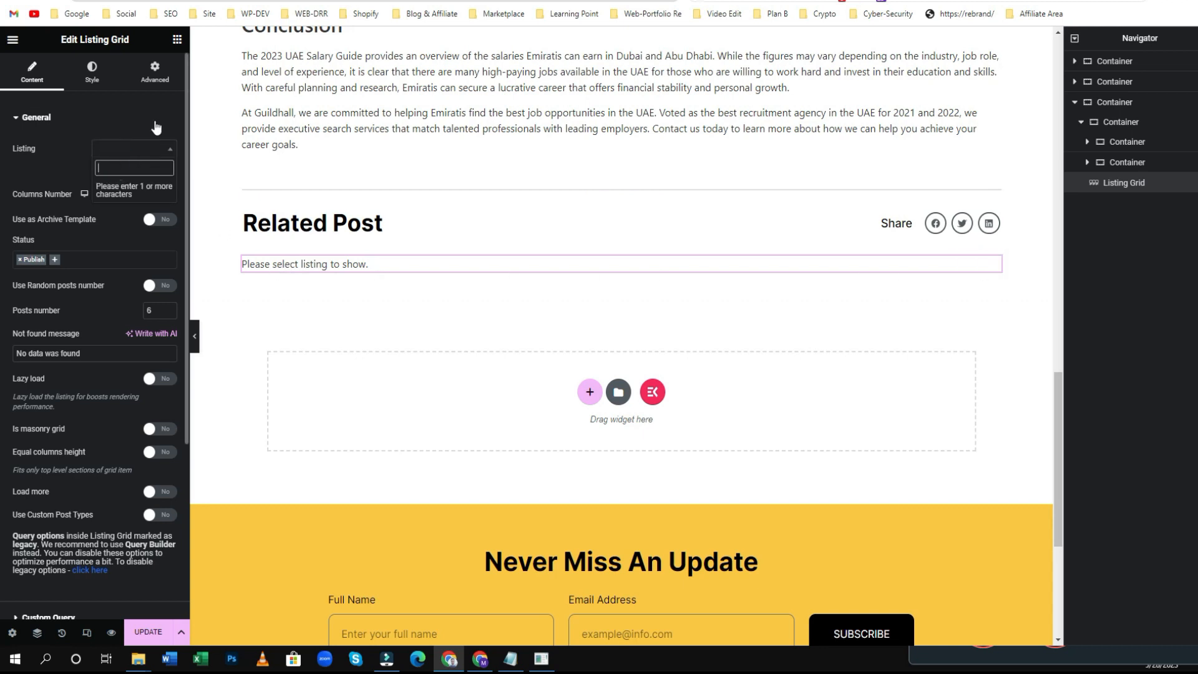
text(po)
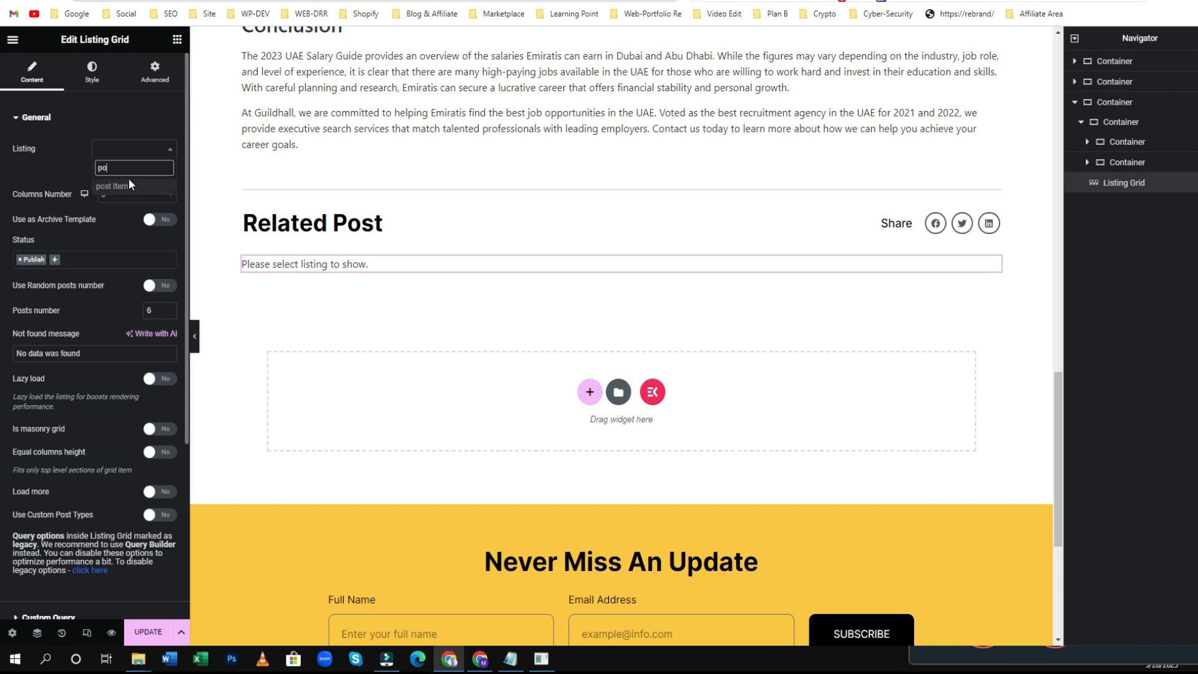
click(131, 197)
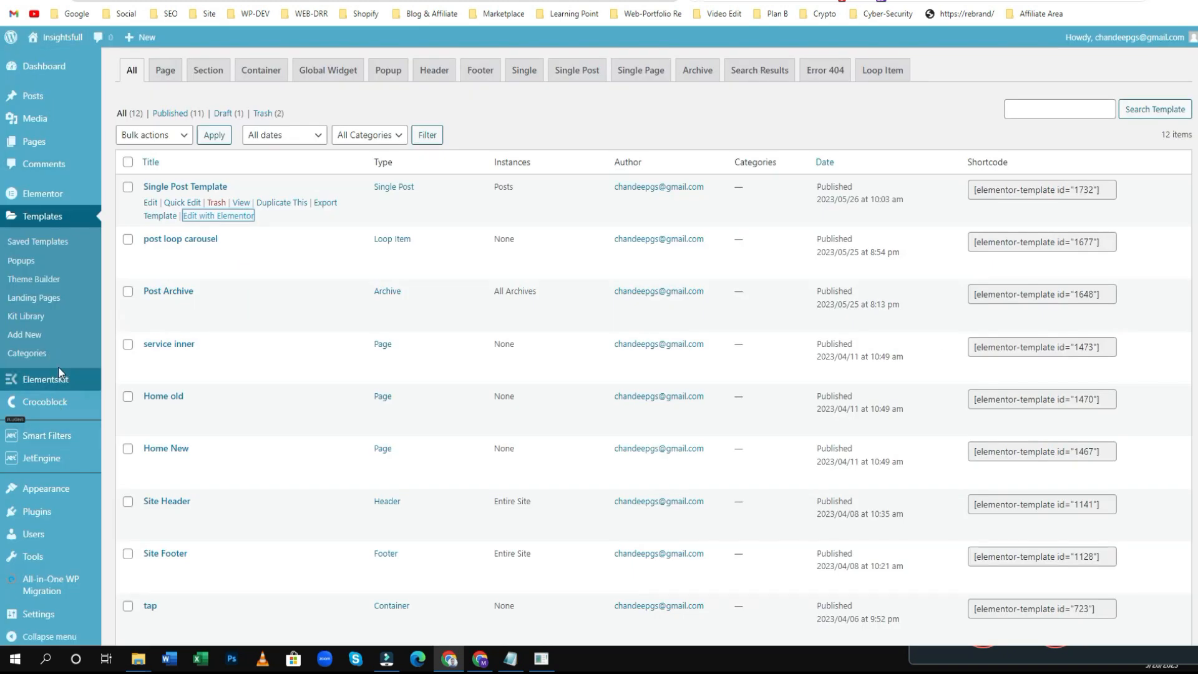
Look through the WordPress dashboard navigation for the JetEngine entries.
scroll(43, 409, down, 4)
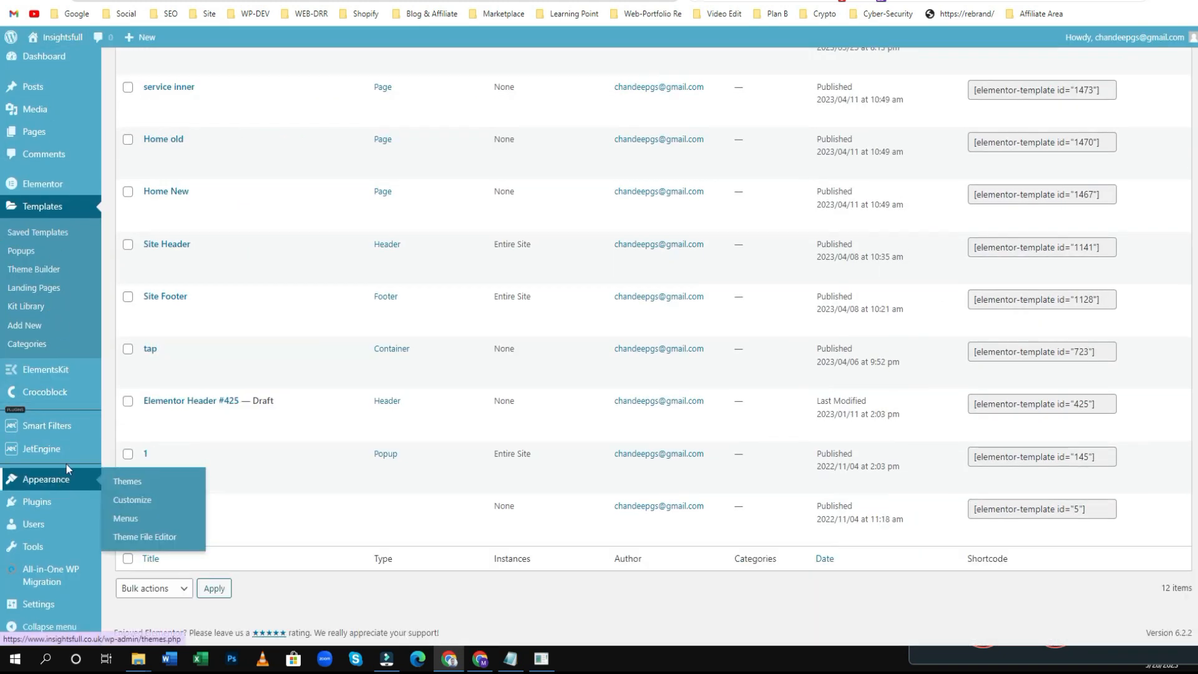
mouse_move(69, 448)
click(133, 476)
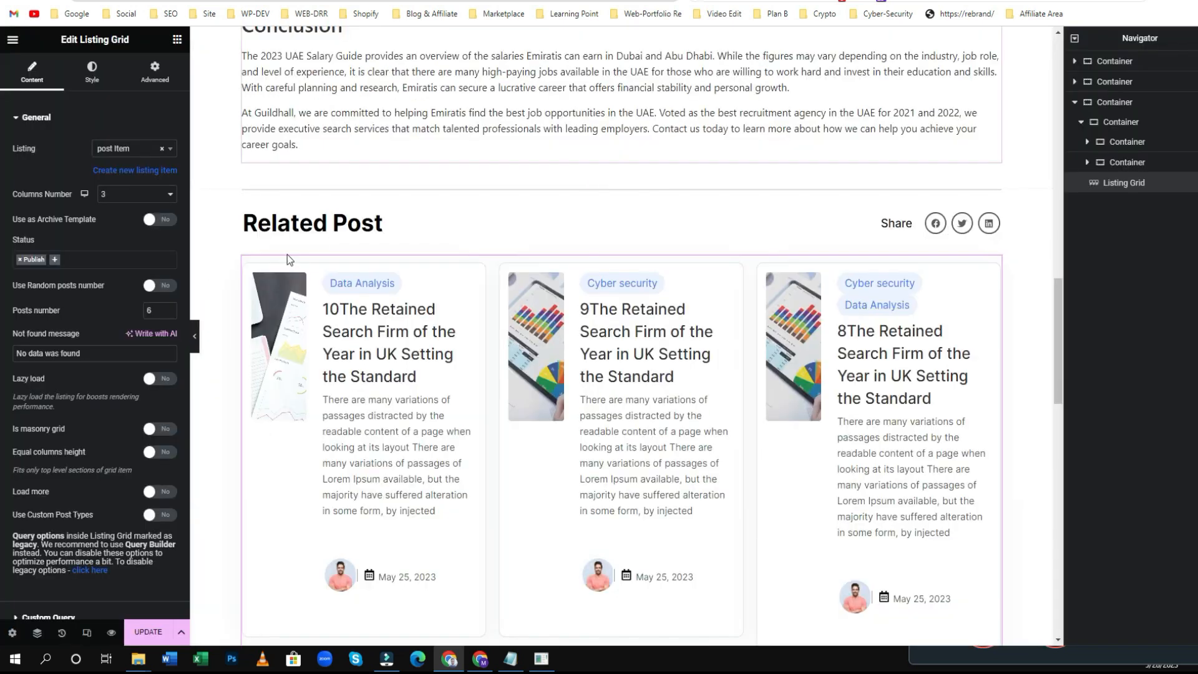
Set the Listing Grid to 1 column and limit the posts number to 2.
scroll(704, 250, down, 5)
scroll(785, 306, up, 2)
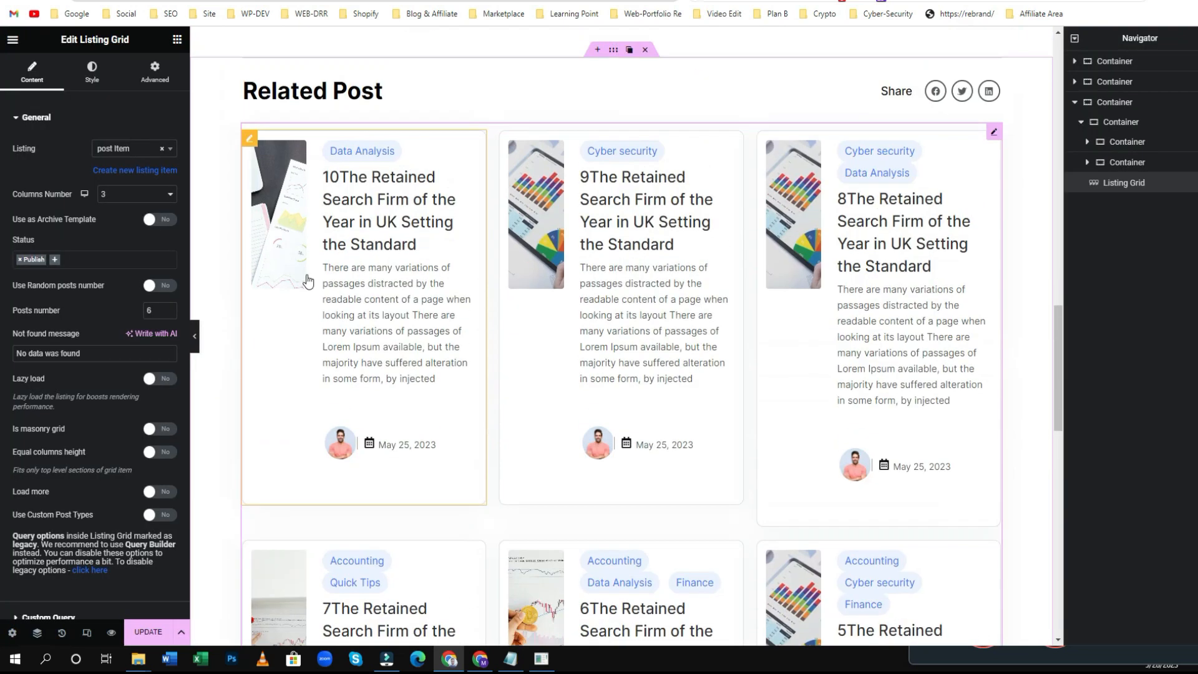
click(120, 195)
click(108, 210)
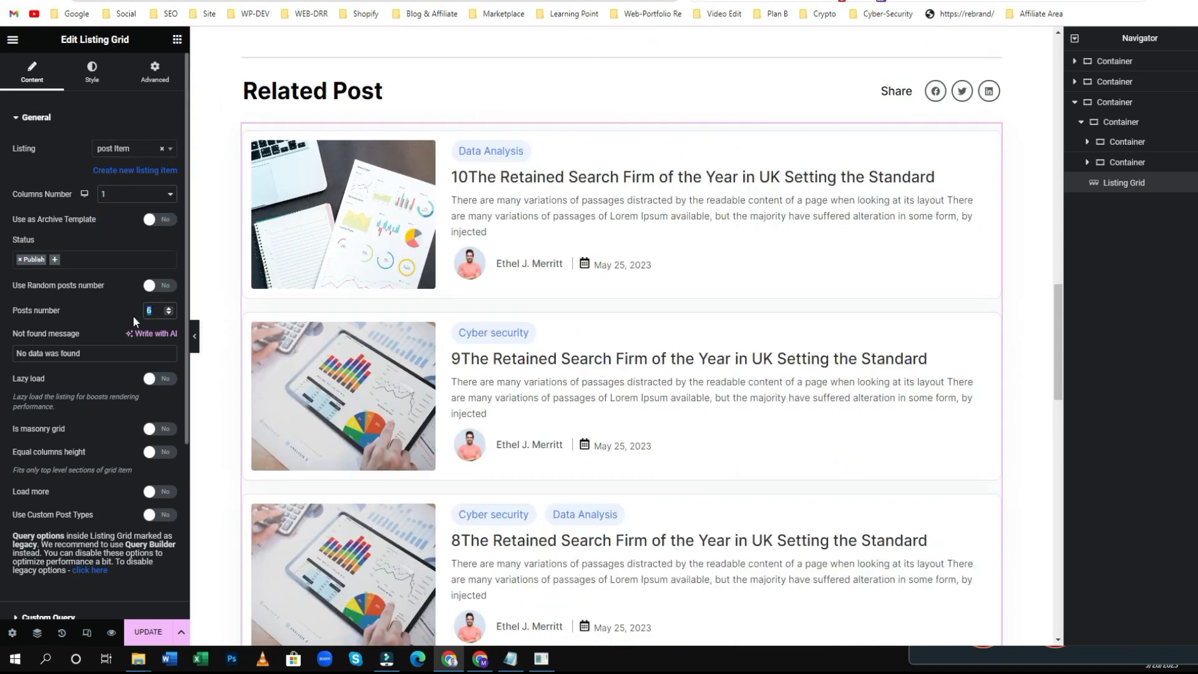
text(2)
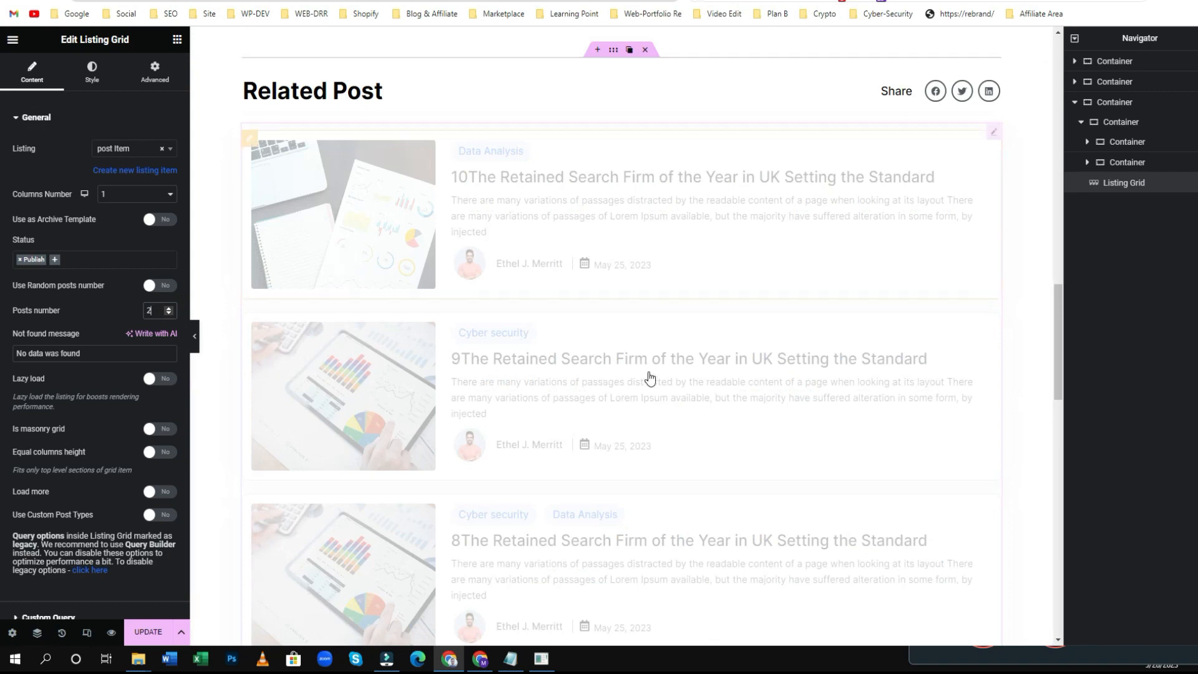
Examine the template from the Related Post cards up to the featured image and back down.
scroll(523, 290, up, 2)
scroll(551, 356, down, 1)
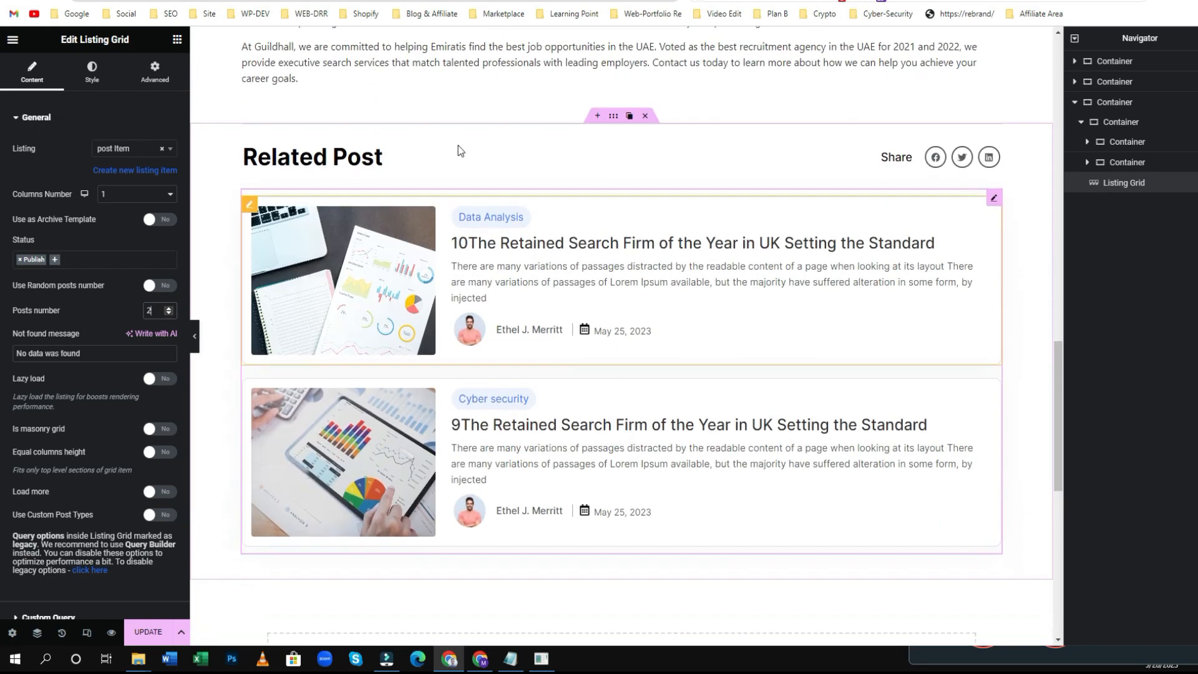
scroll(571, 250, up, 15)
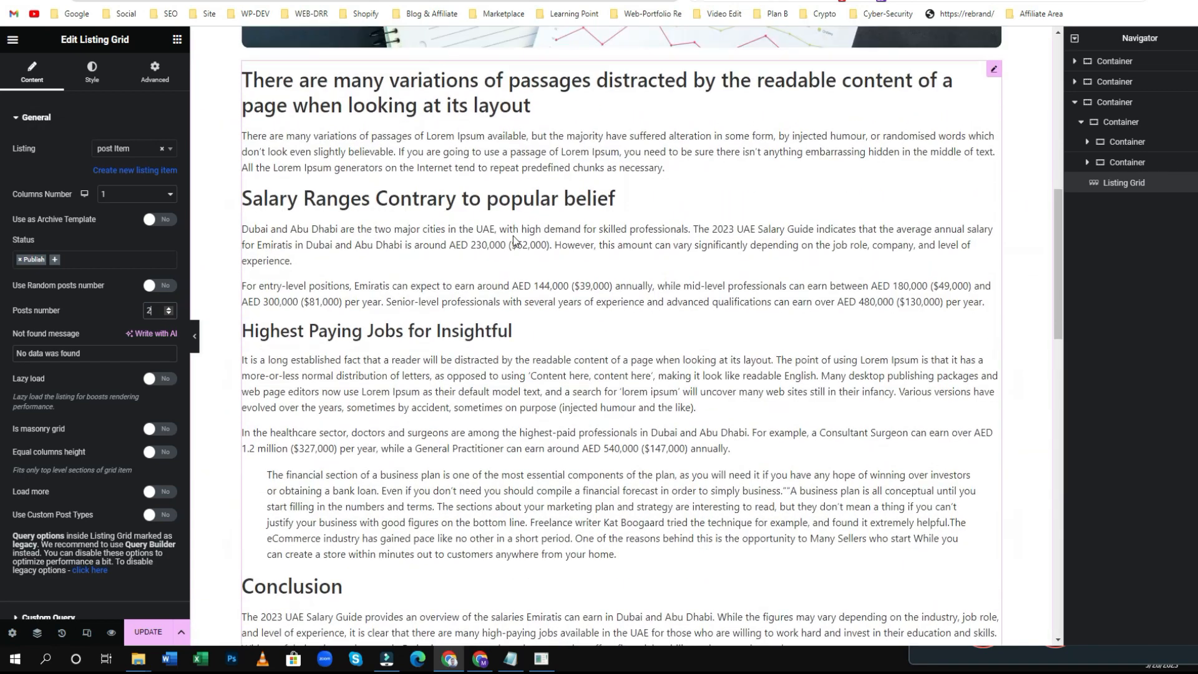
scroll(486, 229, up, 3)
scroll(565, 411, down, 15)
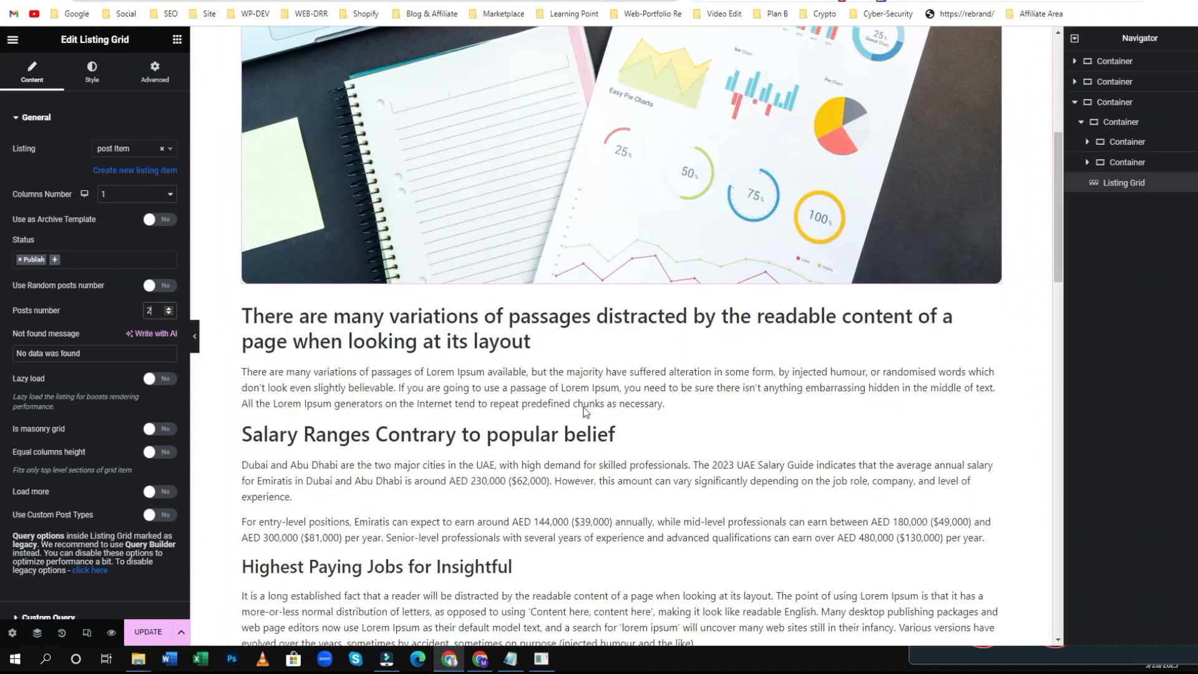
scroll(566, 412, down, 11)
scroll(634, 412, up, 3)
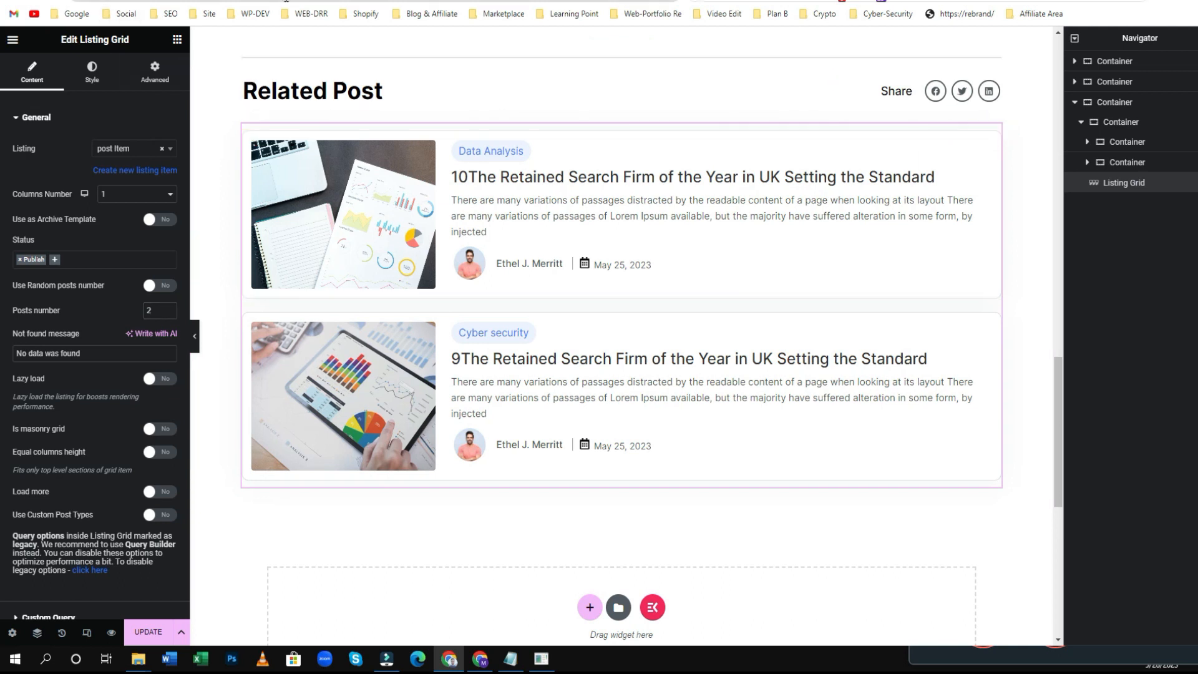
Enable the custom query for the Listing Grid, choose "Post (Related Articles) 2" and update the template.
scroll(24, 293, down, 4)
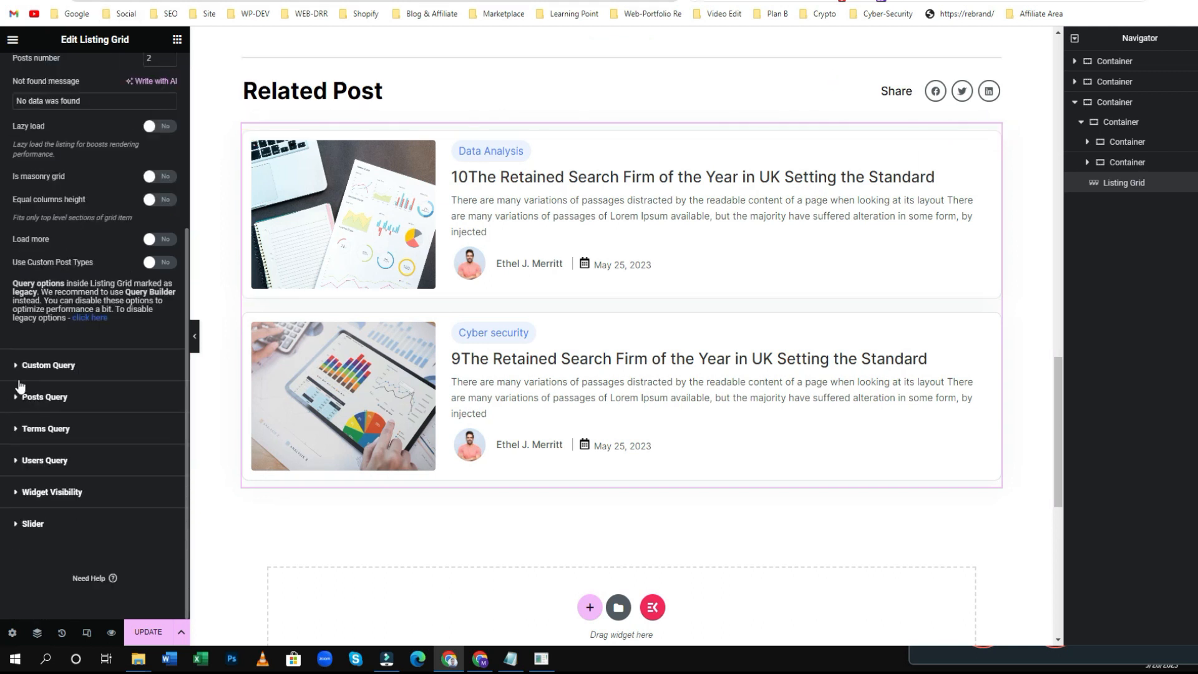
click(32, 370)
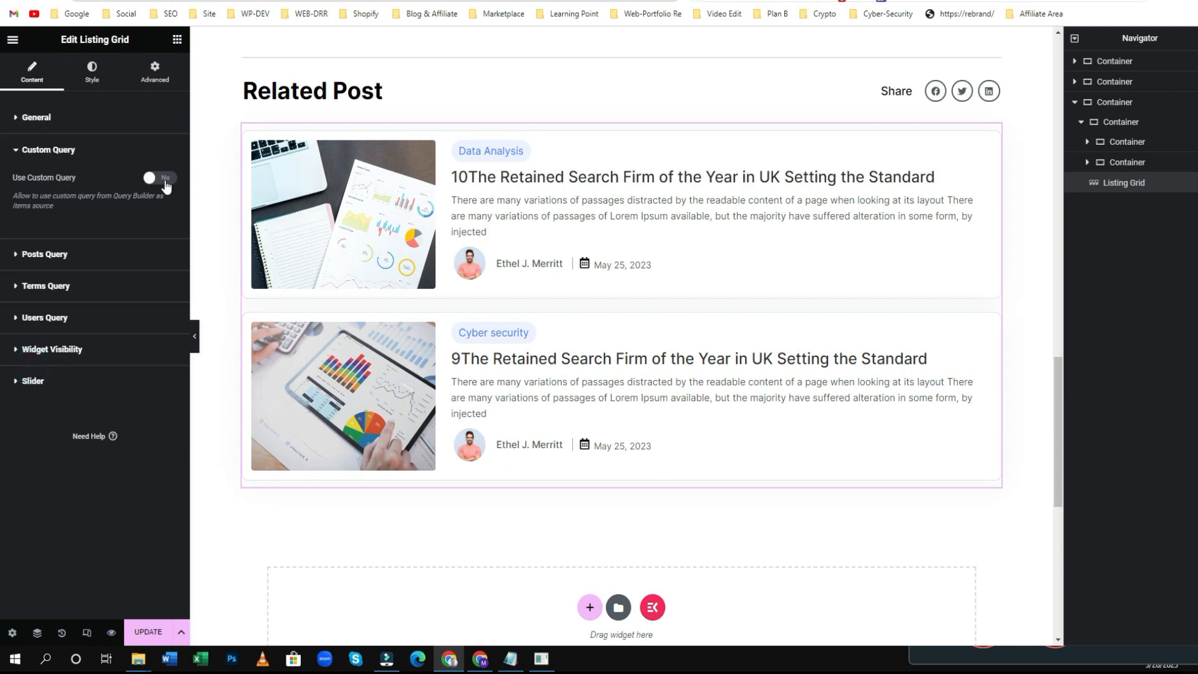
click(163, 180)
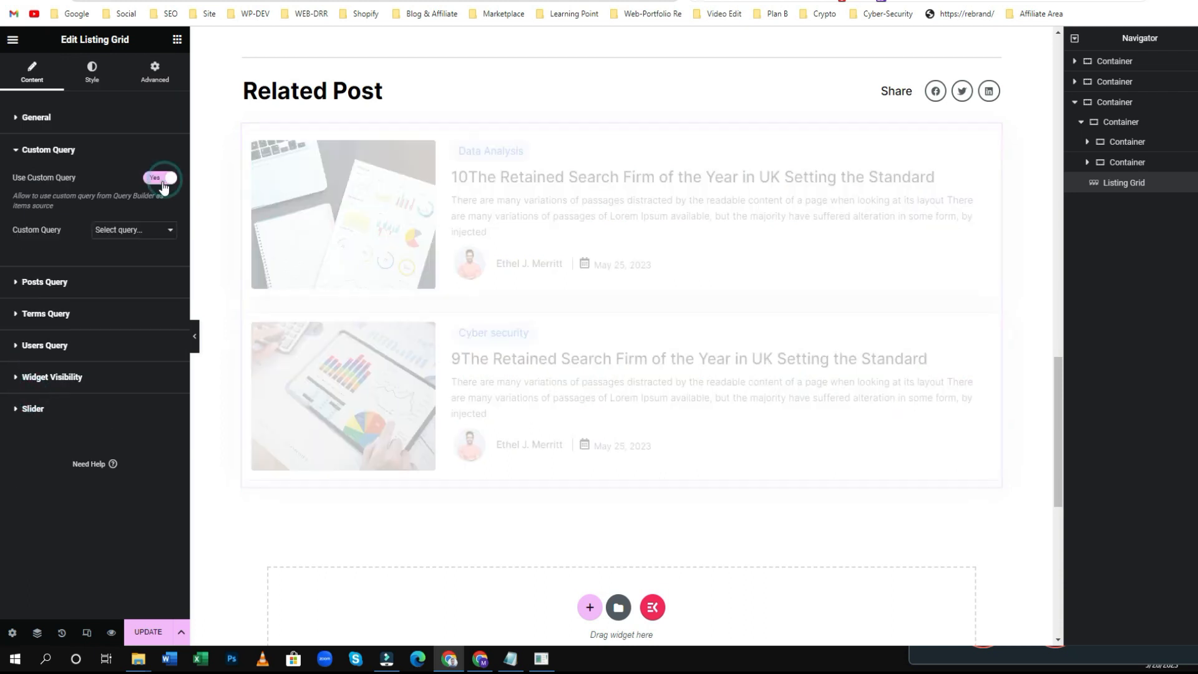
click(145, 231)
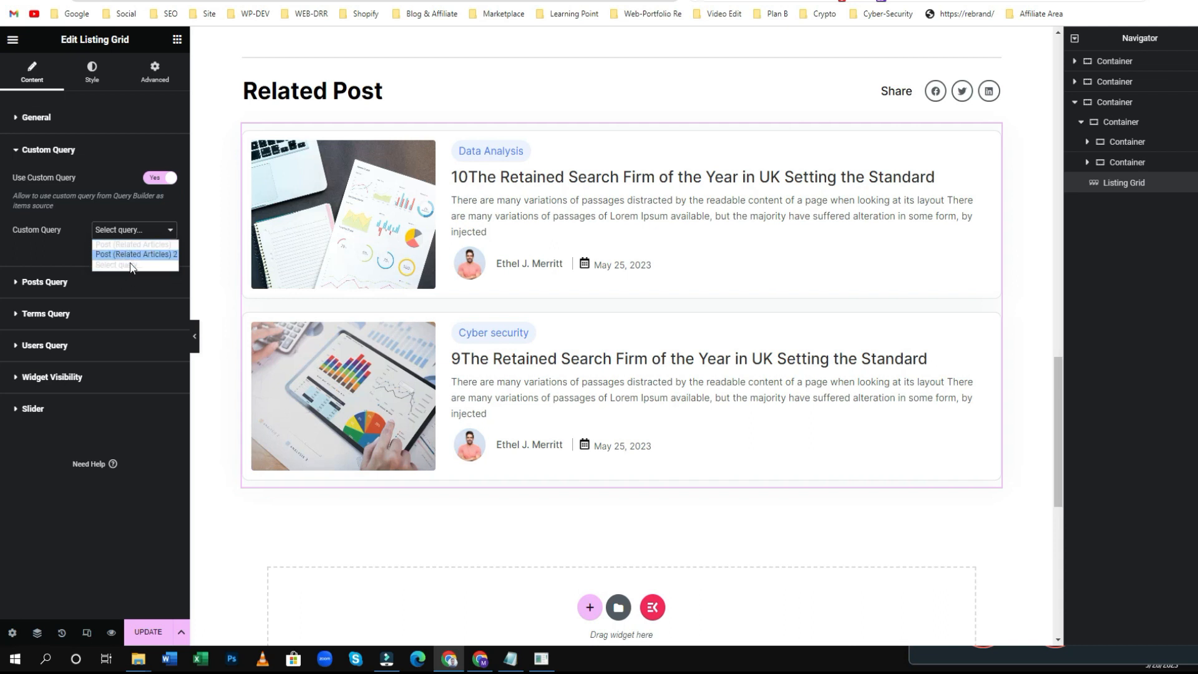
click(137, 254)
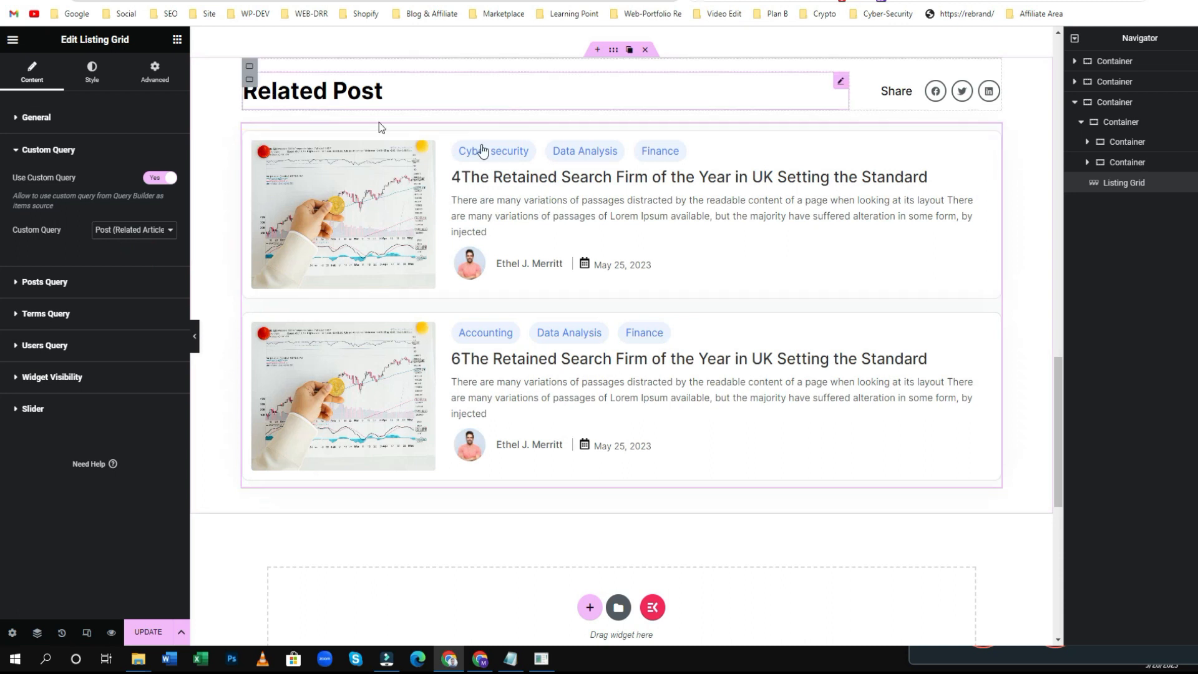
click(149, 631)
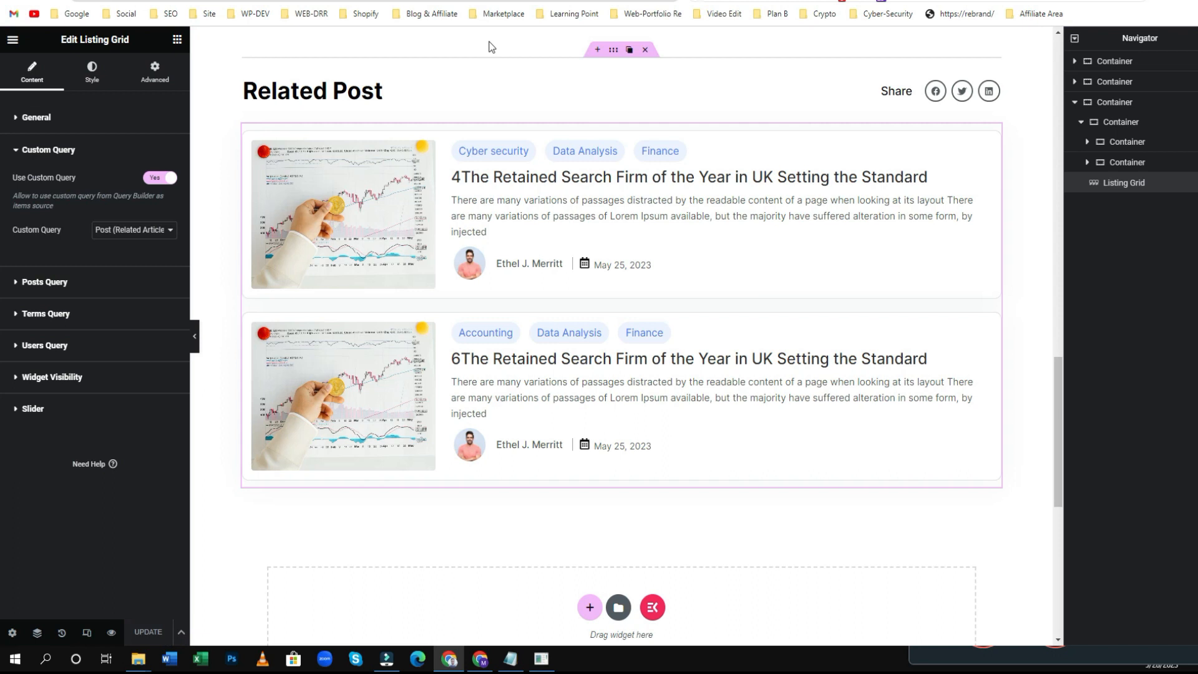
Reload the live post and compare its title with the articles listed in the Related Post section.
click(434, 1)
scroll(557, 372, down, 5)
scroll(717, 256, up, 5)
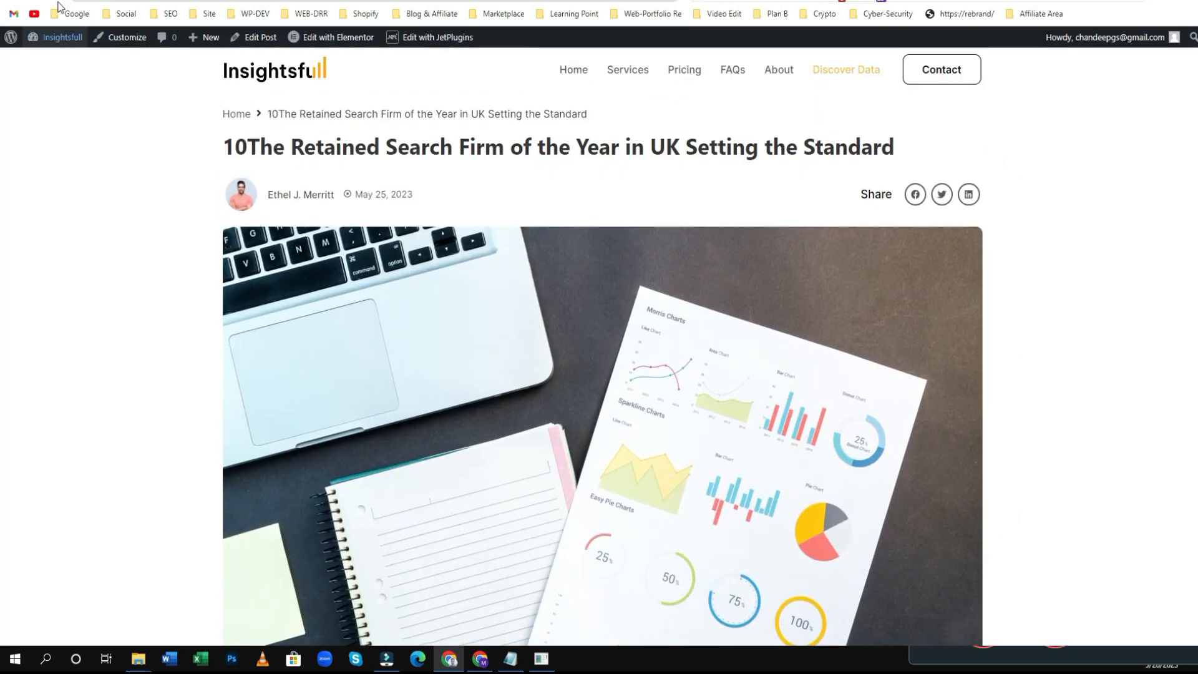
key(F5)
drag(228, 153, 904, 132)
scroll(559, 285, down, 6)
scroll(559, 284, down, 15)
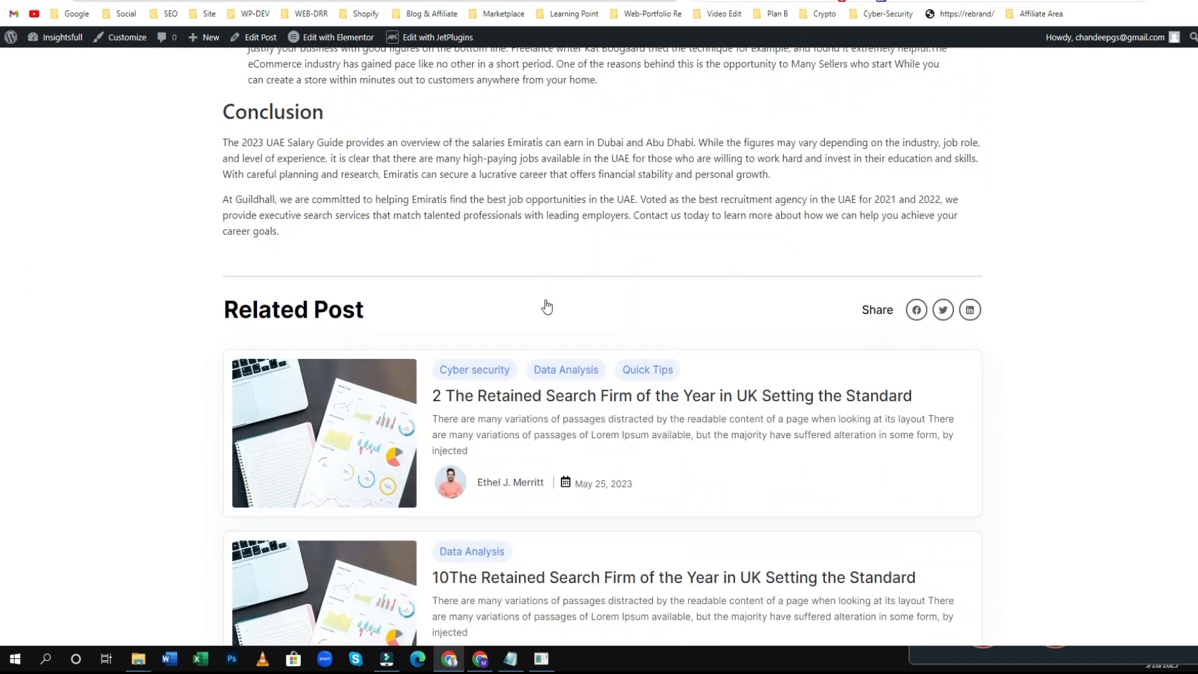
scroll(543, 291, up, 2)
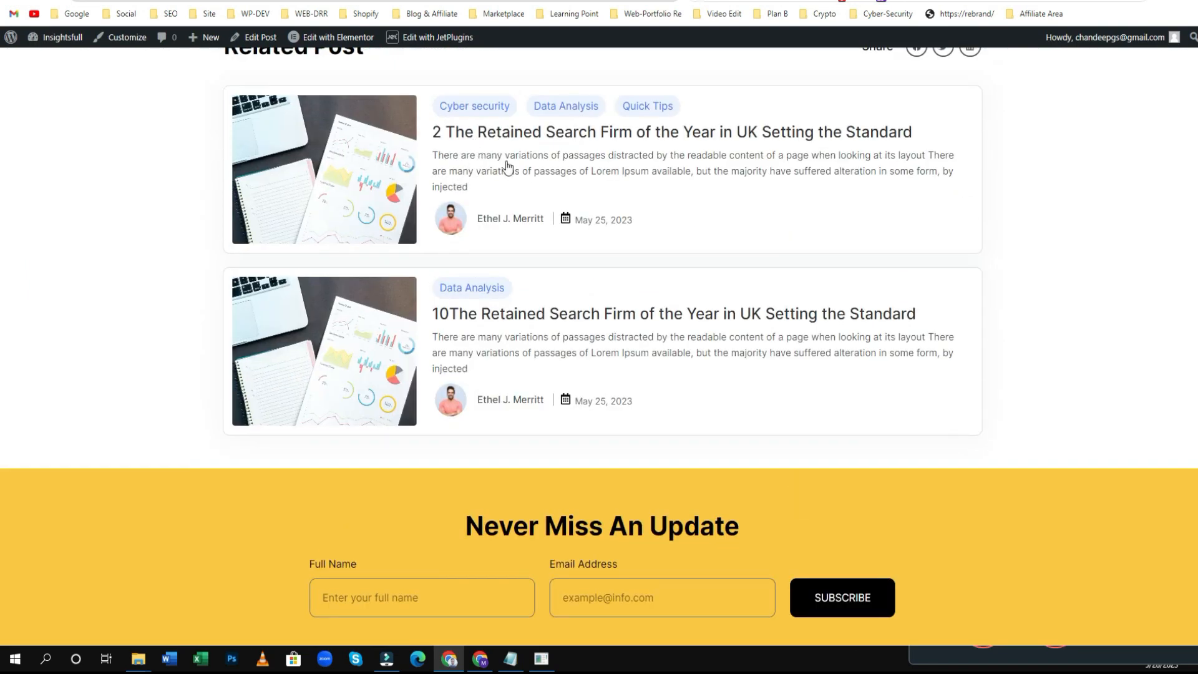
scroll(516, 308, up, 3)
scroll(543, 364, down, 2)
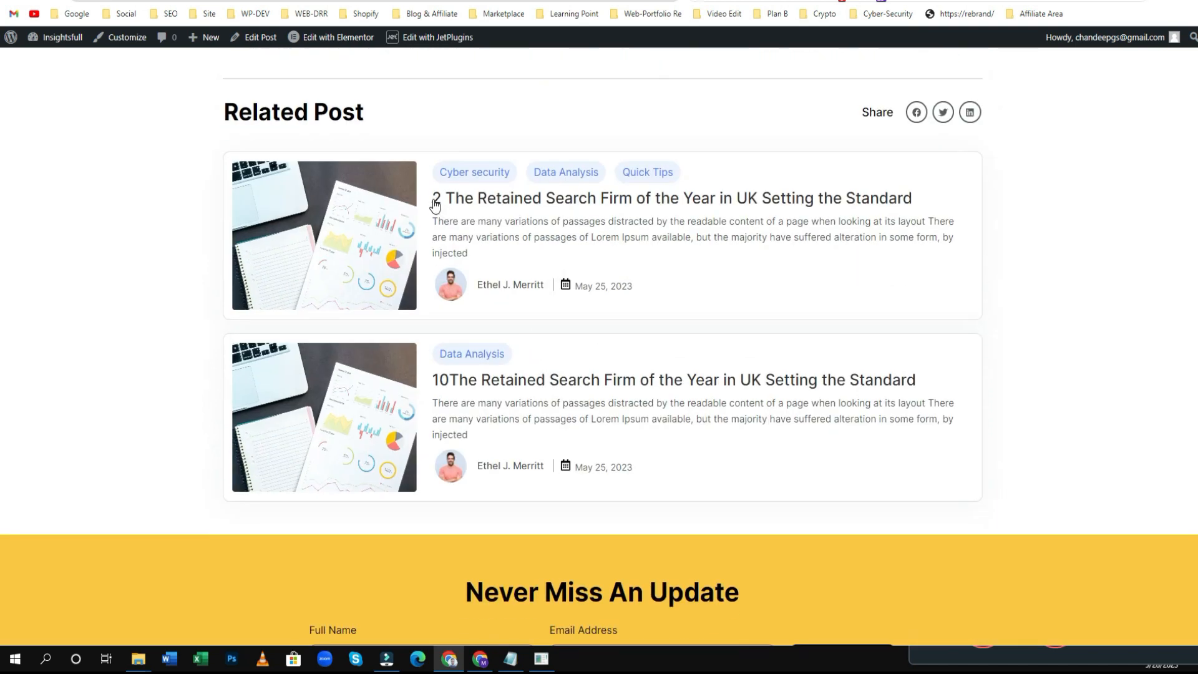
Open the related article "2 The Retained Search Firm of the Year in UK Setting the Standard" and examine its Related Post section.
scroll(540, 409, down, 1)
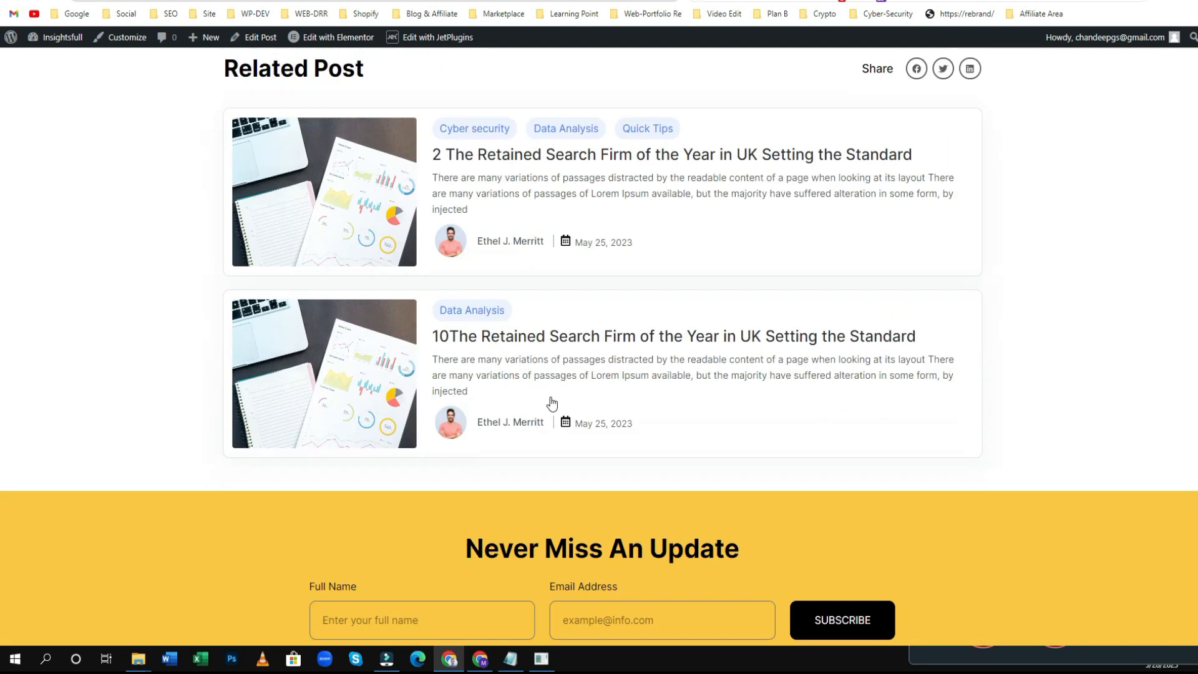
click(508, 136)
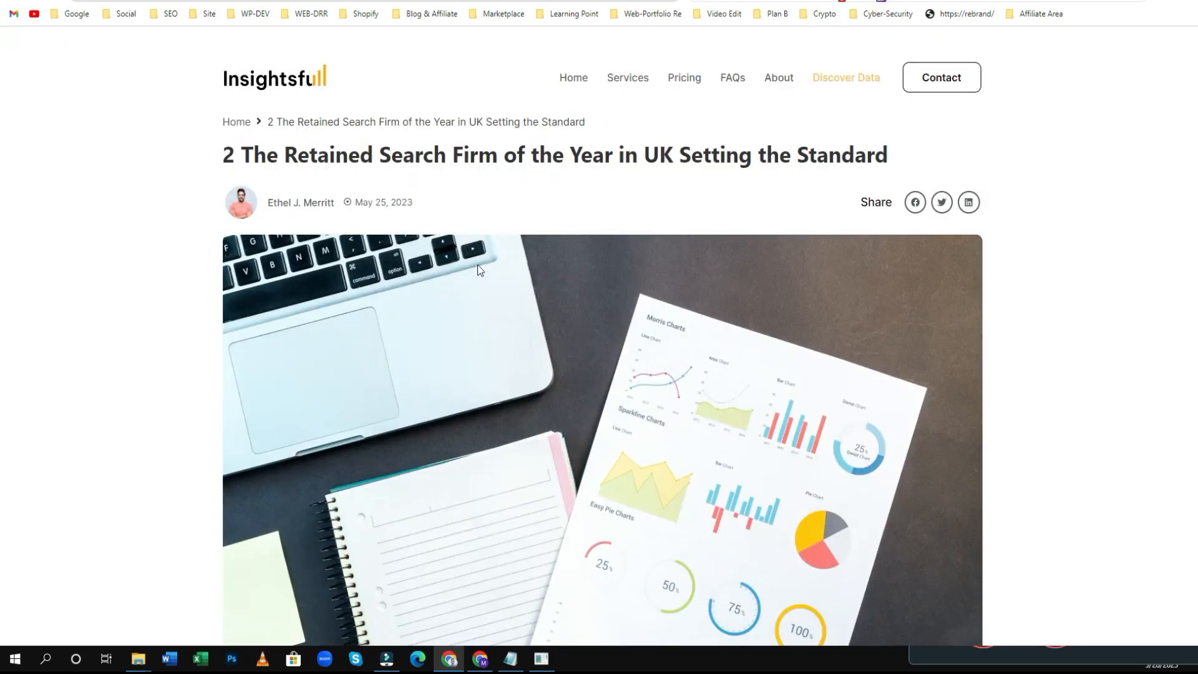
scroll(477, 265, down, 20)
scroll(456, 369, down, 8)
scroll(459, 355, up, 4)
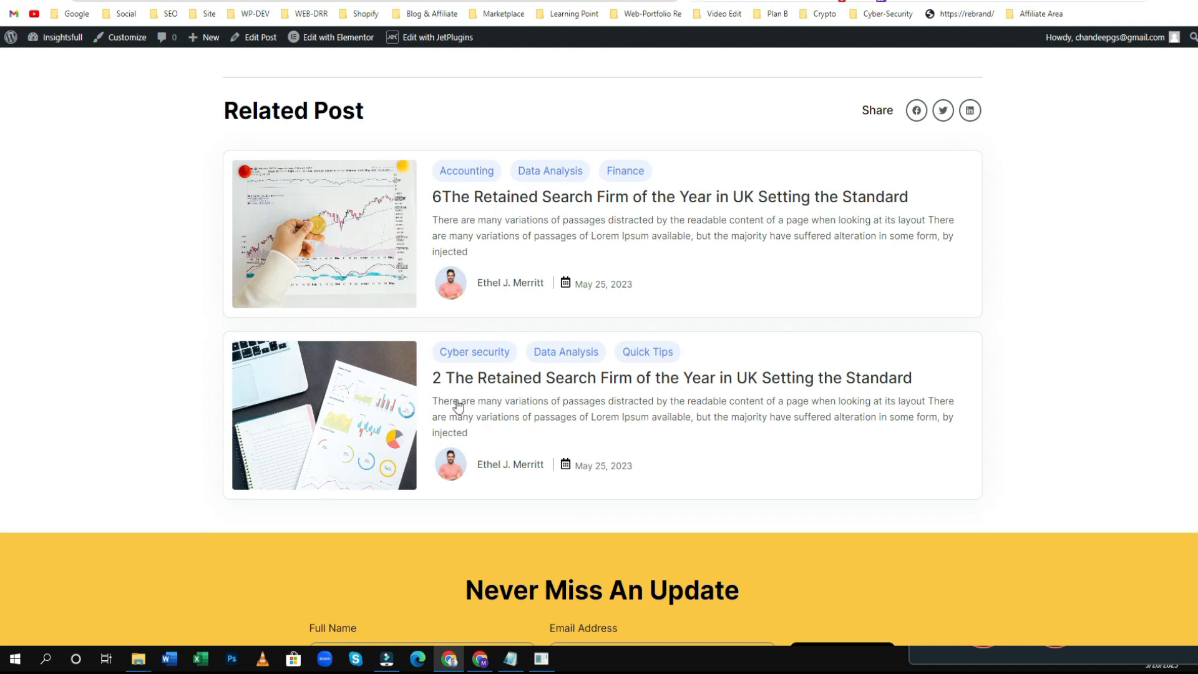
scroll(462, 213, up, 3)
scroll(477, 232, down, 4)
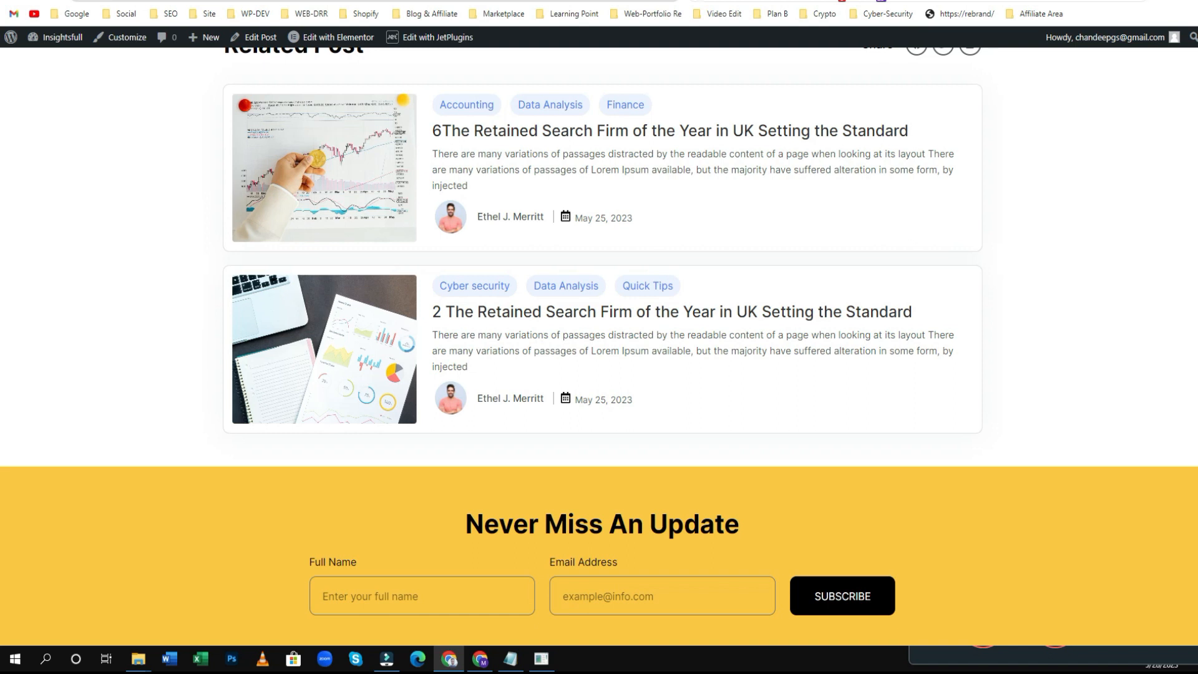
Edit the "Post (Related Articles) 2" query, set its sorting order to "From highest to lowest values (3, 2, 1; c, b, a)" and update the query.
key(ctrl+Tab)
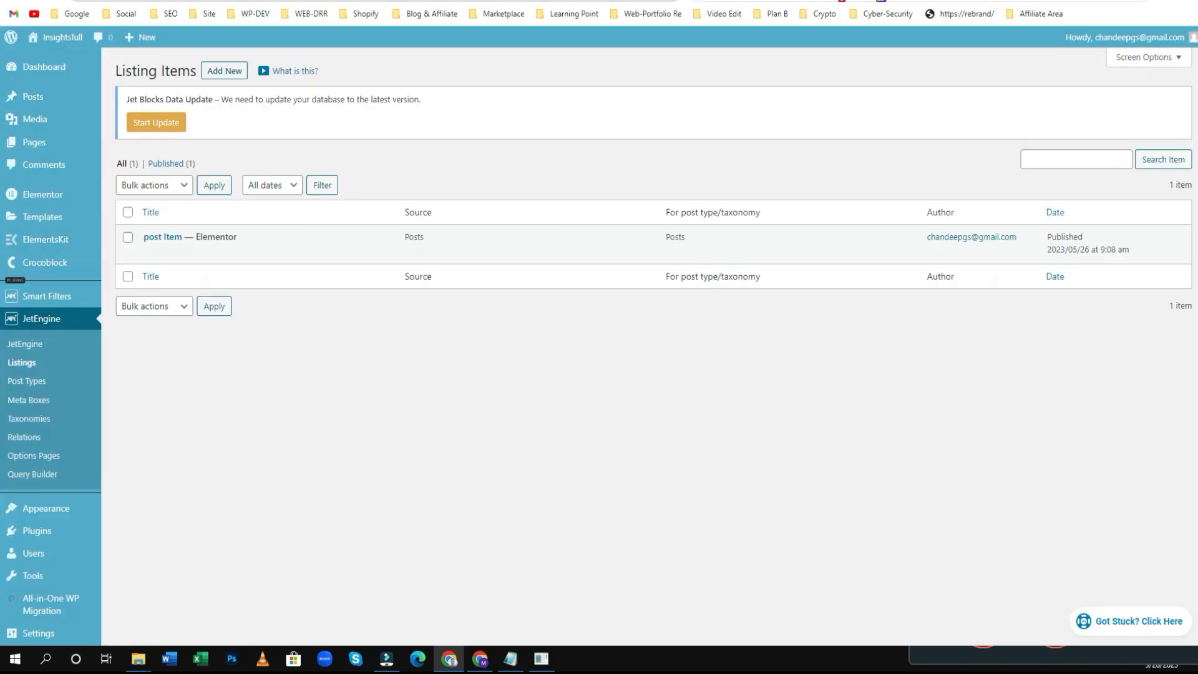
click(240, 1)
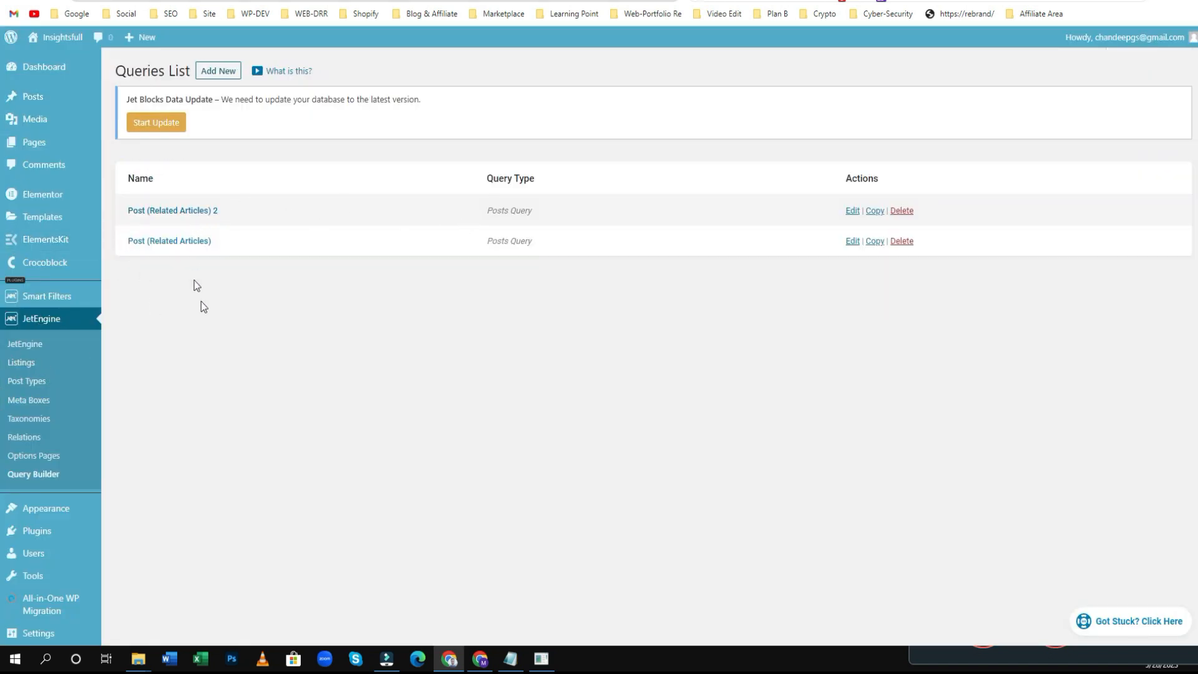
click(852, 212)
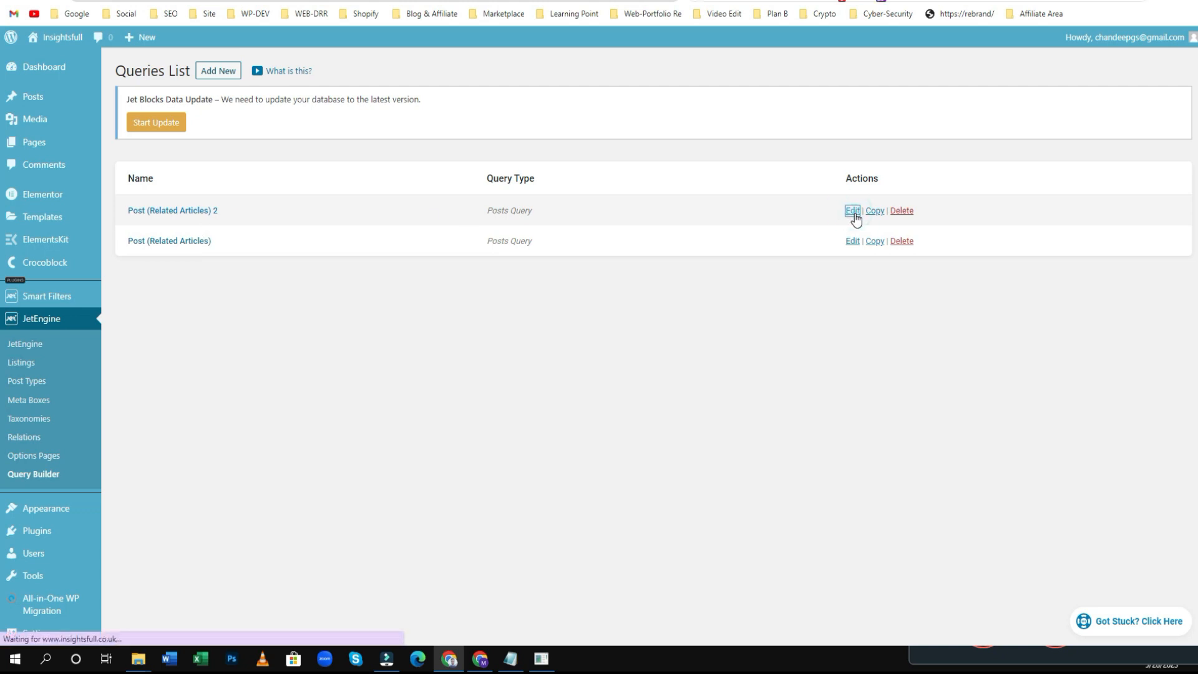
scroll(688, 277, down, 7)
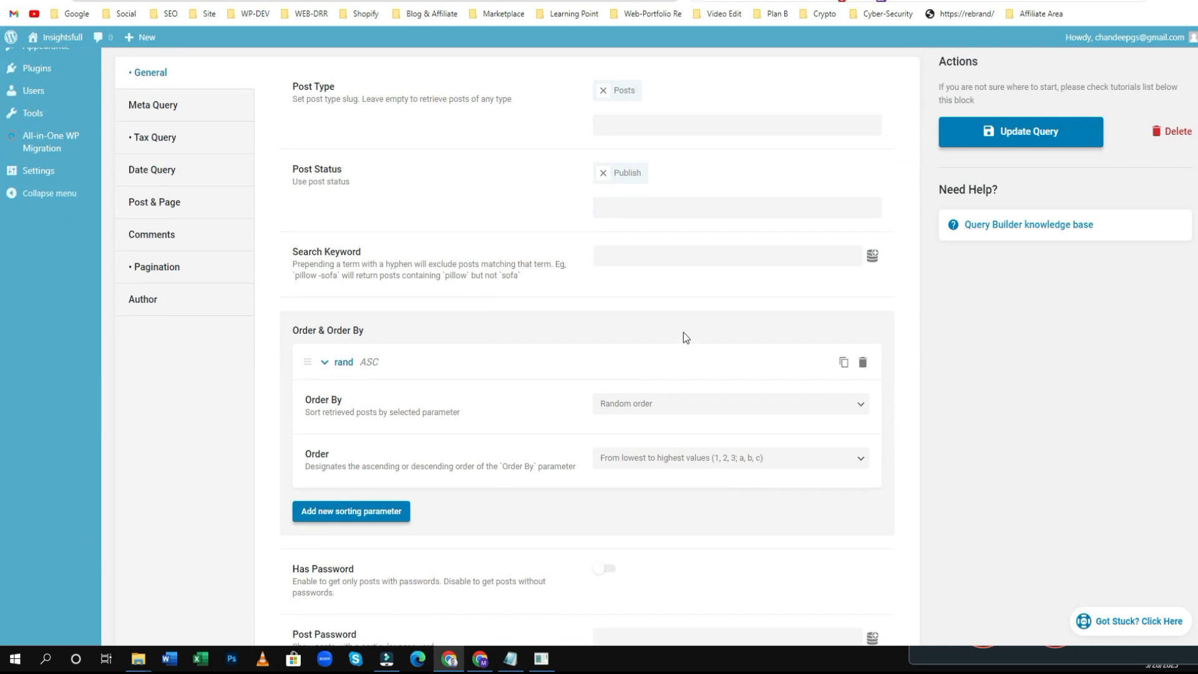
scroll(699, 359, down, 2)
click(731, 369)
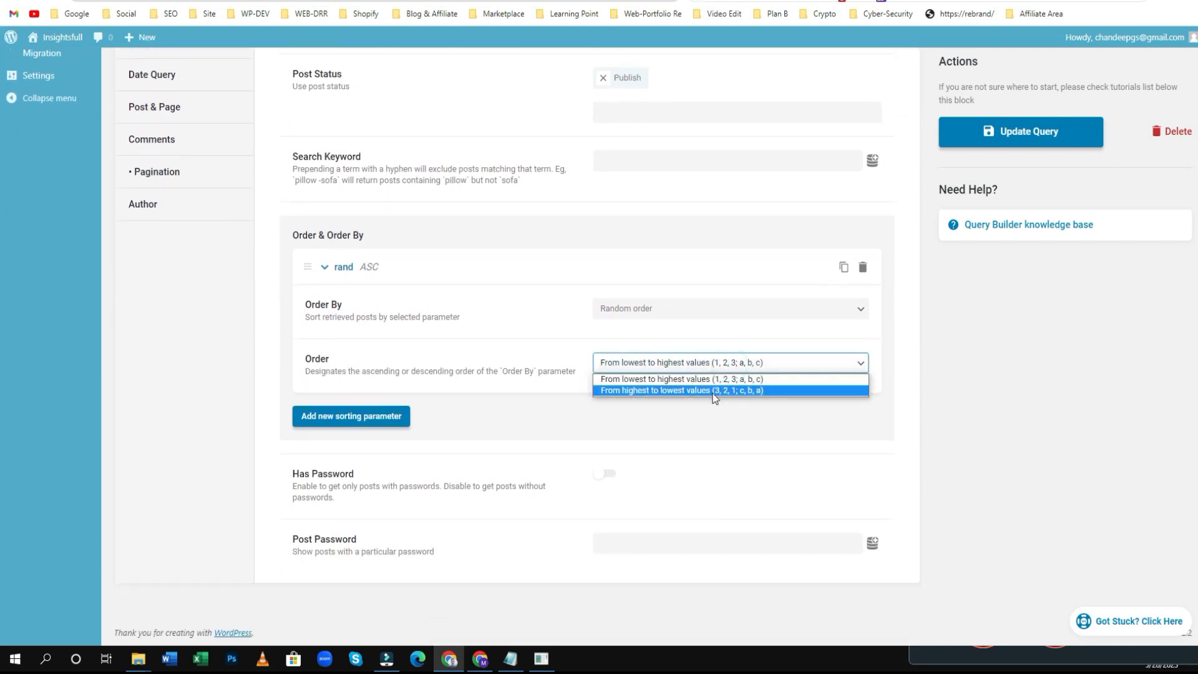
click(715, 392)
click(1036, 132)
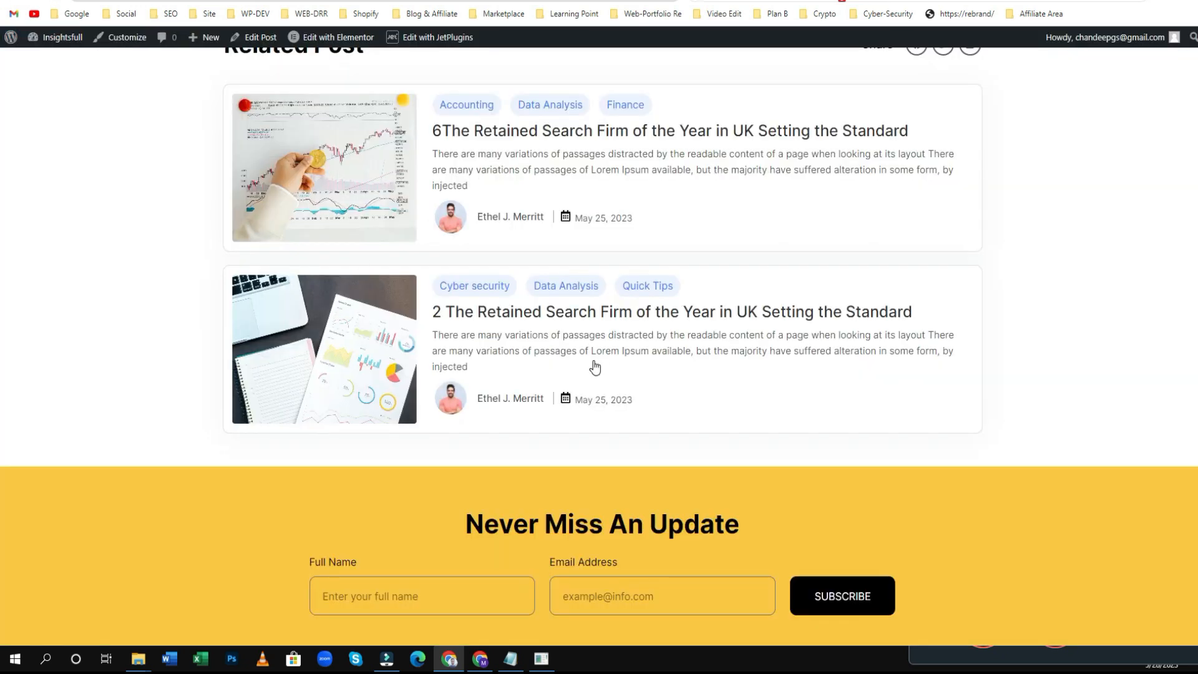
Reload the open article and compare its title with the articles listed in its Related Post section.
key(F5)
scroll(594, 368, down, 4)
scroll(562, 374, up, 7)
scroll(386, 324, up, 20)
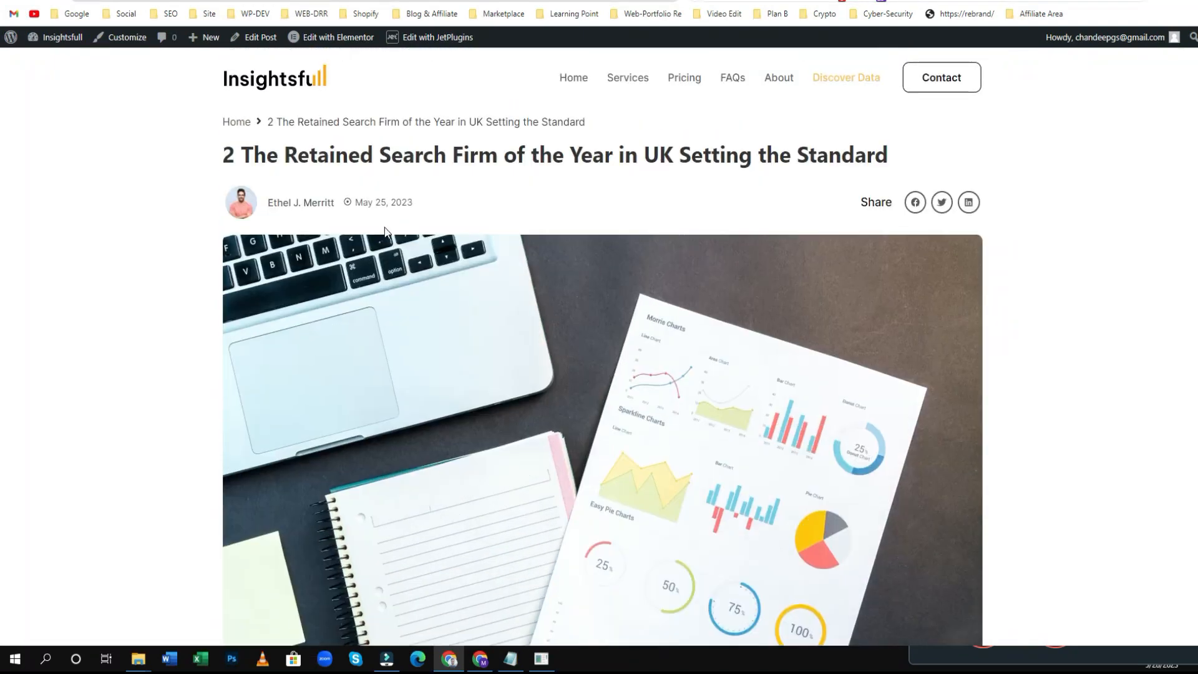
scroll(471, 306, down, 20)
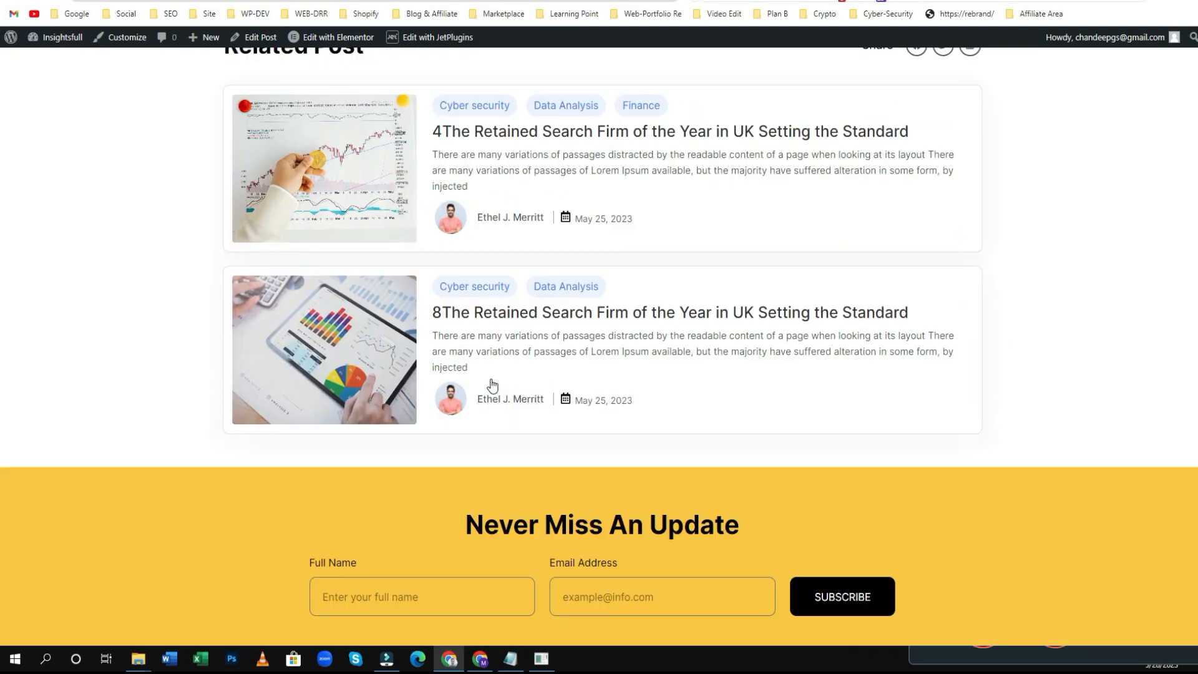
scroll(623, 373, up, 20)
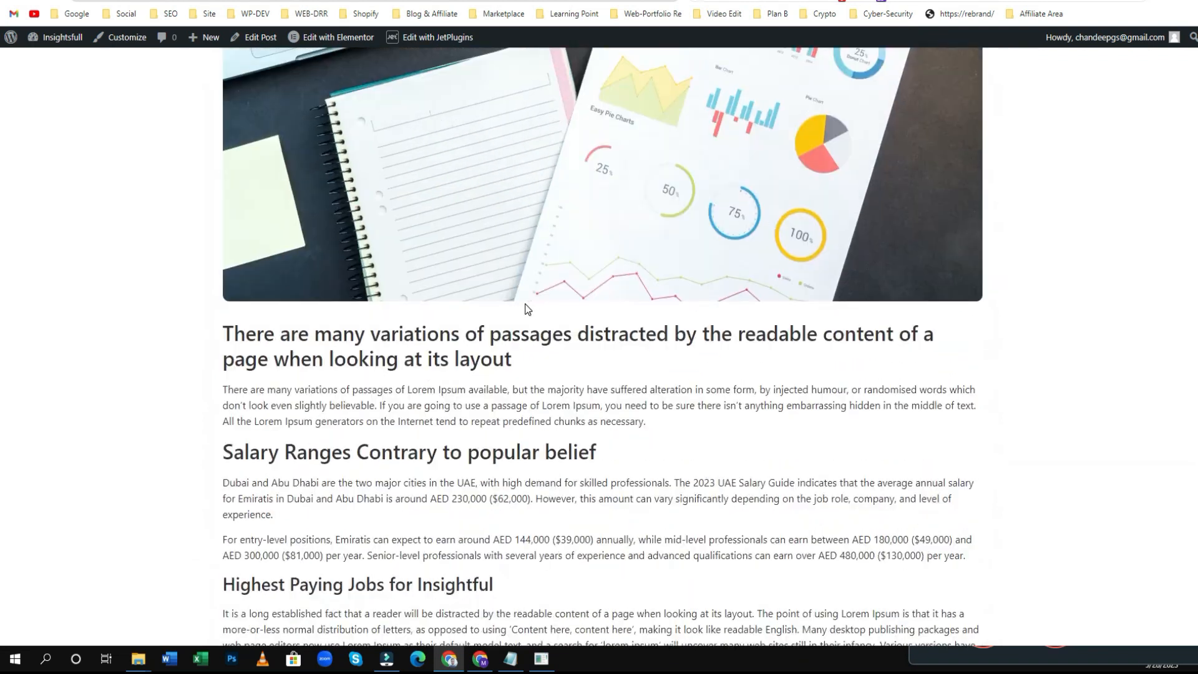
scroll(542, 338, up, 1)
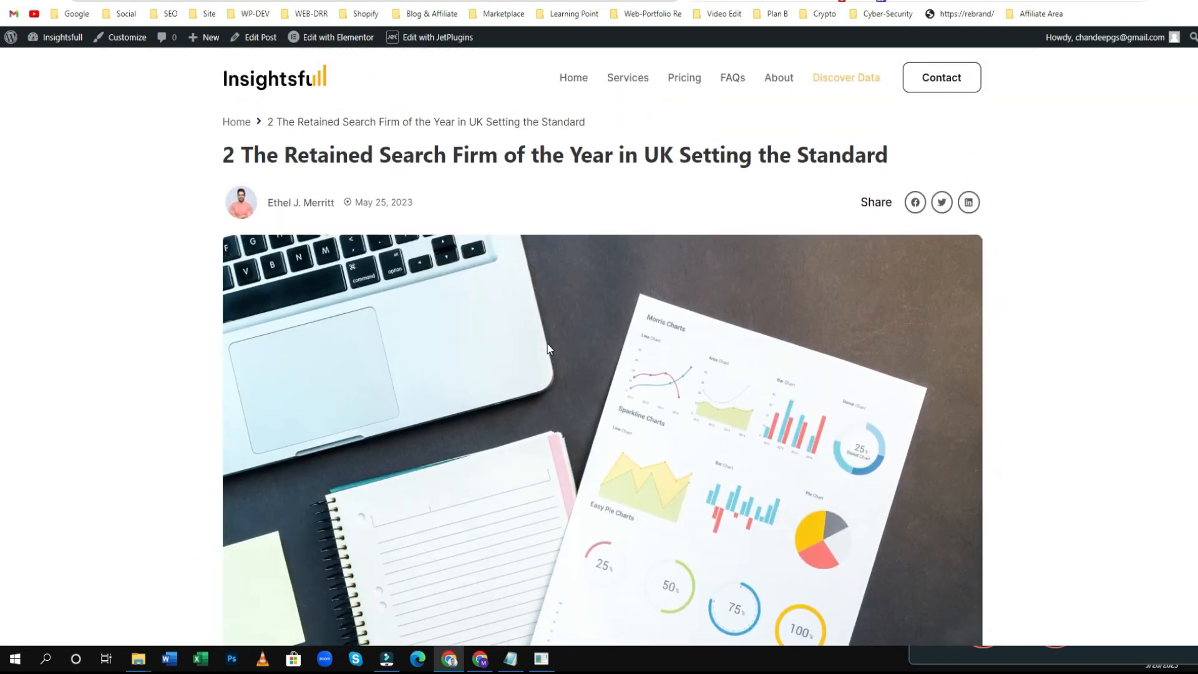
Switch to the open YouTube channel page.
click(839, 1)
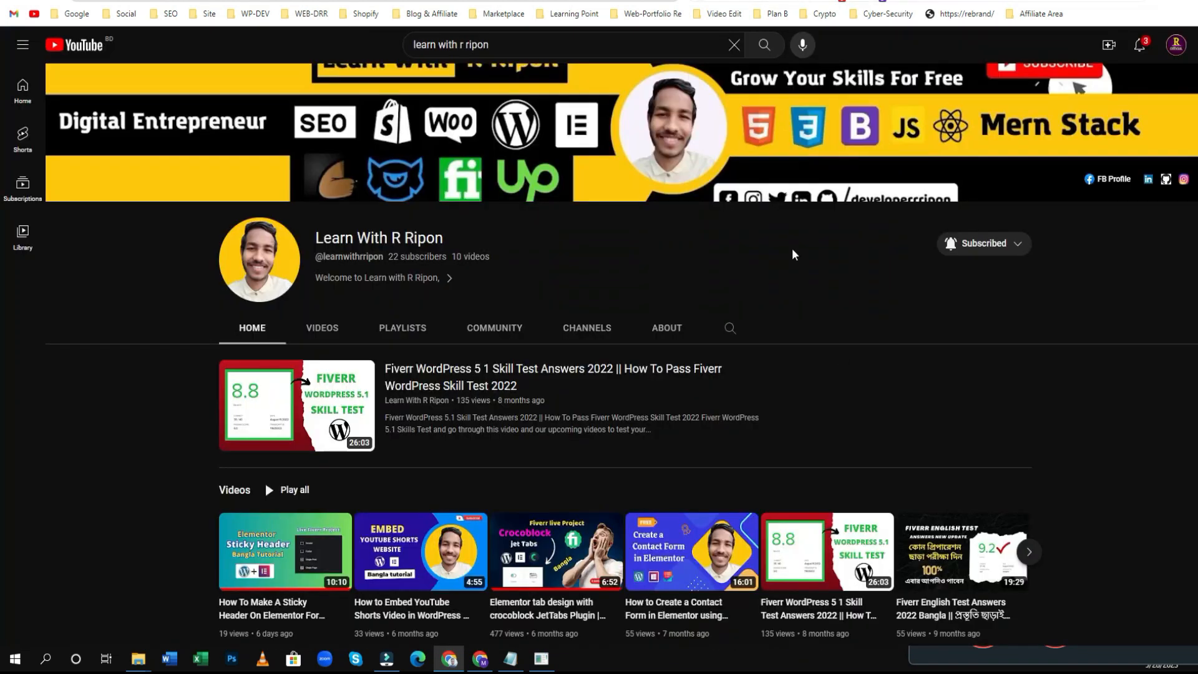